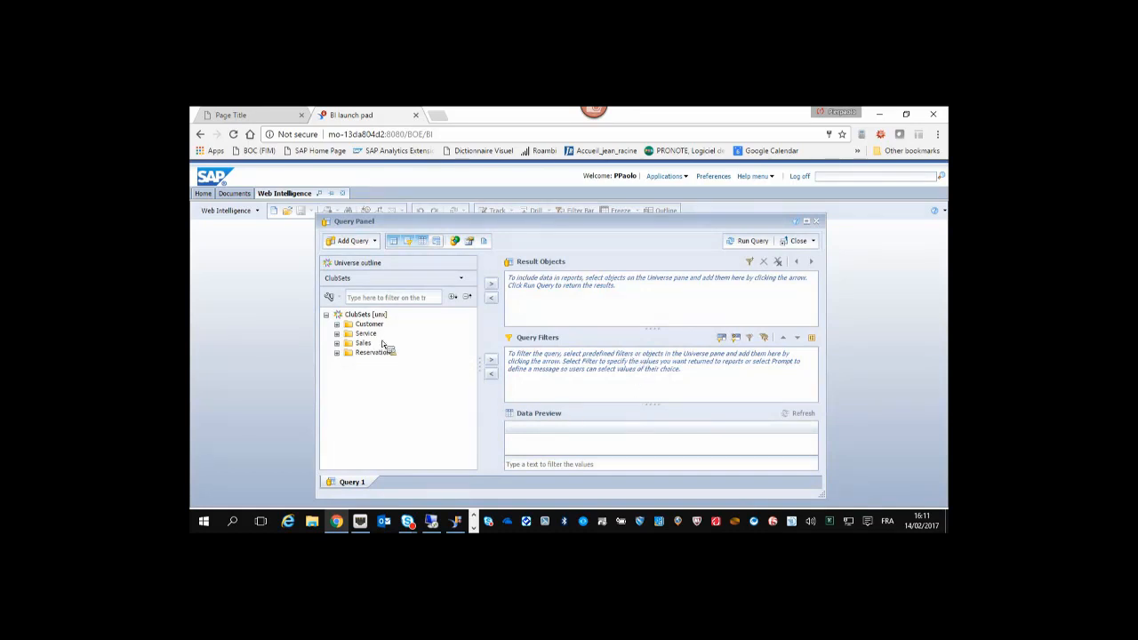
# Add Customer full name, Country, Age and Sales > Total expenses to the query results.
pyautogui.click(337, 324)
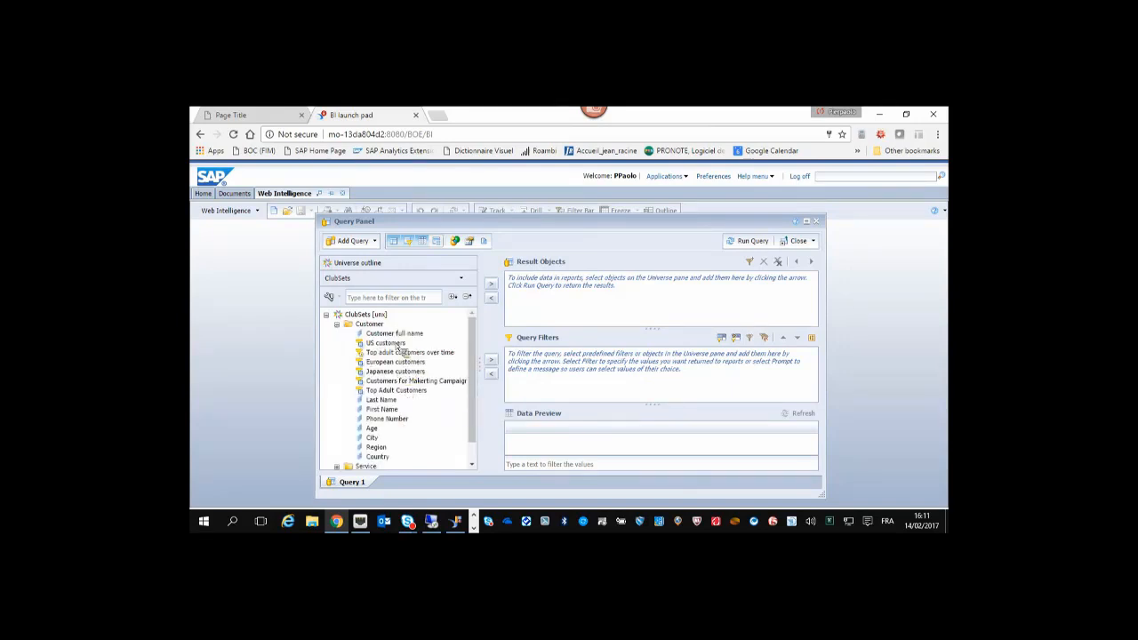
pyautogui.moveTo(394, 334); pyautogui.dragTo(534, 313)
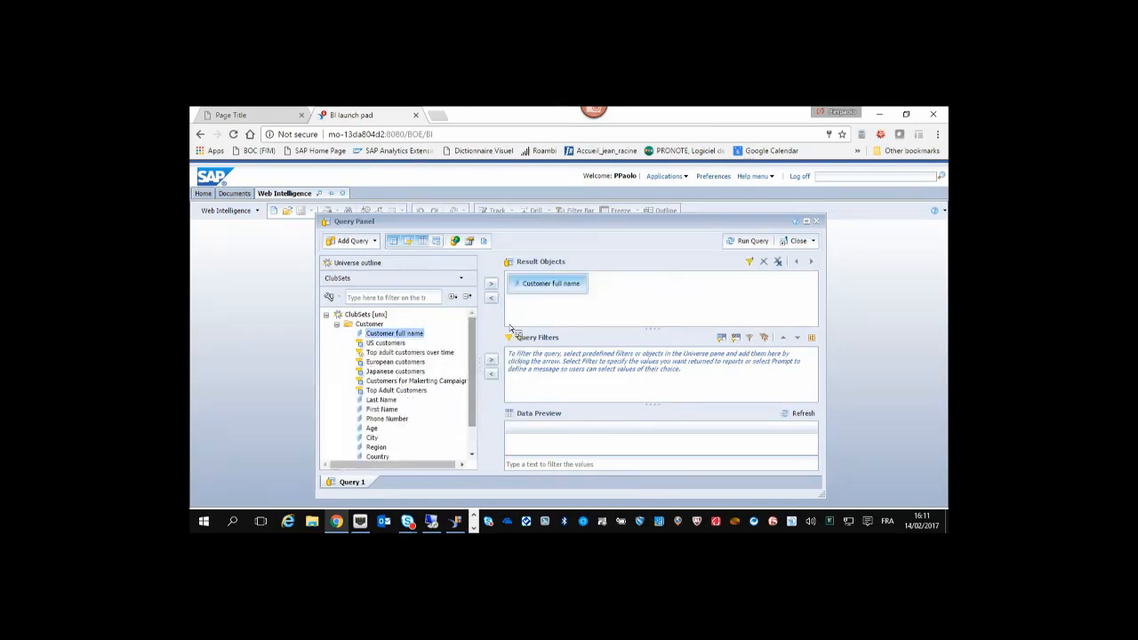
pyautogui.scroll(-3, 472, 374)
pyautogui.doubleClick(378, 425)
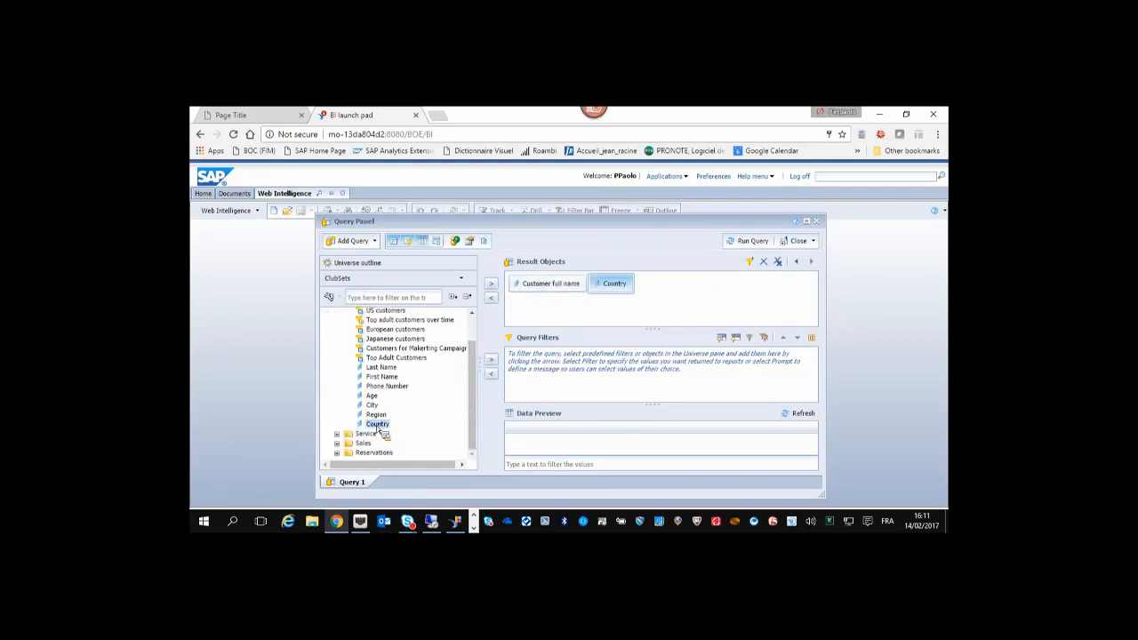
pyautogui.click(374, 400)
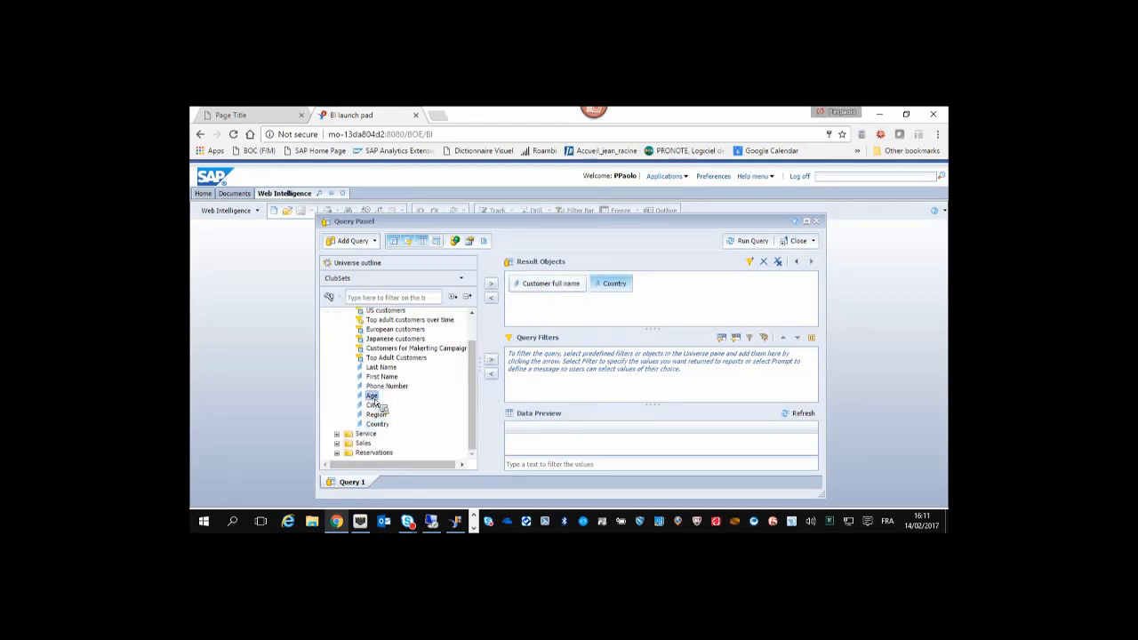
pyautogui.doubleClick(373, 396)
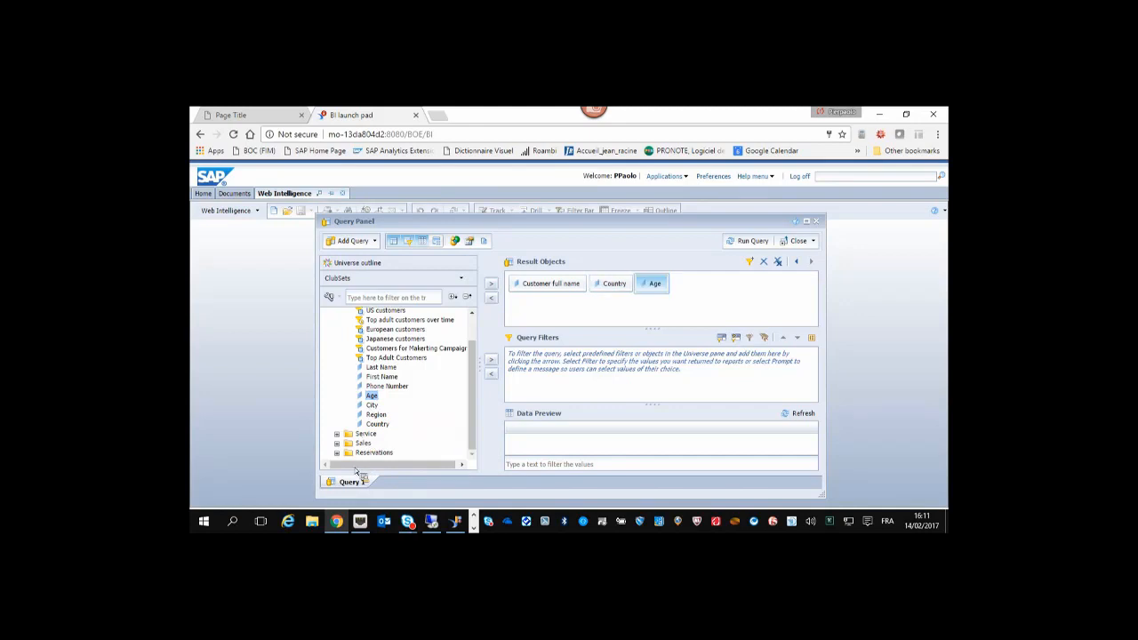
pyautogui.click(337, 443)
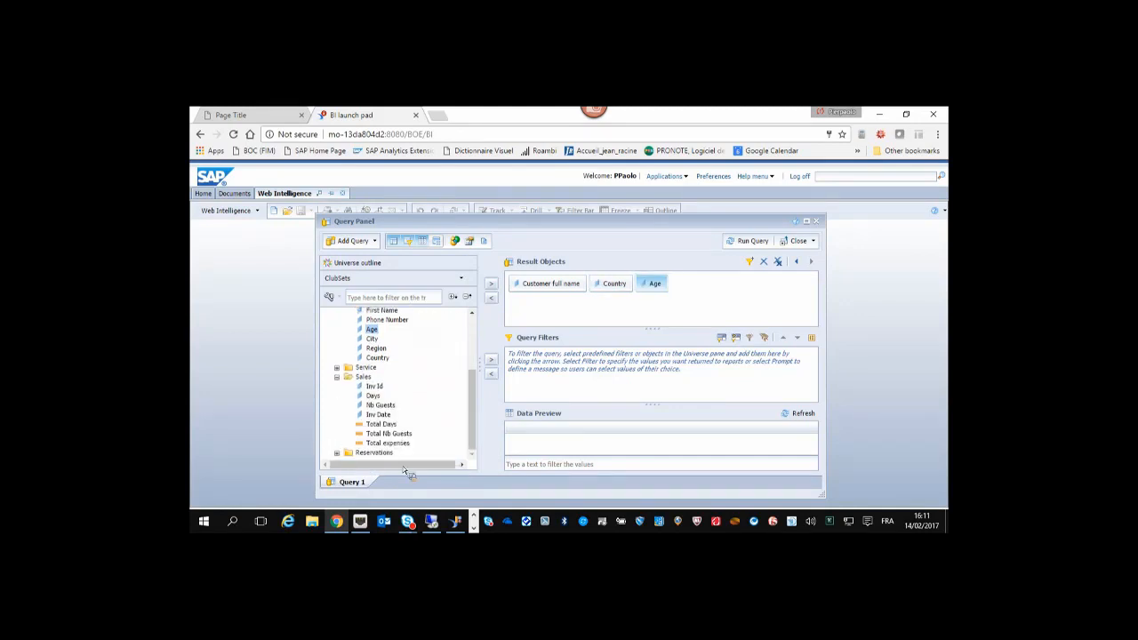
pyautogui.doubleClick(388, 443)
# Filter the query on the Customers for Makerting Campaign set.
pyautogui.moveTo(475, 418); pyautogui.dragTo(483, 342)
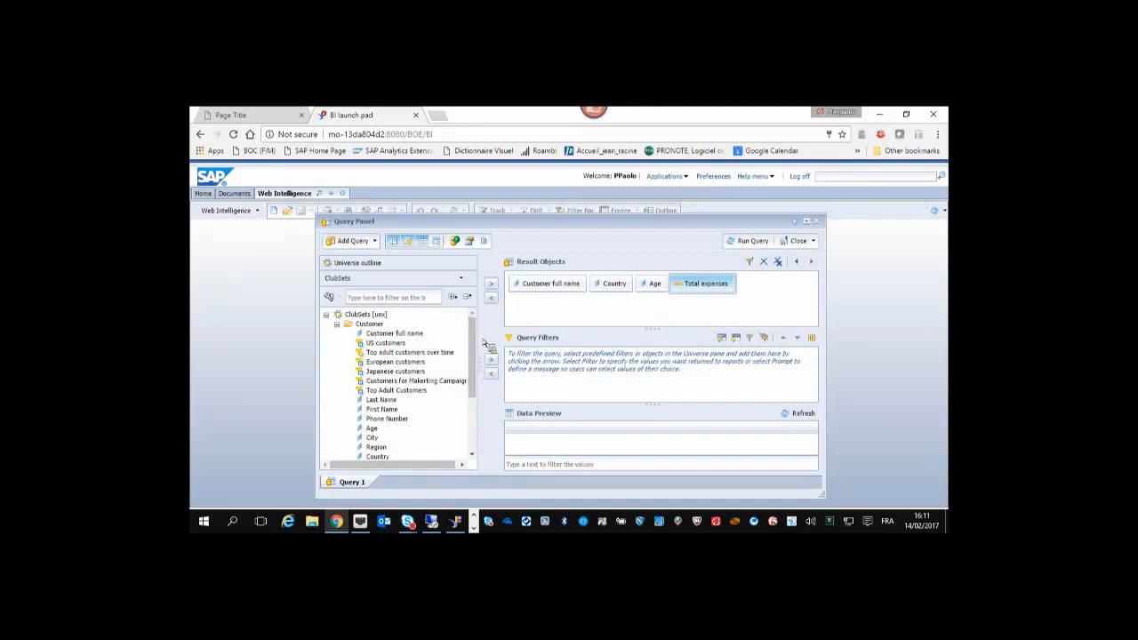
pyautogui.click(391, 343)
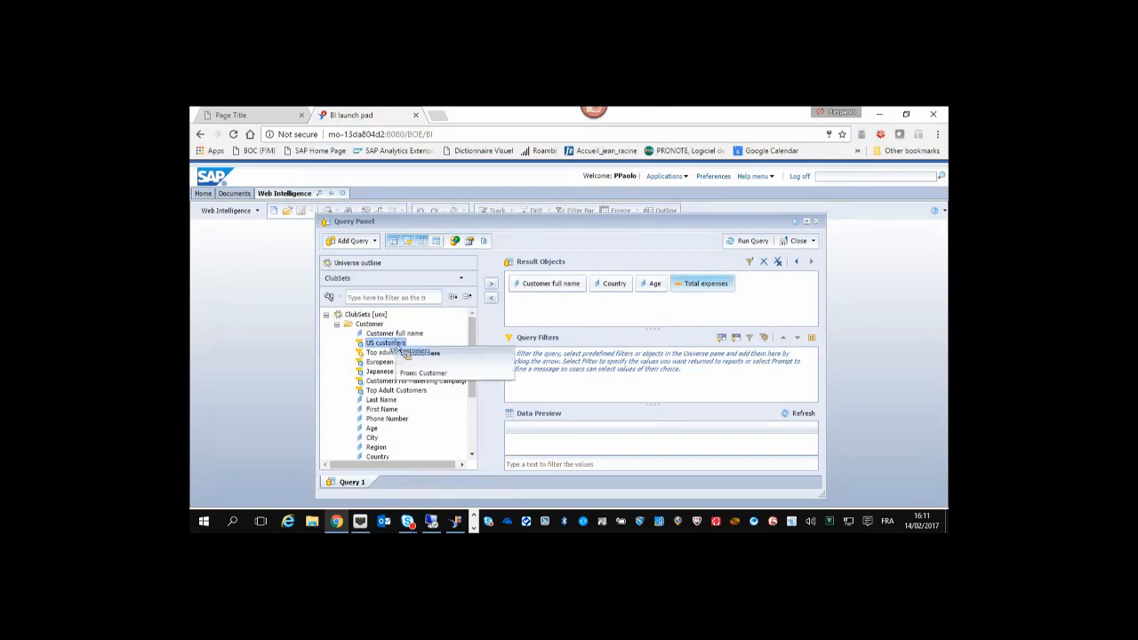
pyautogui.moveTo(392, 347); pyautogui.dragTo(578, 370)
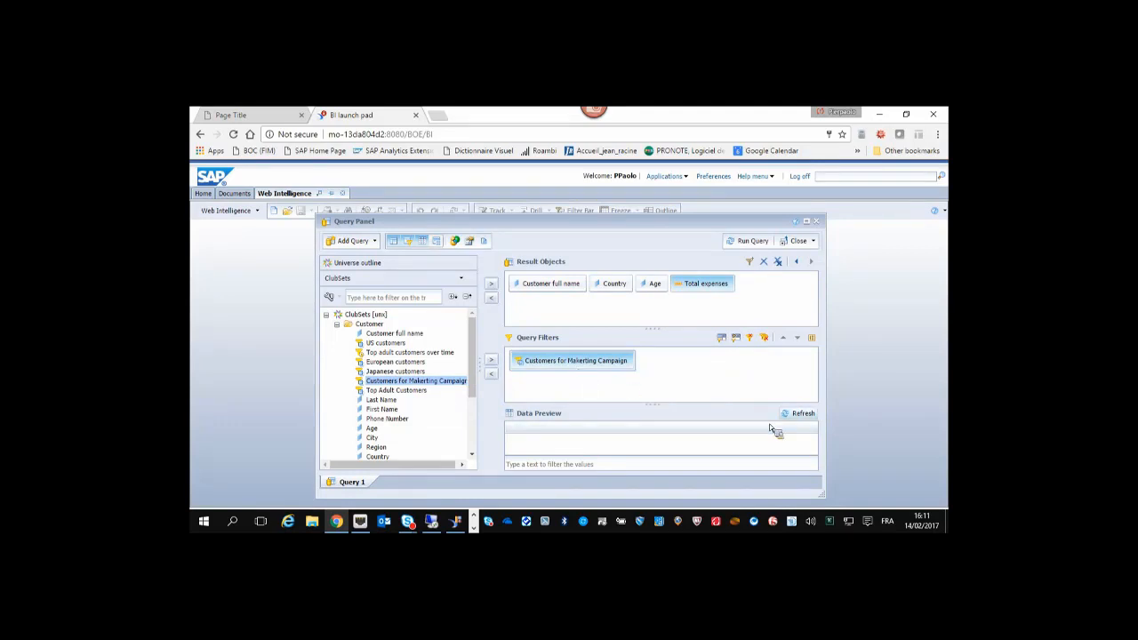
# Refresh the data preview for the marketing campaign customers.
pyautogui.click(806, 414)
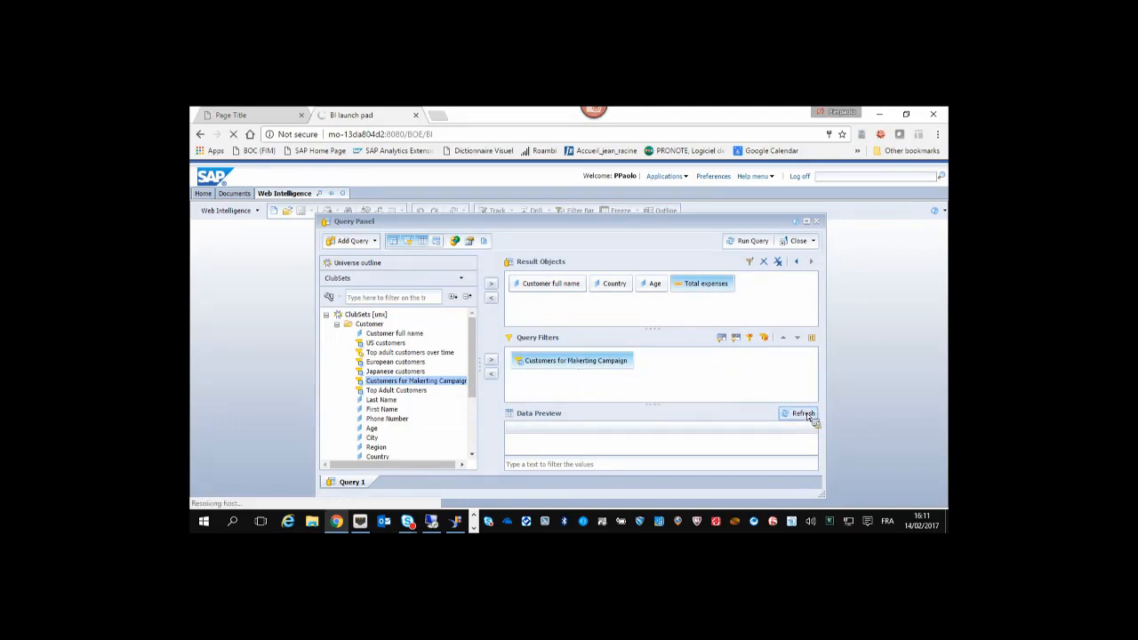
pyautogui.moveTo(687, 405); pyautogui.dragTo(683, 370)
pyautogui.moveTo(815, 411)
pyautogui.mouseDown()
pyautogui.moveTo(815, 443)
pyautogui.moveTo(817, 414)
pyautogui.mouseUp()
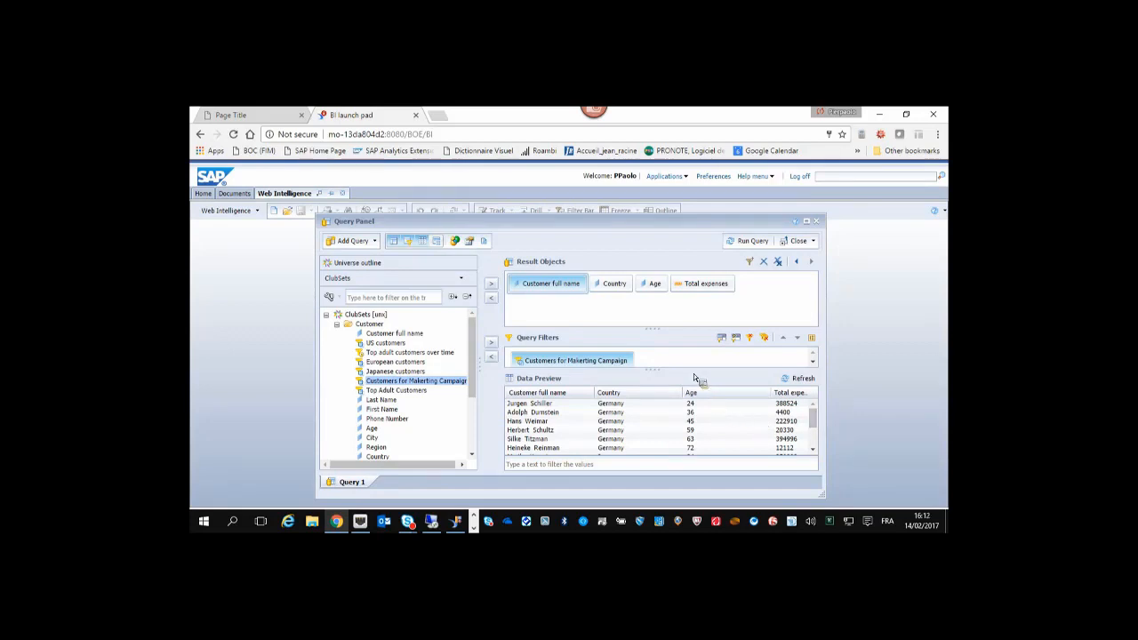
# Replace the campaign filter with the European customers set.
pyautogui.moveTo(690, 371); pyautogui.dragTo(690, 388)
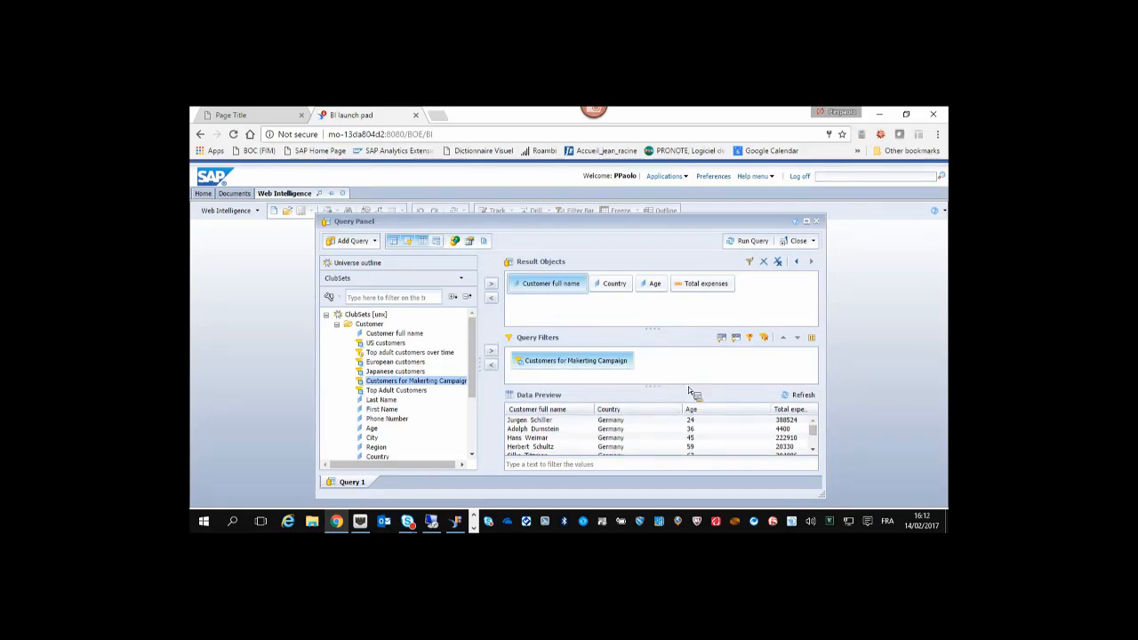
pyautogui.moveTo(544, 363); pyautogui.dragTo(663, 371)
pyautogui.click(412, 366)
pyautogui.click(800, 397)
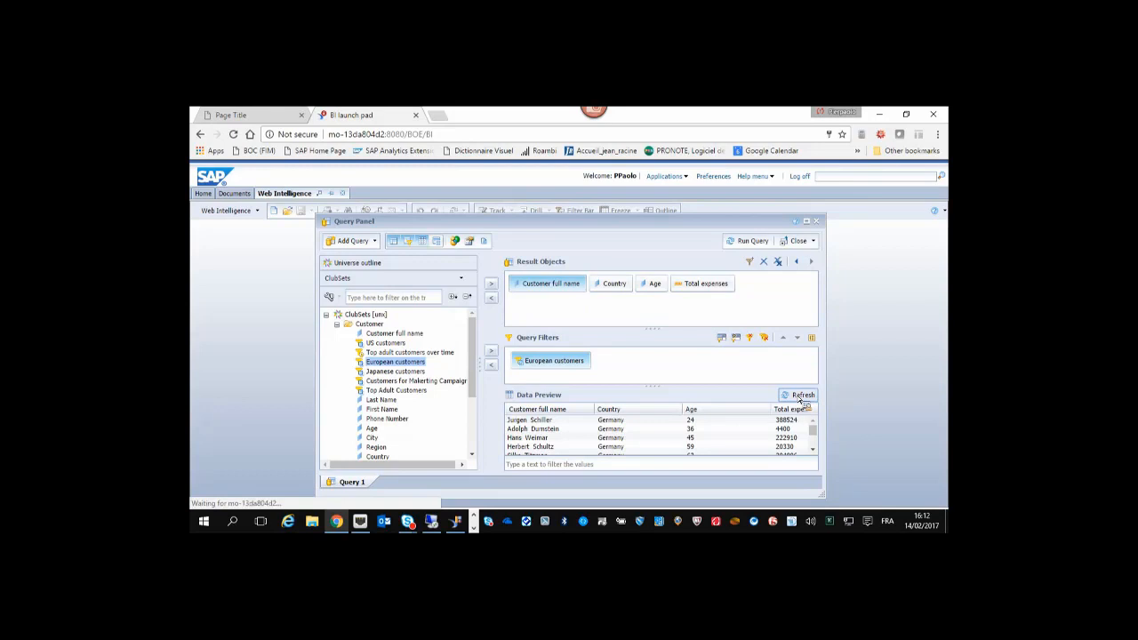
# Remove the European customers filter so the query is unfiltered.
pyautogui.scroll(-3, 636, 429)
pyautogui.scroll(2, 637, 436)
pyautogui.scroll(1, 637, 439)
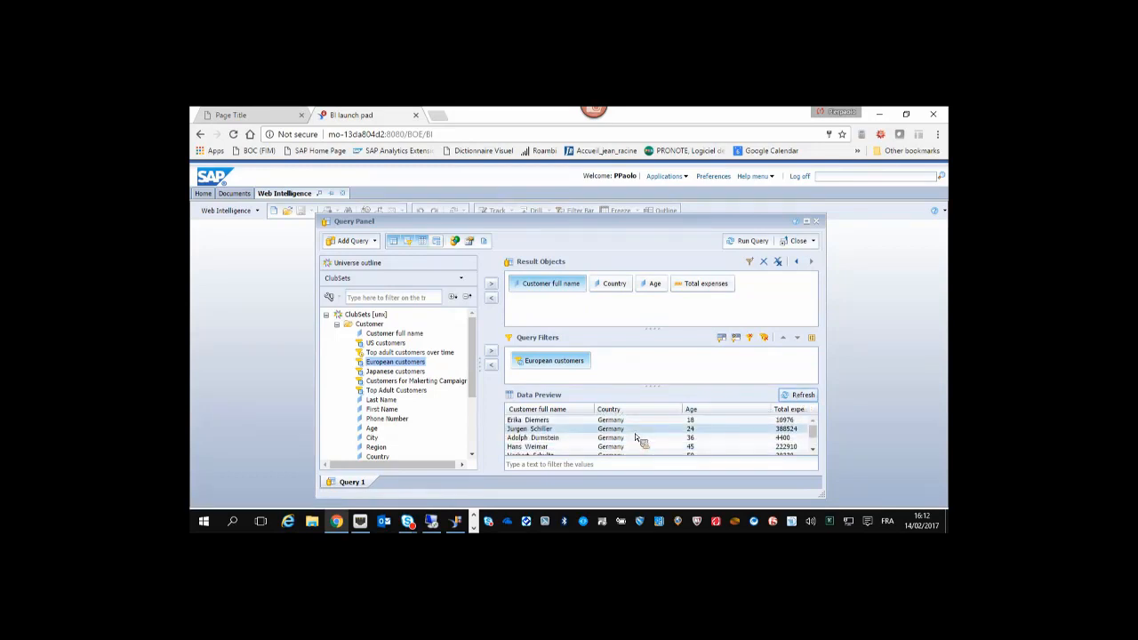
pyautogui.moveTo(555, 360); pyautogui.dragTo(378, 389)
# Filter on Top adult customers over time, preview it, and choose Members for period.
pyautogui.doubleClick(418, 355)
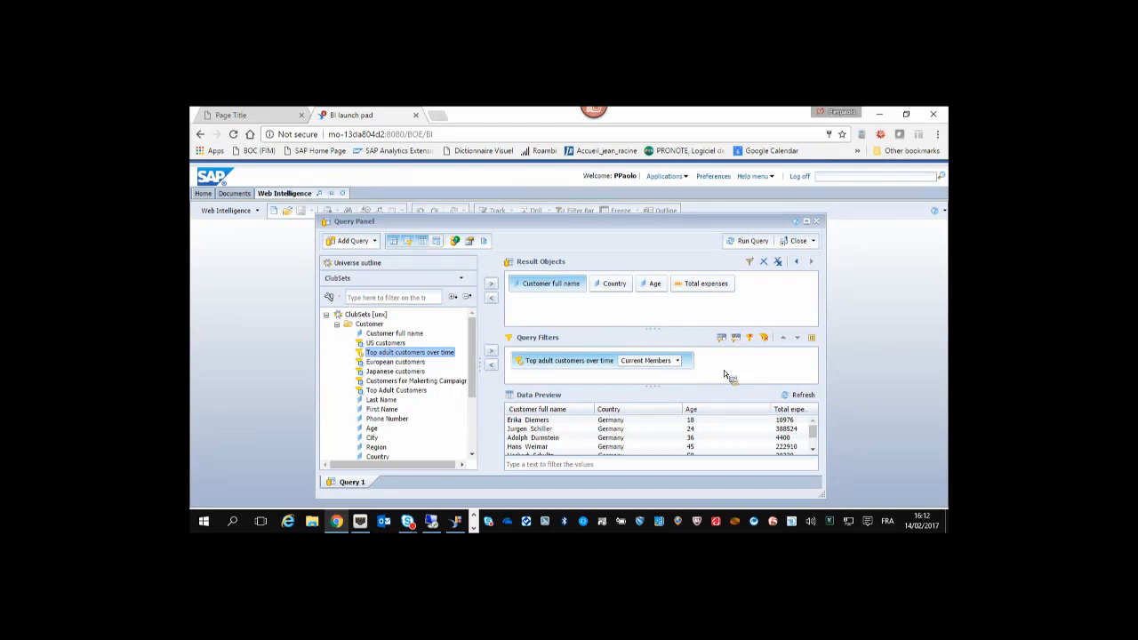
pyautogui.click(802, 396)
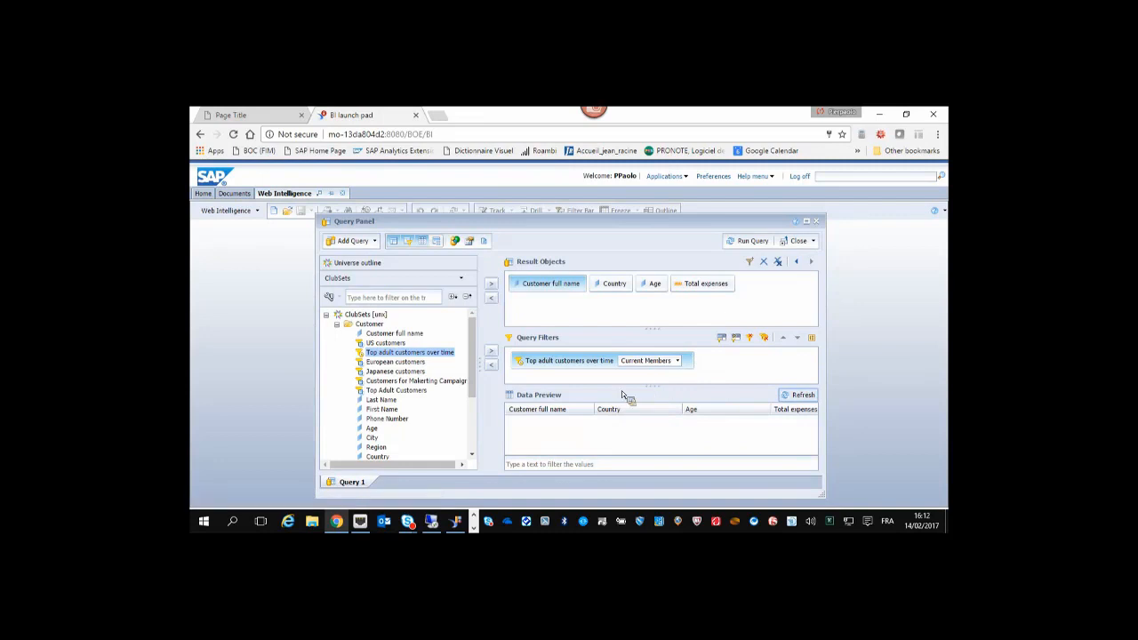
pyautogui.click(678, 361)
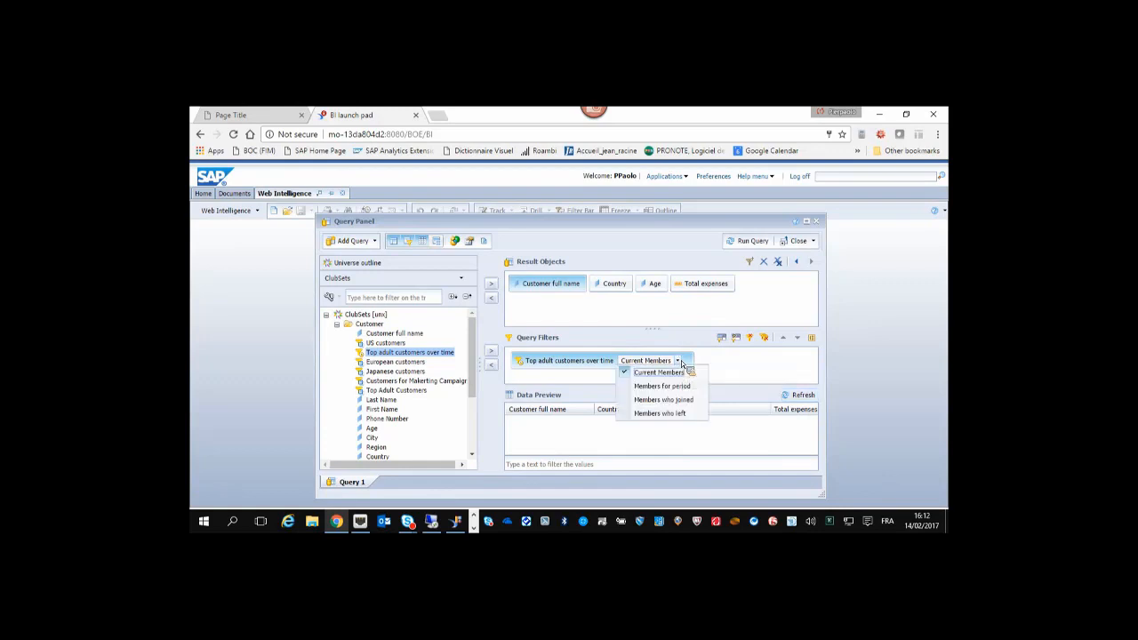
pyautogui.click(674, 391)
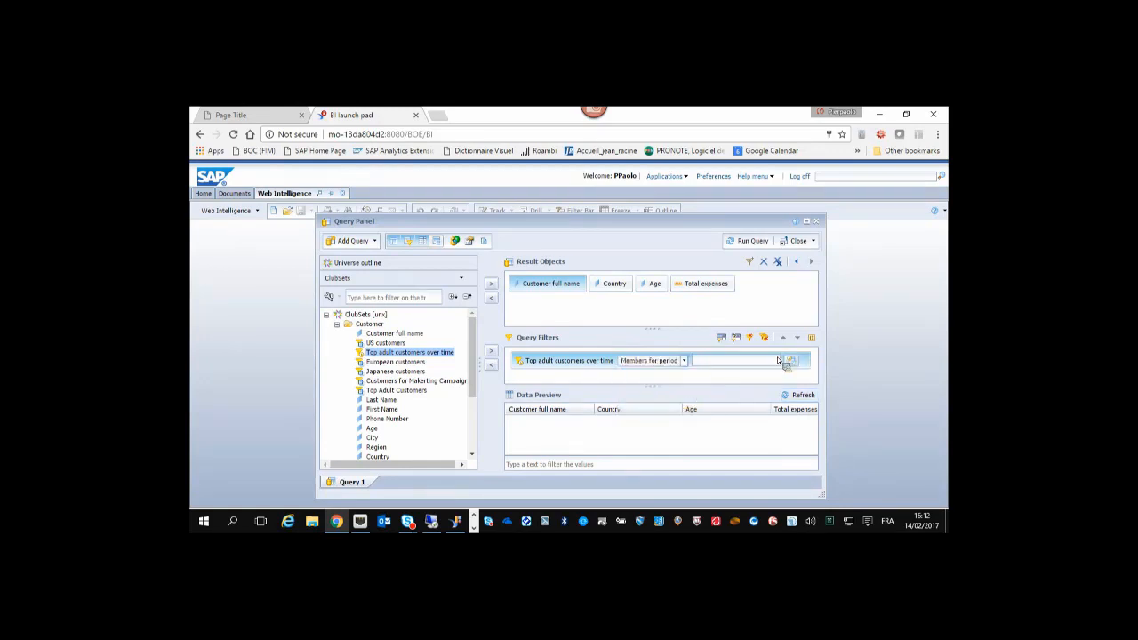
# Preview members for the August and September 2014 periods, then switch to Members who joined.
pyautogui.click(791, 361)
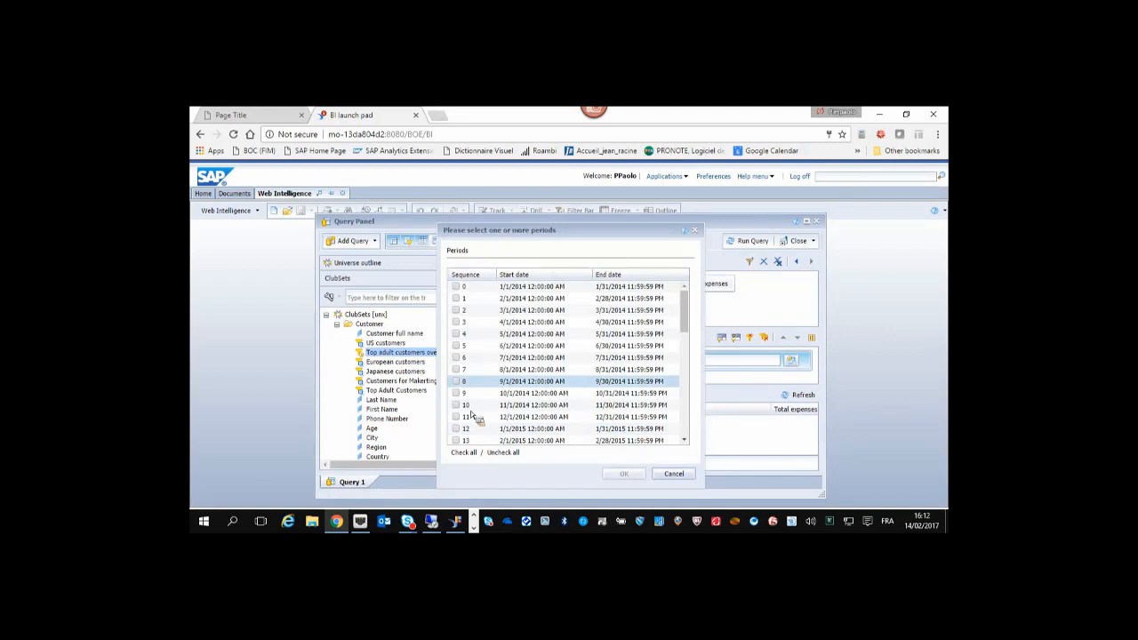
pyautogui.click(457, 382)
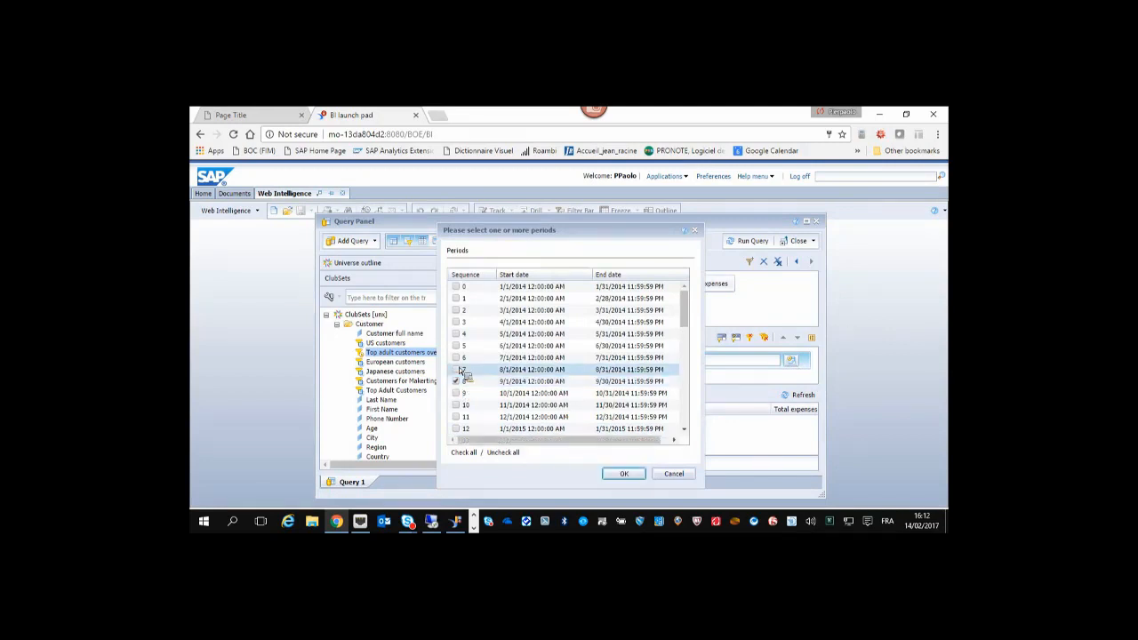
pyautogui.click(460, 370)
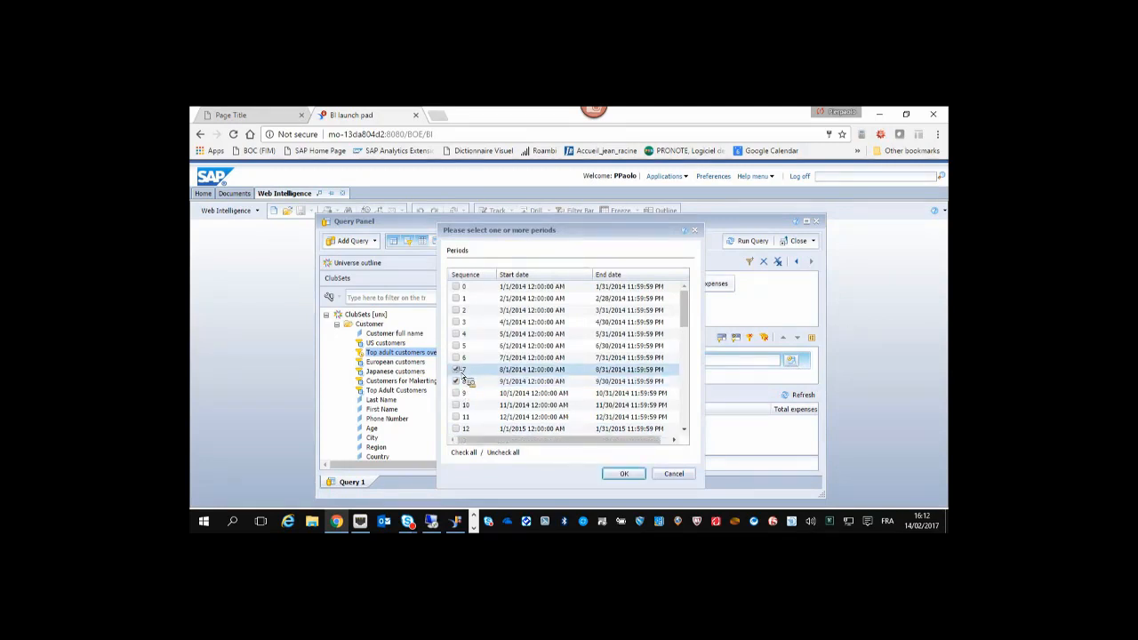
pyautogui.click(509, 374)
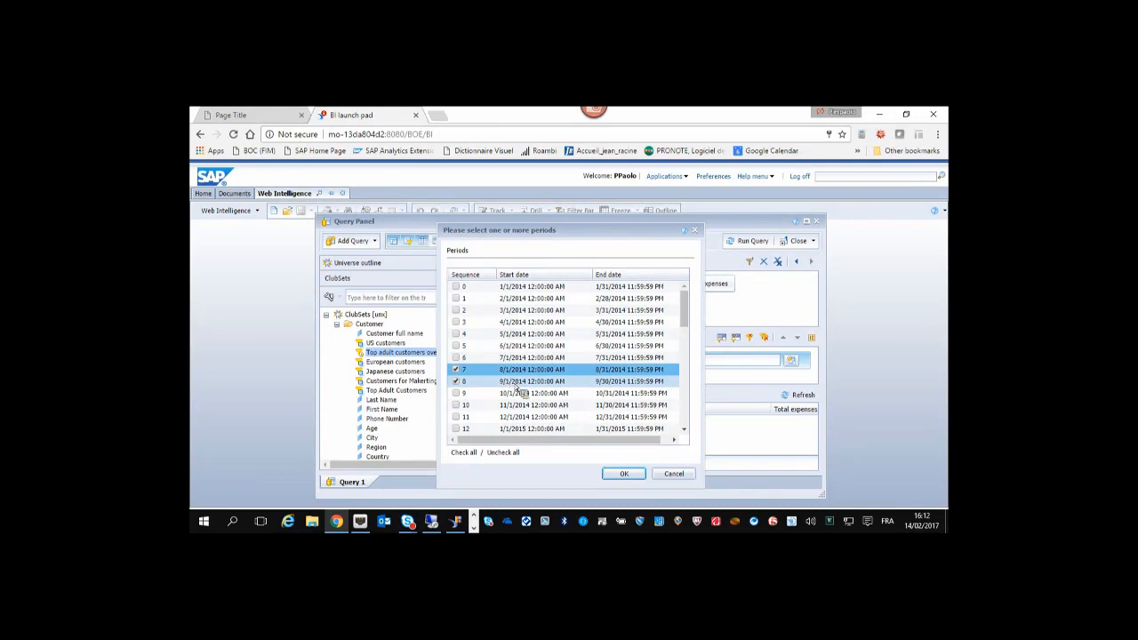
pyautogui.click(625, 473)
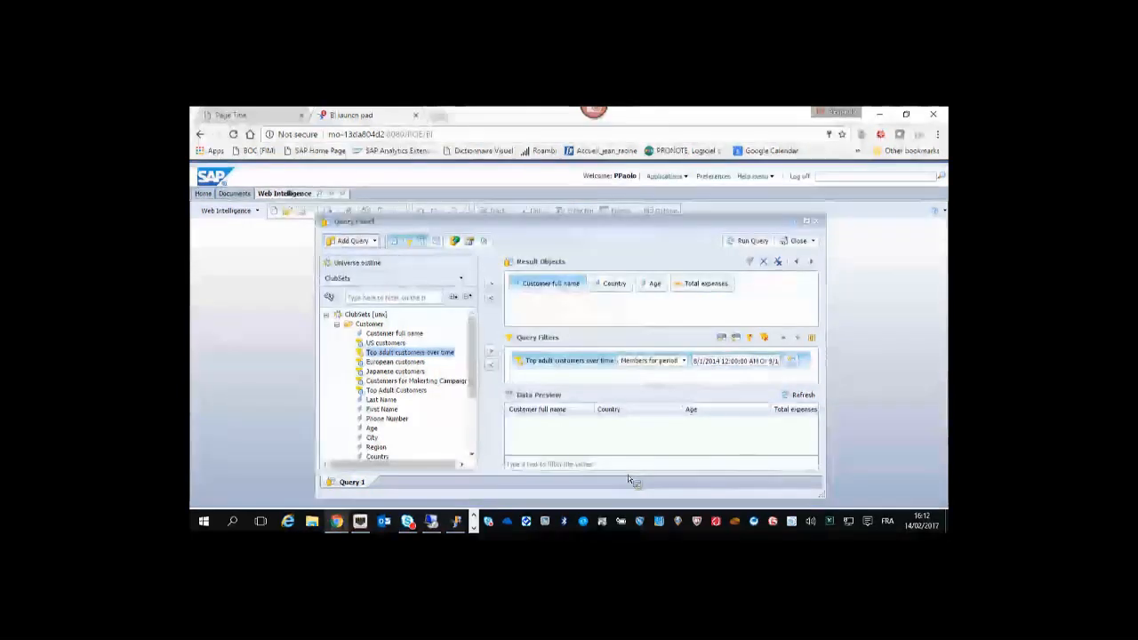
pyautogui.click(803, 397)
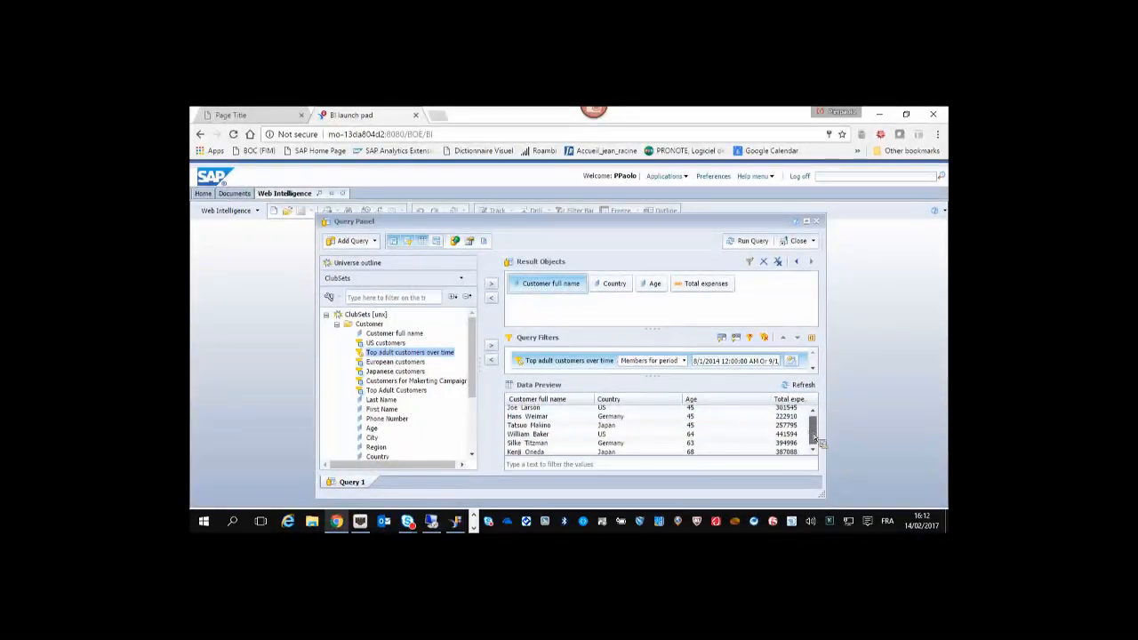
pyautogui.moveTo(819, 423); pyautogui.dragTo(822, 436)
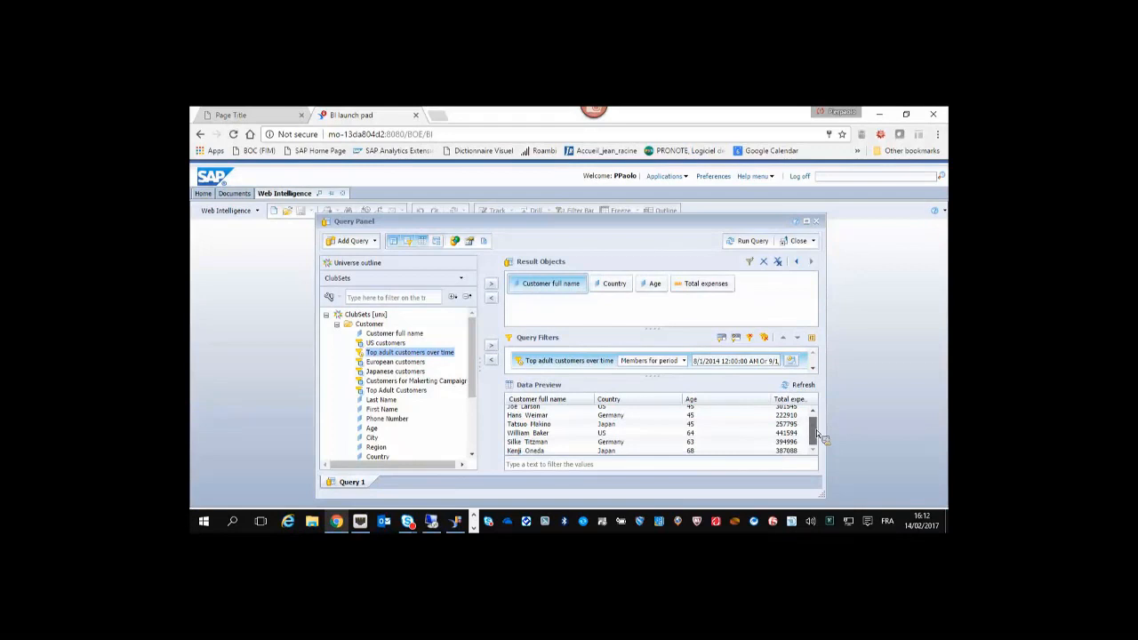
pyautogui.click(684, 361)
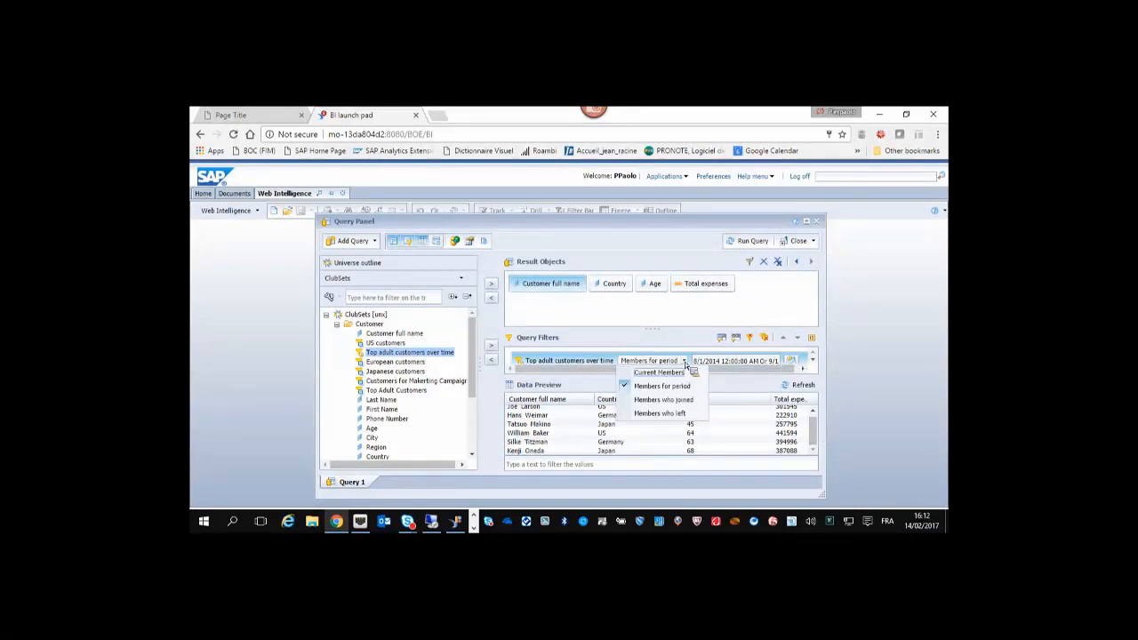
pyautogui.click(690, 400)
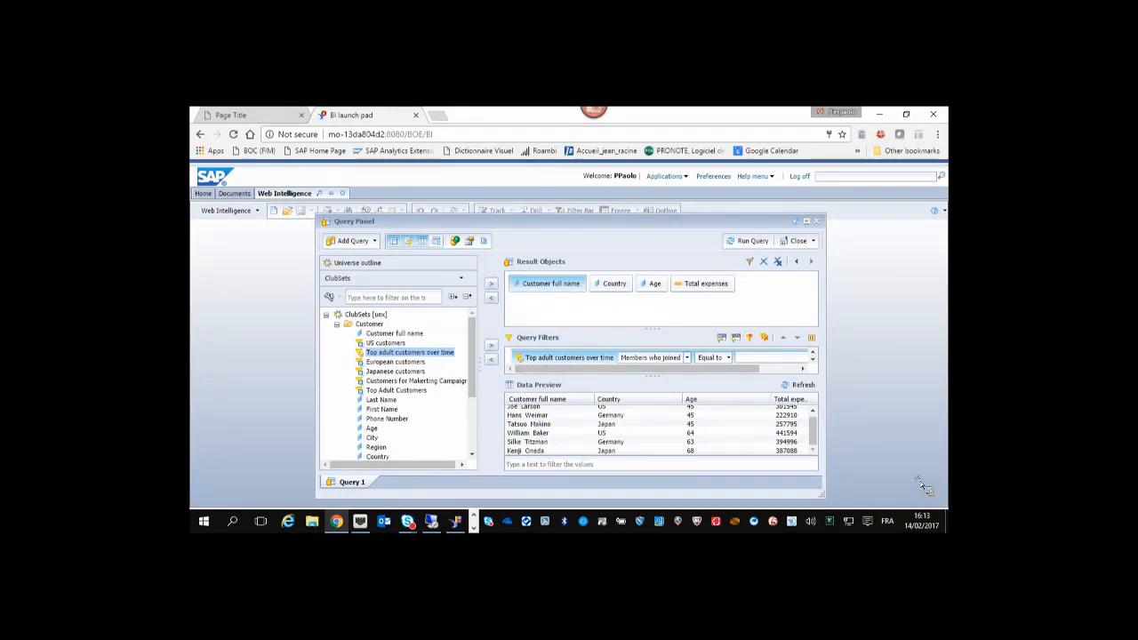
# Set the joined periods to September and October 2014 and preview the matching customers.
pyautogui.moveTo(824, 496); pyautogui.dragTo(920, 481)
pyautogui.click(836, 361)
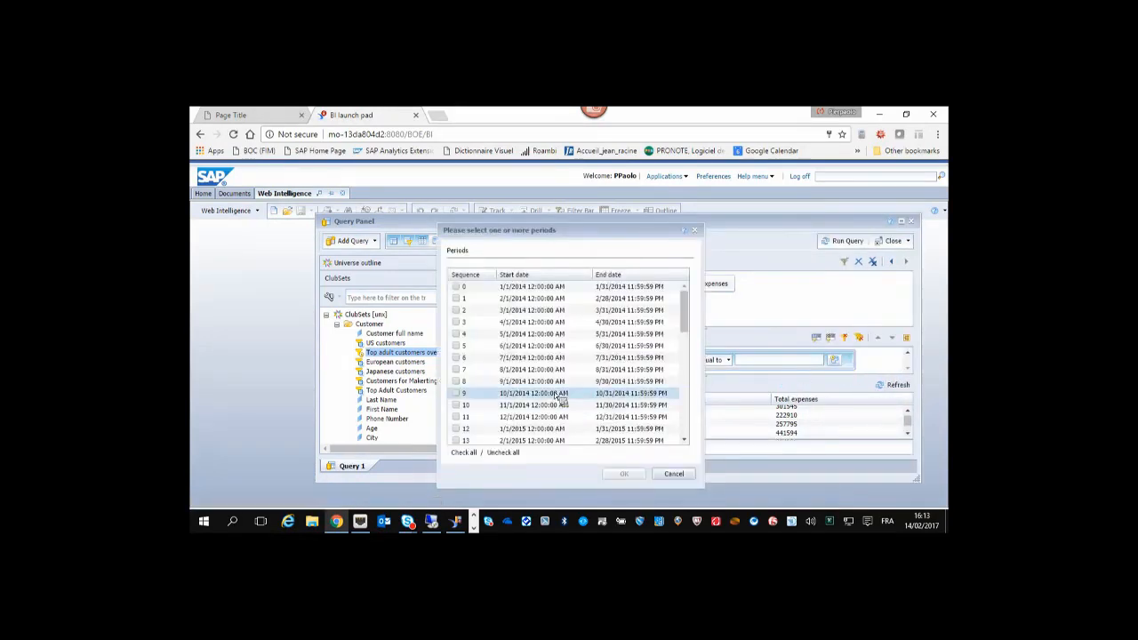
pyautogui.click(456, 381)
pyautogui.click(456, 393)
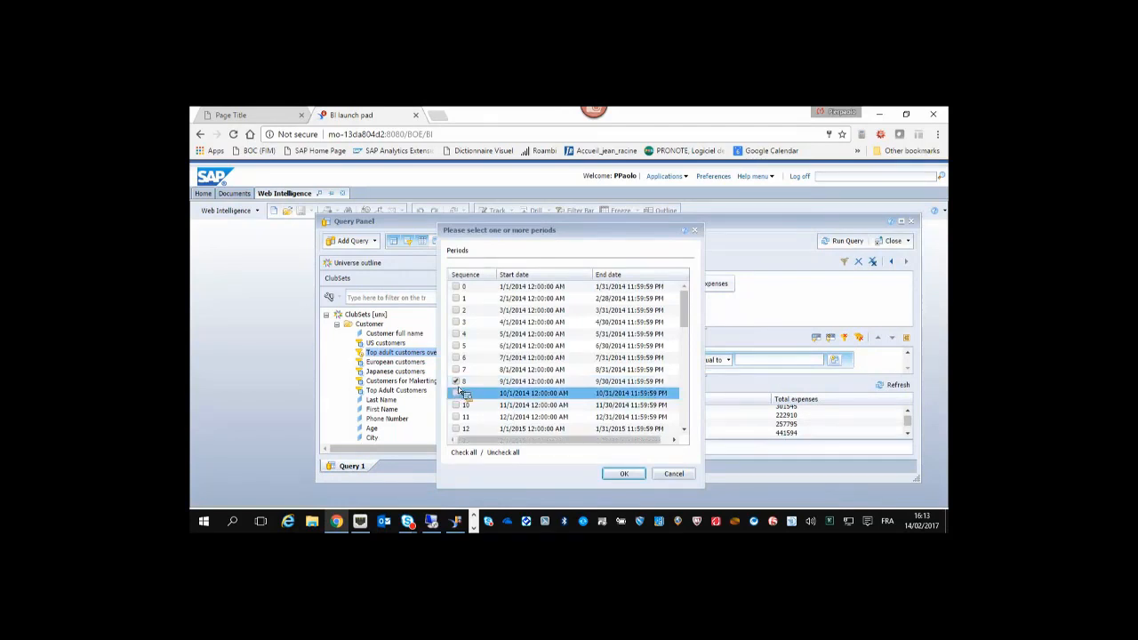
pyautogui.click(624, 473)
pyautogui.click(894, 385)
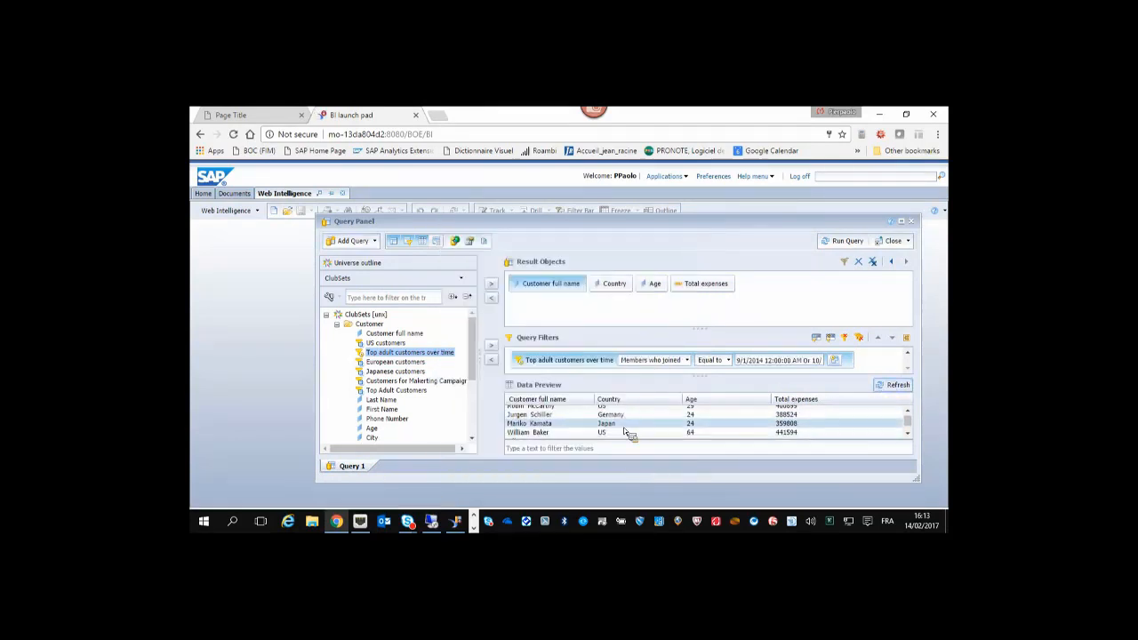
pyautogui.scroll(1, 620, 425)
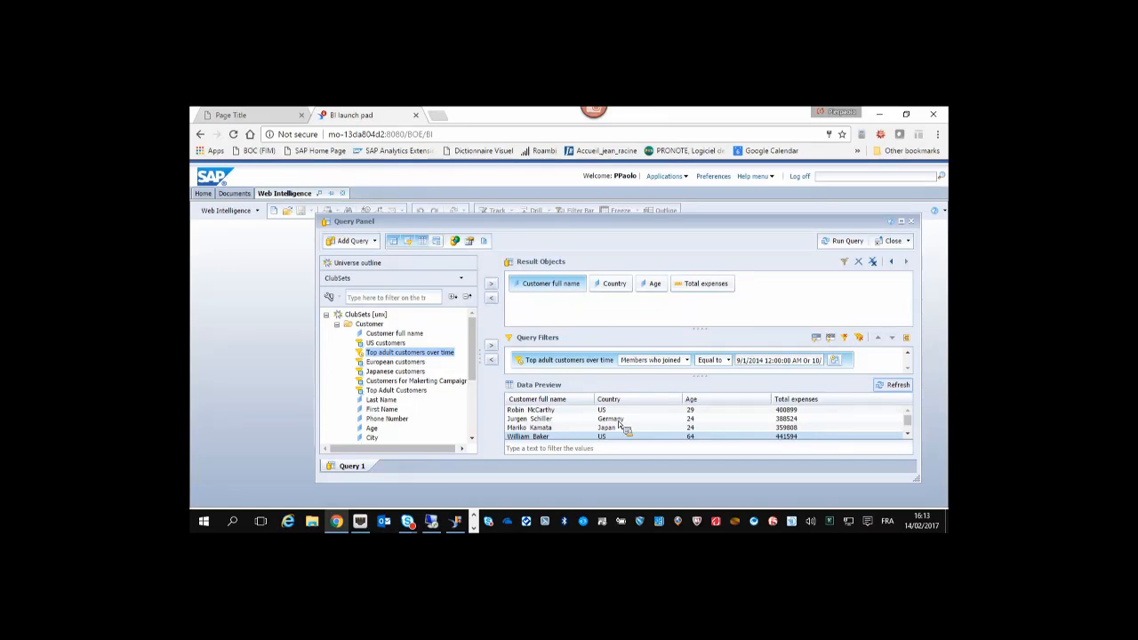
# From Repository Resources, open Manage Set Containers for HANA2CLUBsets.sets.
pyautogui.click(457, 523)
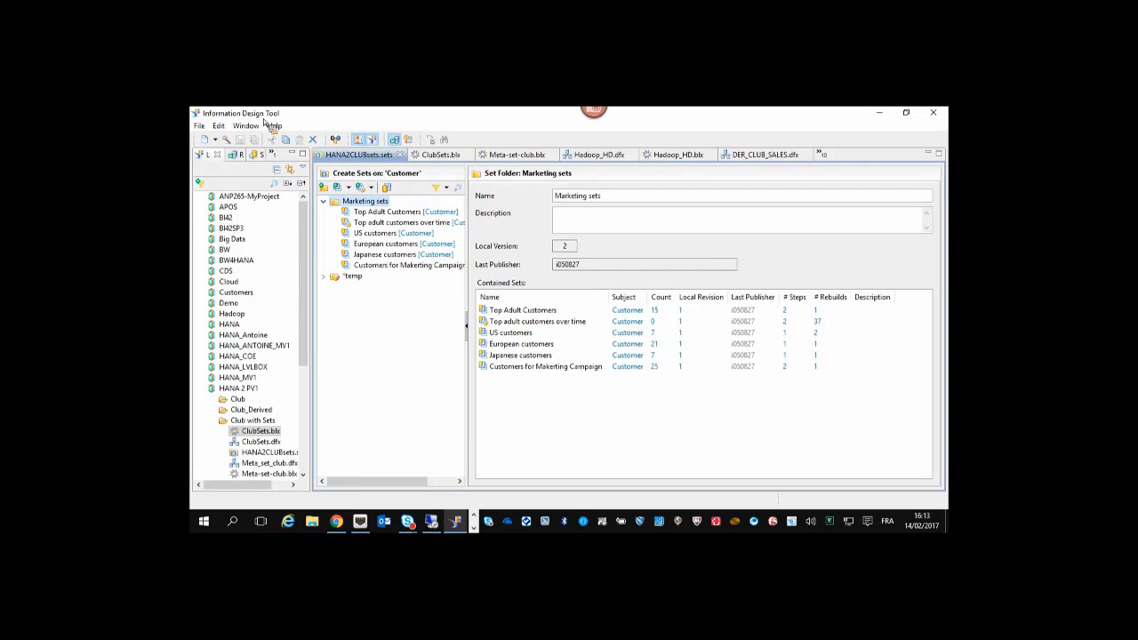
pyautogui.click(234, 155)
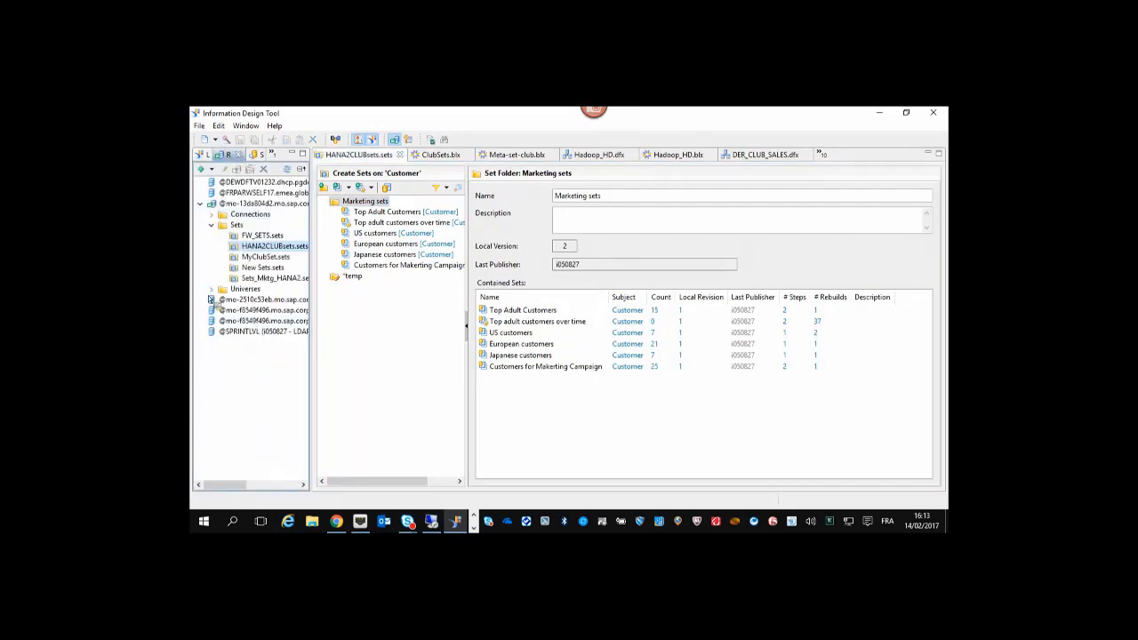
pyautogui.rightClick(276, 252)
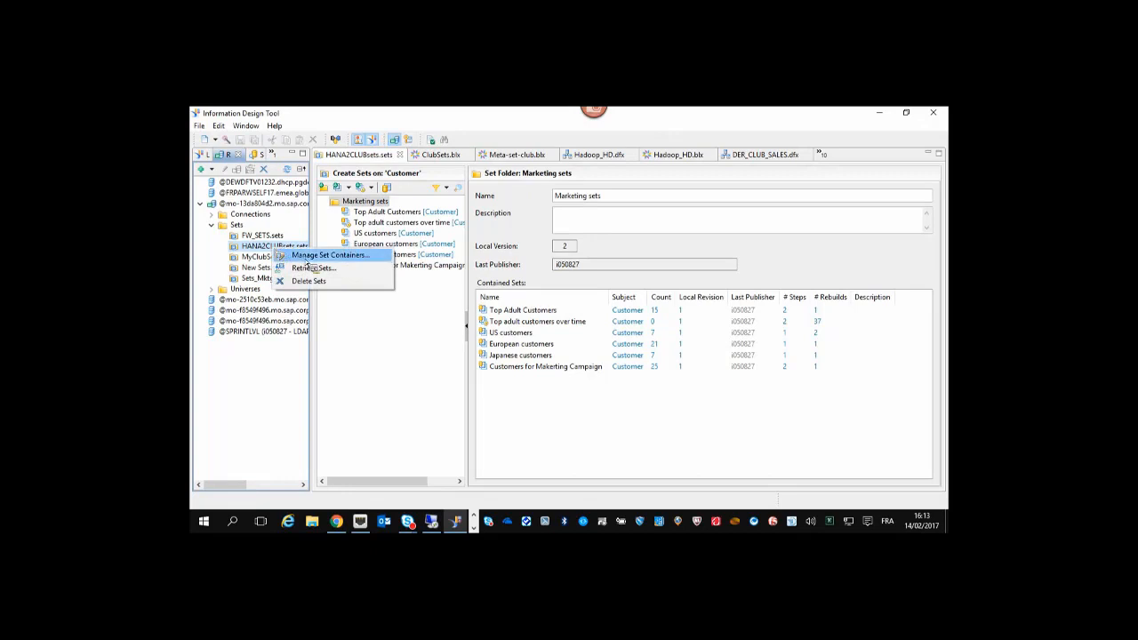
pyautogui.click(306, 256)
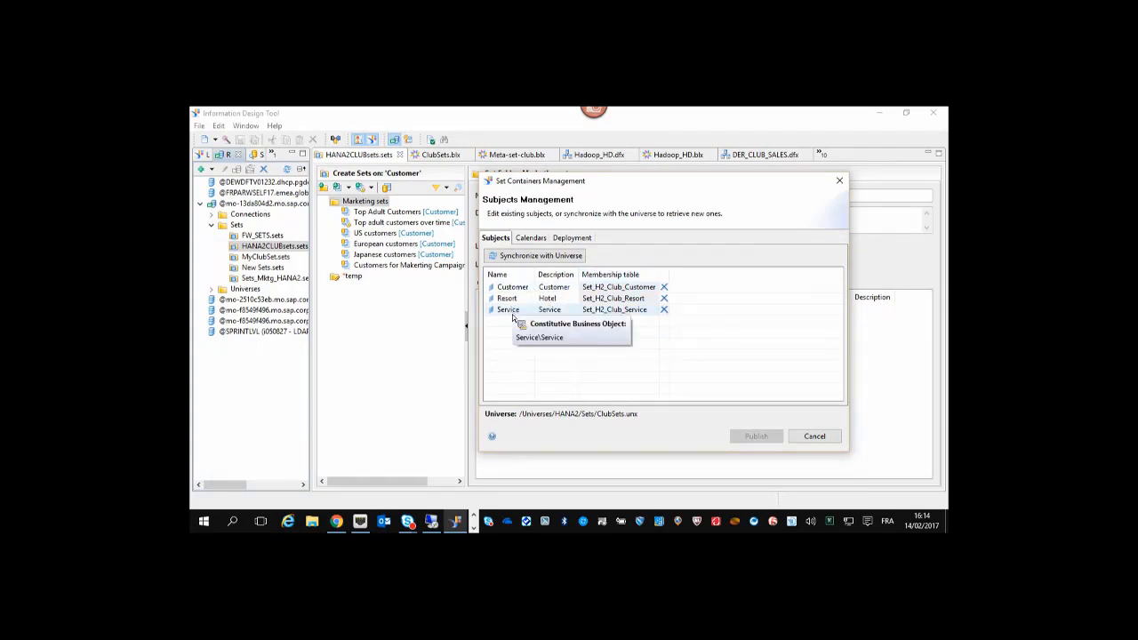
# On the Calendars tab, add a new calendar named 'demo calendar'.
pyautogui.click(534, 238)
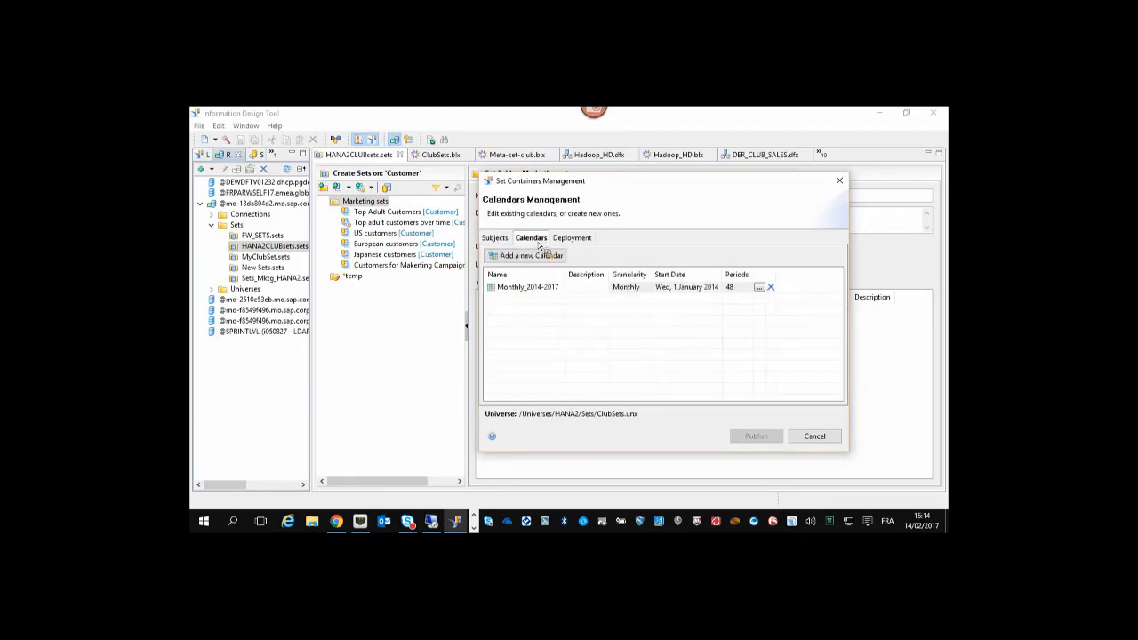
pyautogui.click(561, 287)
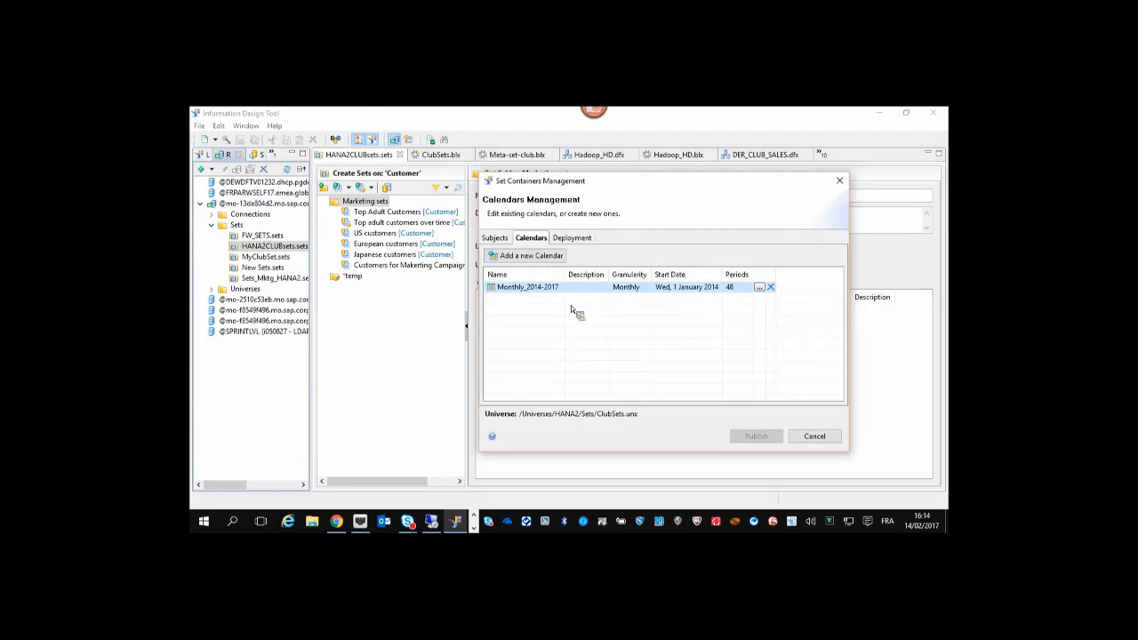
pyautogui.click(552, 260)
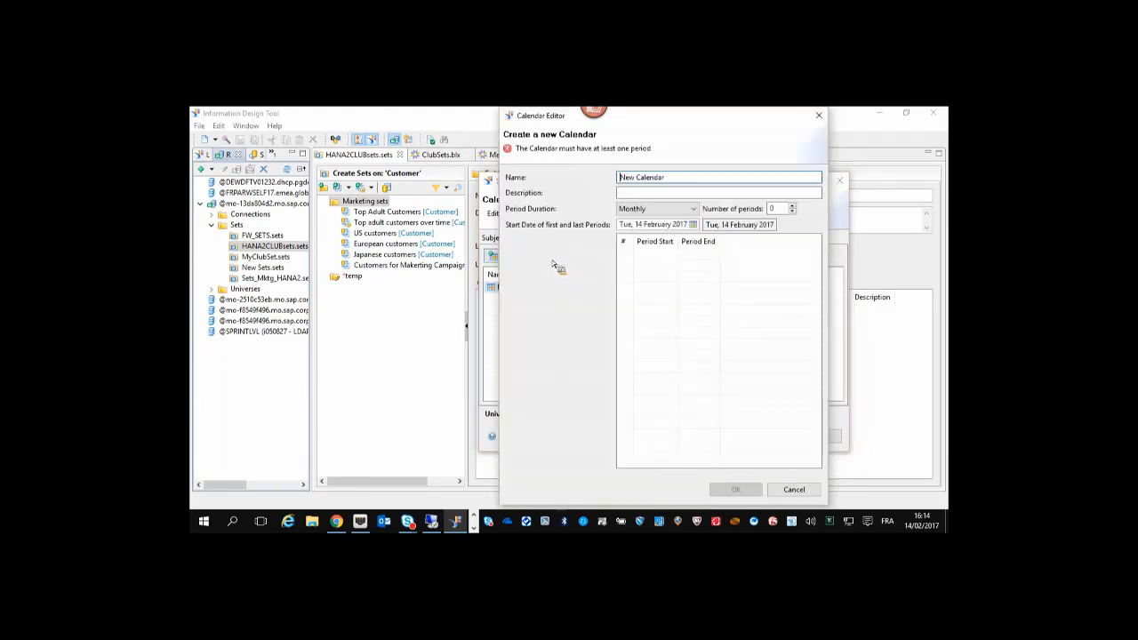
pyautogui.moveTo(620, 180); pyautogui.dragTo(683, 186)
pyautogui.write('demo calendar')
# Make the calendar weekly, starting 1 January 2017 with 10 periods, and save it.
pyautogui.click(649, 208)
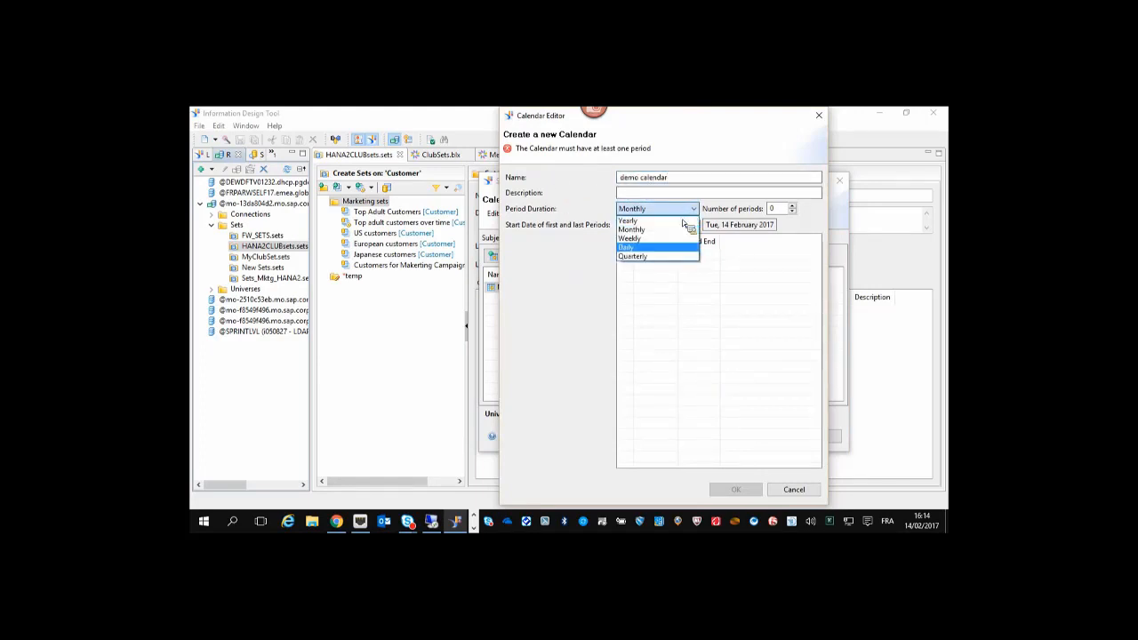
pyautogui.click(663, 238)
pyautogui.click(693, 225)
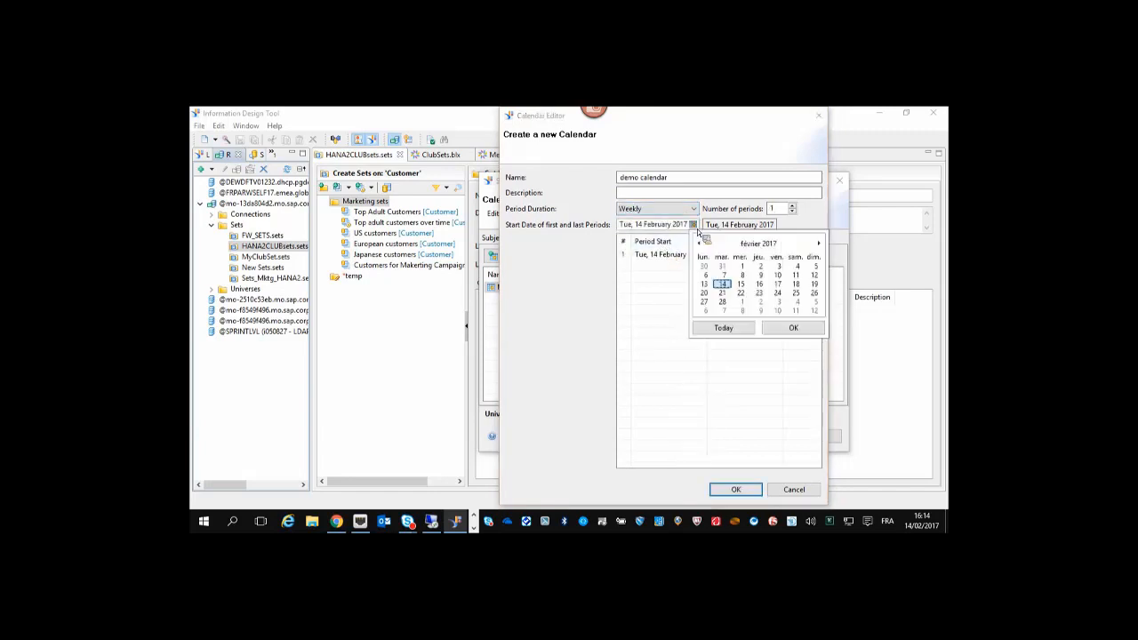
pyautogui.click(700, 243)
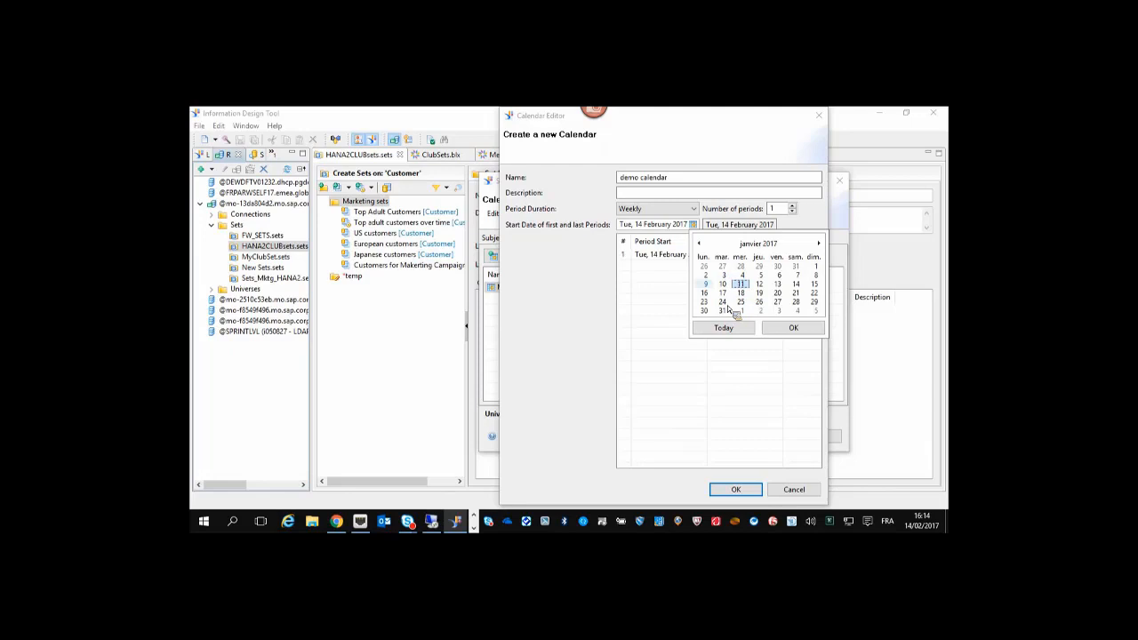
pyautogui.click(814, 266)
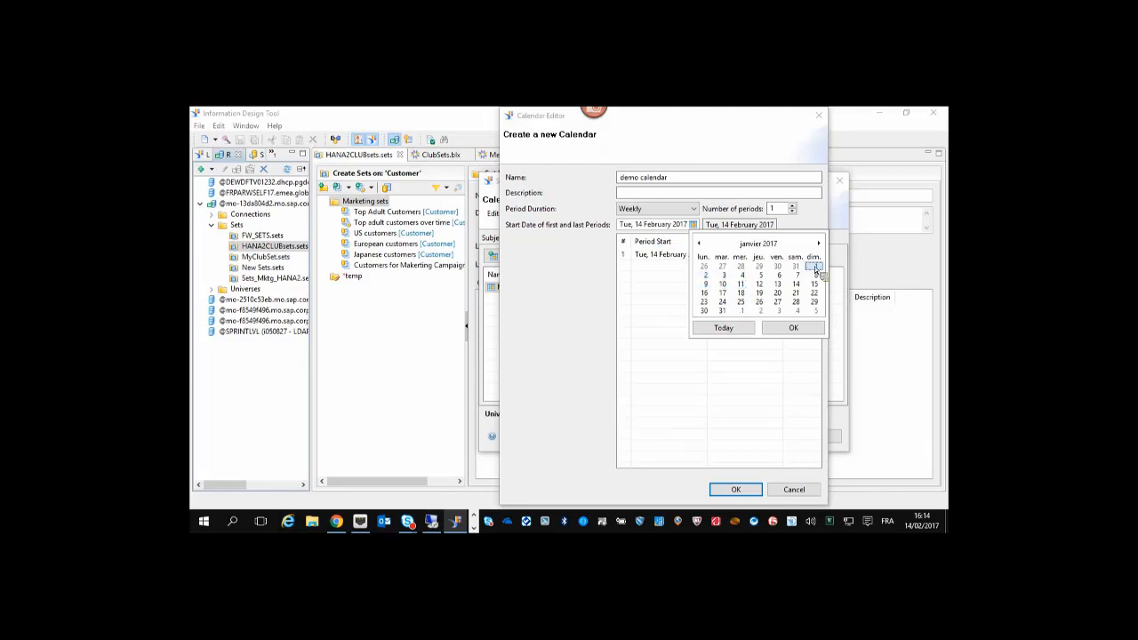
pyautogui.click(810, 331)
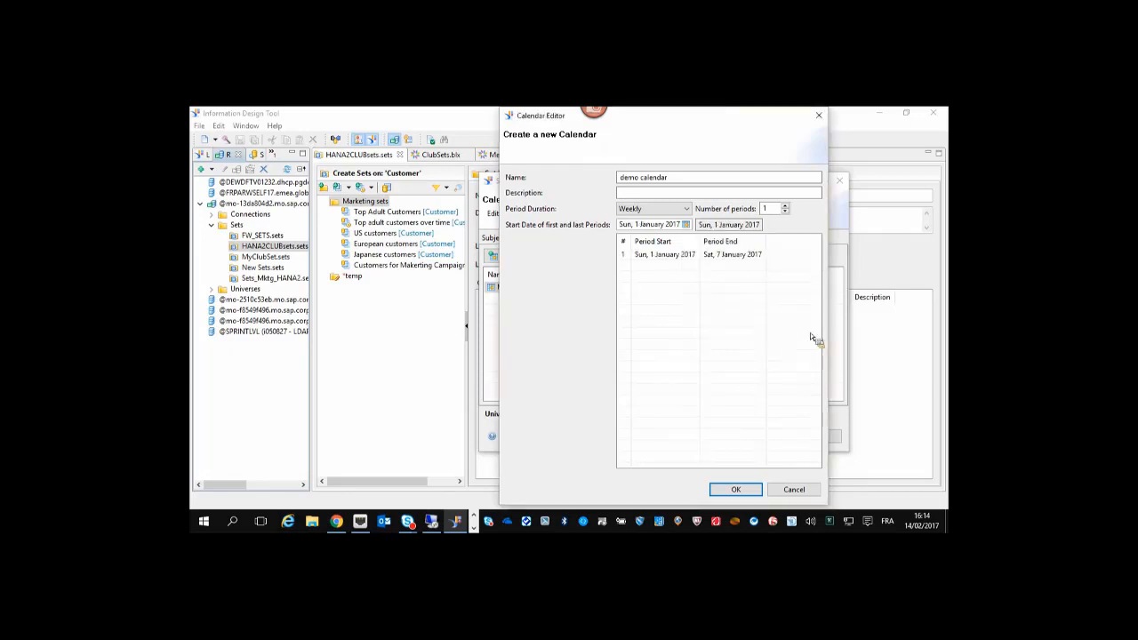
pyautogui.click(786, 206)
pyautogui.click(786, 206)
pyautogui.click(786, 207)
pyautogui.click(786, 207)
pyautogui.click(786, 211)
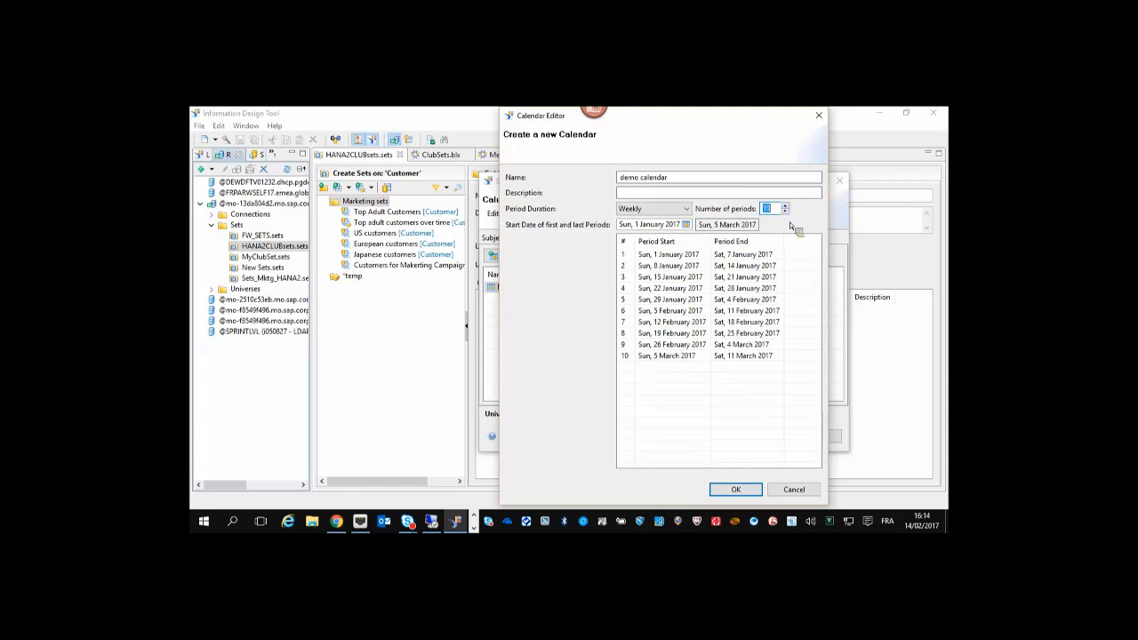
pyautogui.click(736, 489)
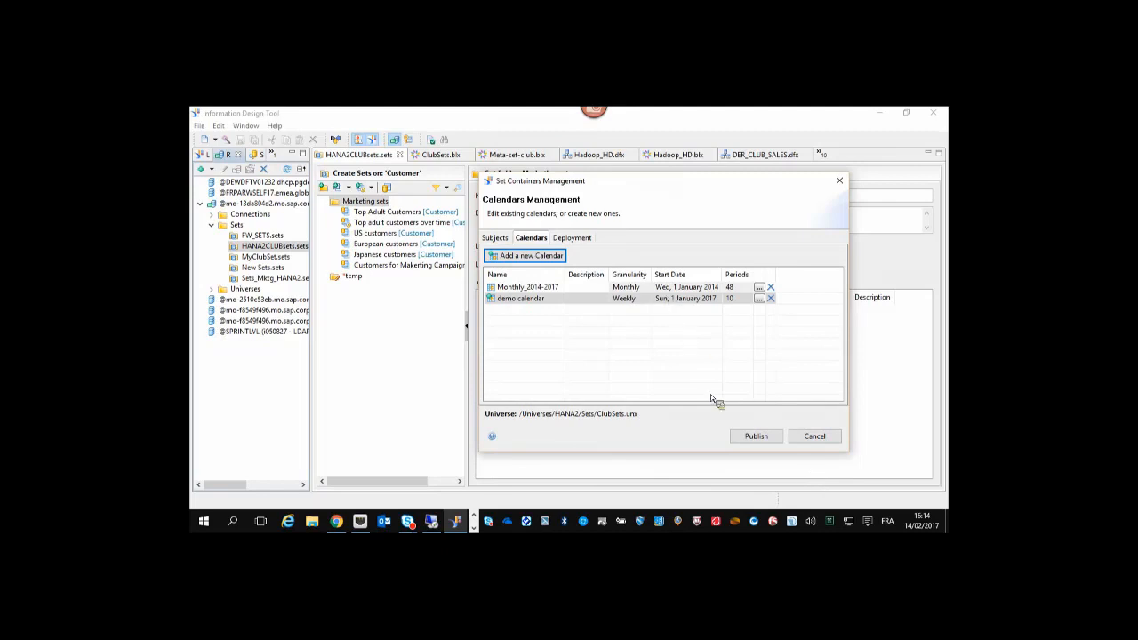
# Review the HANA2CLU deployment metadata tables, then cancel without publishing.
pyautogui.click(576, 238)
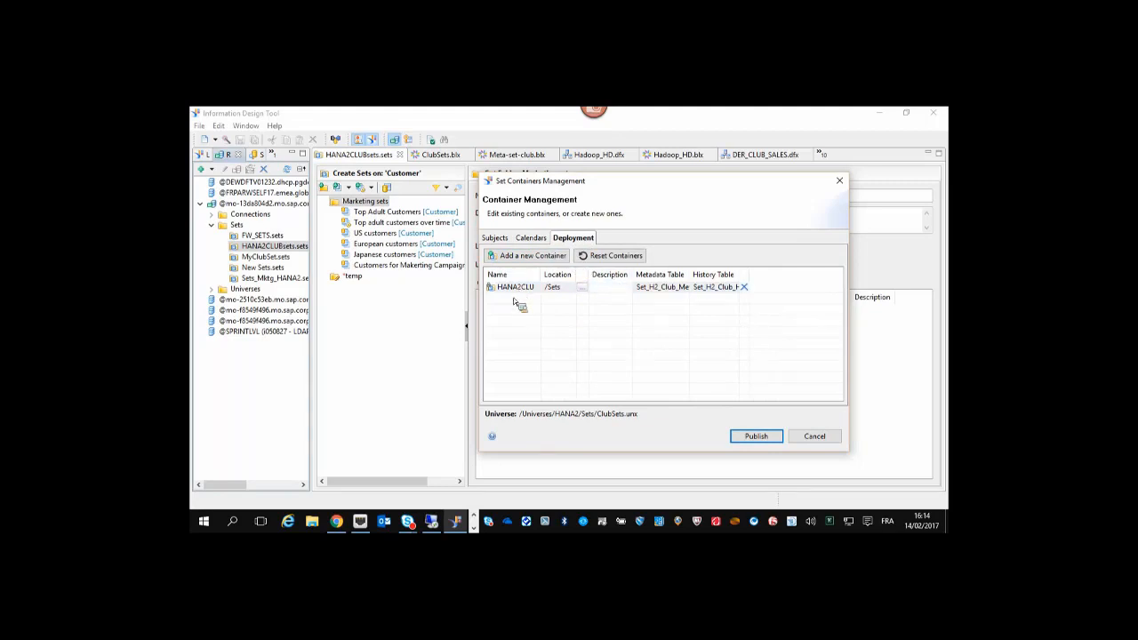
pyautogui.moveTo(690, 275); pyautogui.dragTo(777, 273)
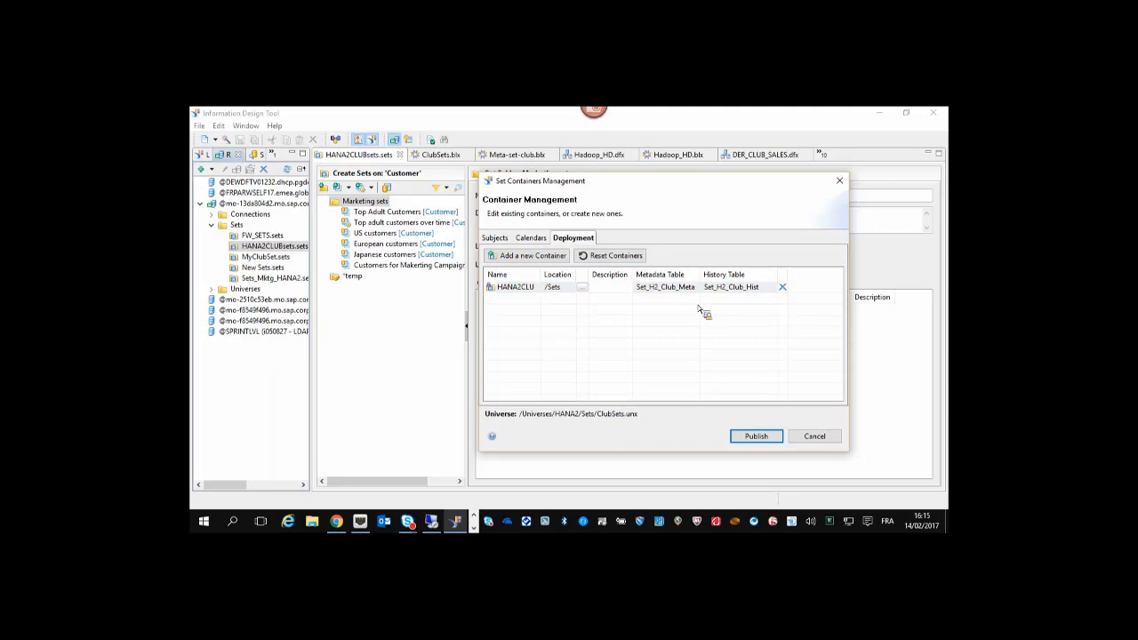
pyautogui.click(824, 442)
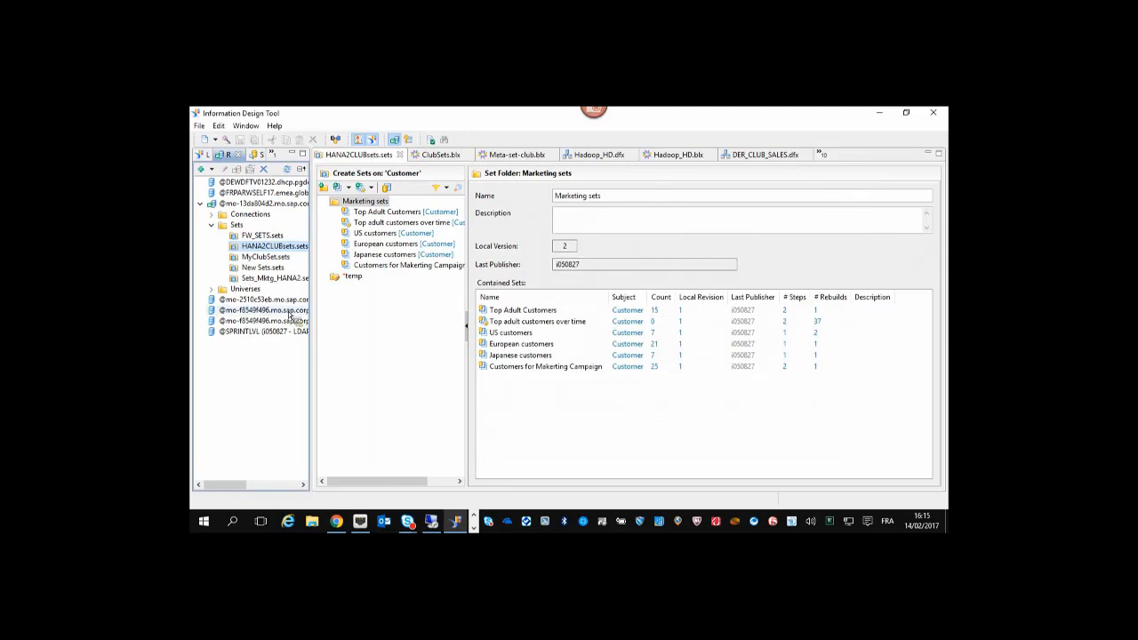
# In Local Projects, insert a new Customer set folder and name it Webinar.
pyautogui.click(203, 154)
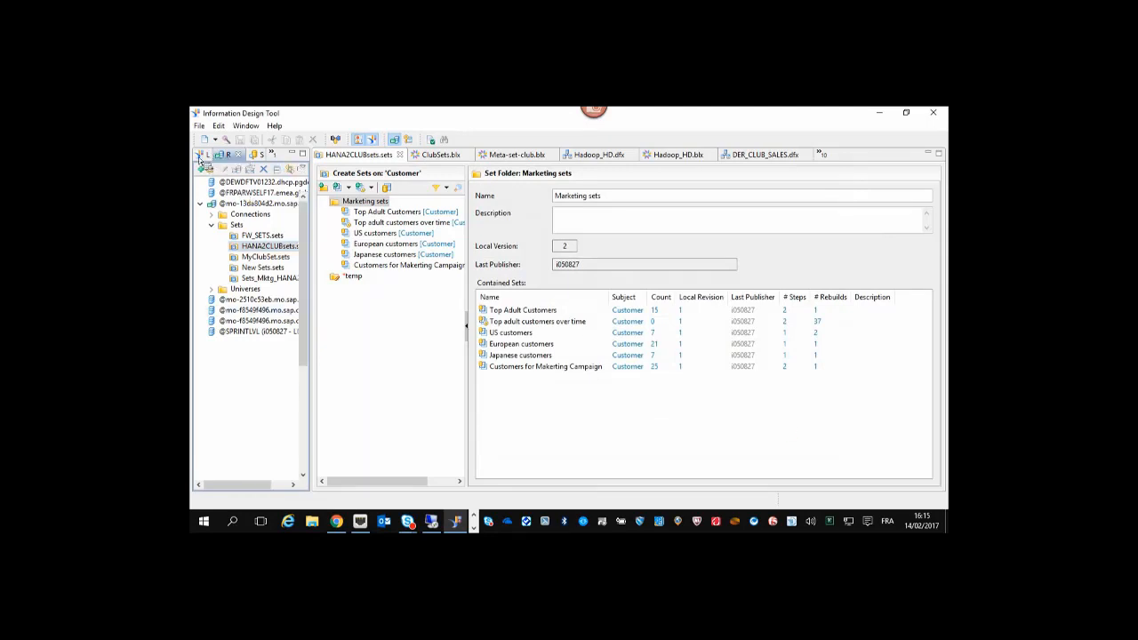
pyautogui.scroll(-3, 293, 365)
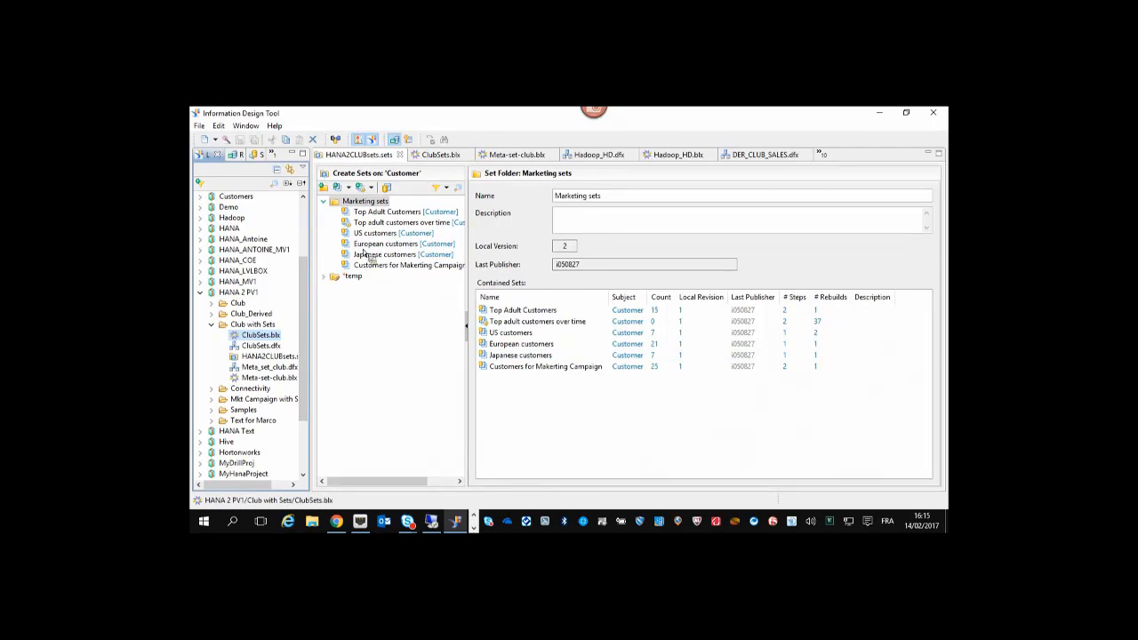
pyautogui.click(326, 203)
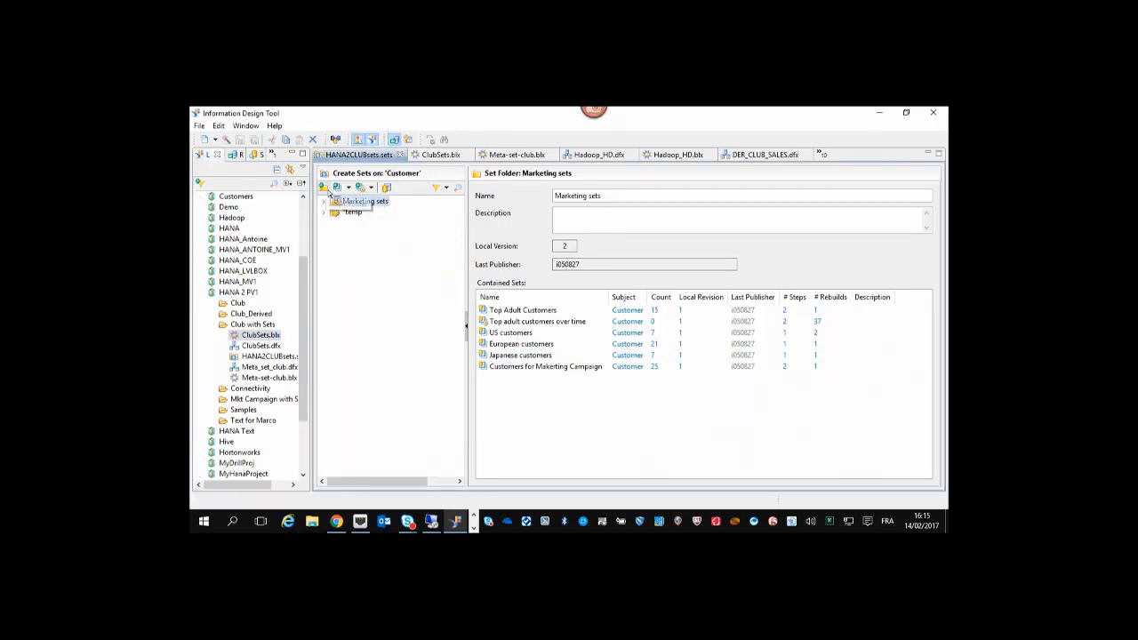
pyautogui.click(323, 187)
pyautogui.press('Return')
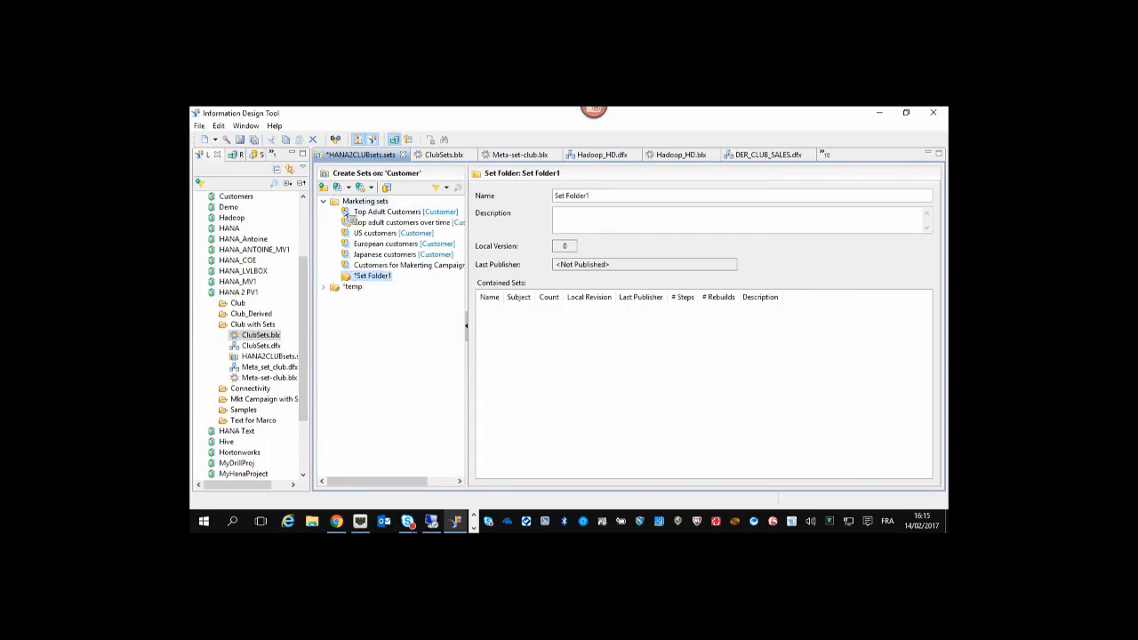
pyautogui.click(325, 204)
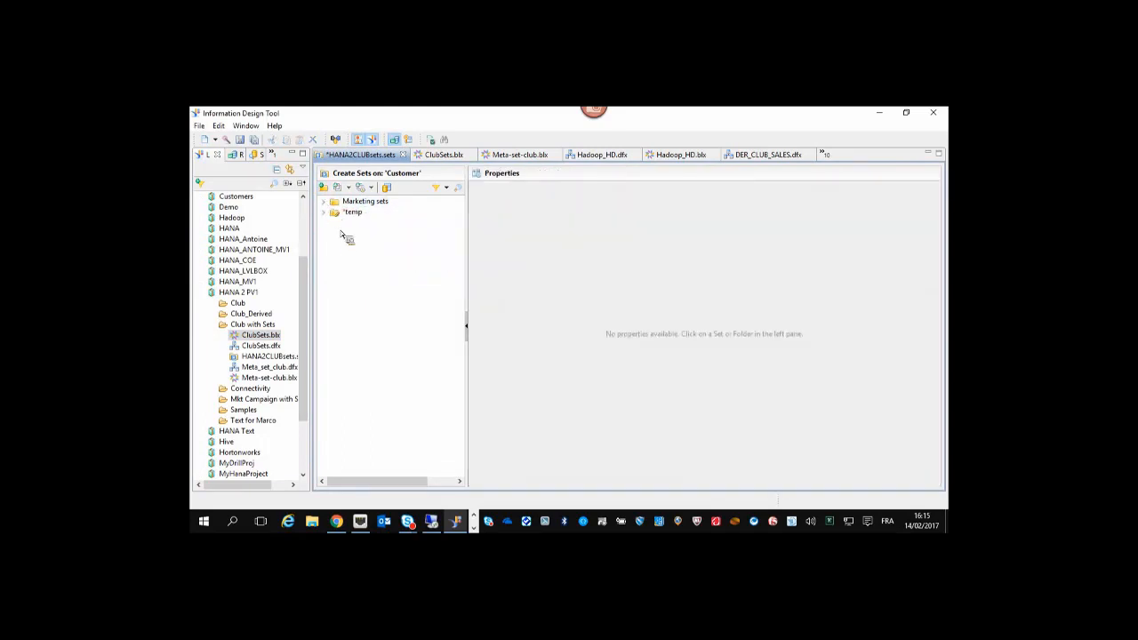
pyautogui.click(328, 187)
pyautogui.click(574, 197)
pyautogui.write('Webinar')
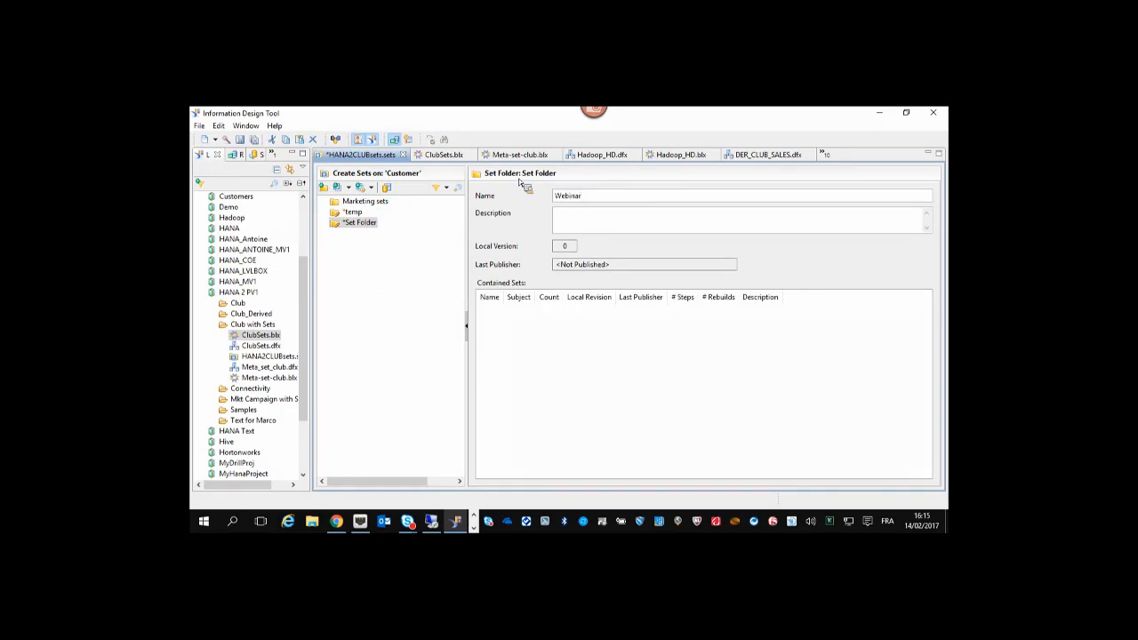
pyautogui.click(591, 219)
pyautogui.rightClick(339, 225)
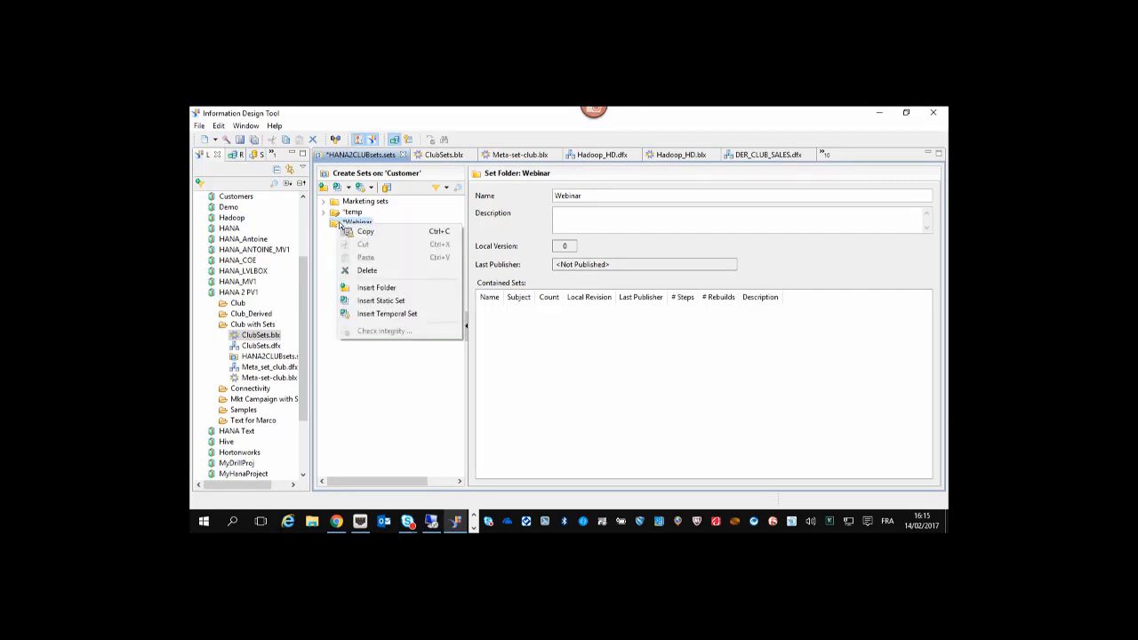
# Create a Customer static set named 'US Customers' in the Webinar folder.
pyautogui.click(354, 190)
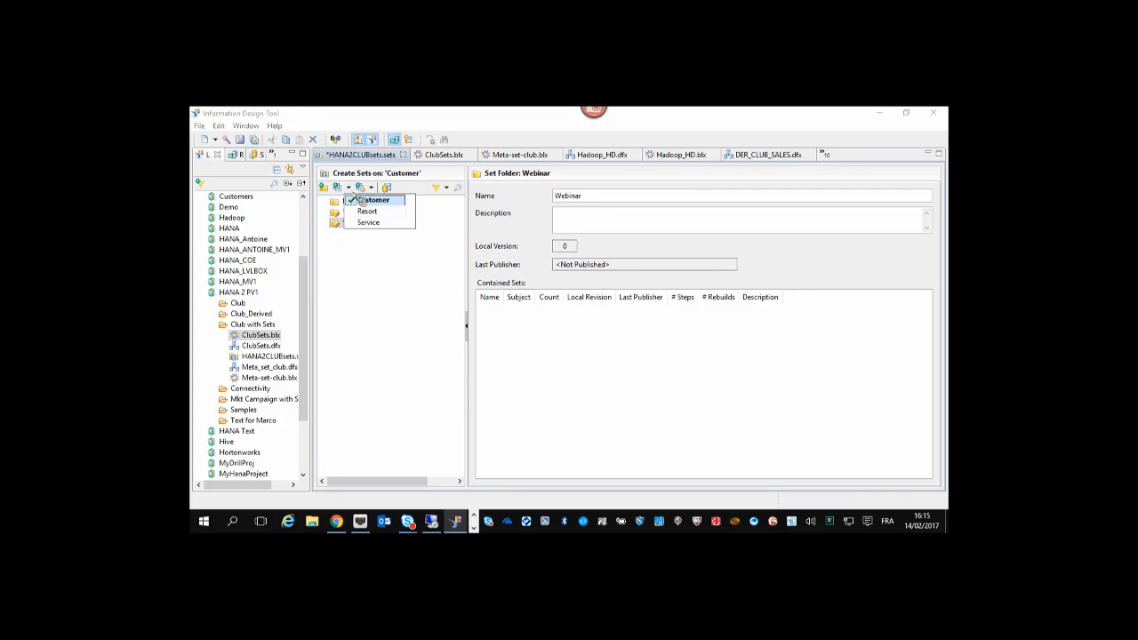
pyautogui.click(374, 202)
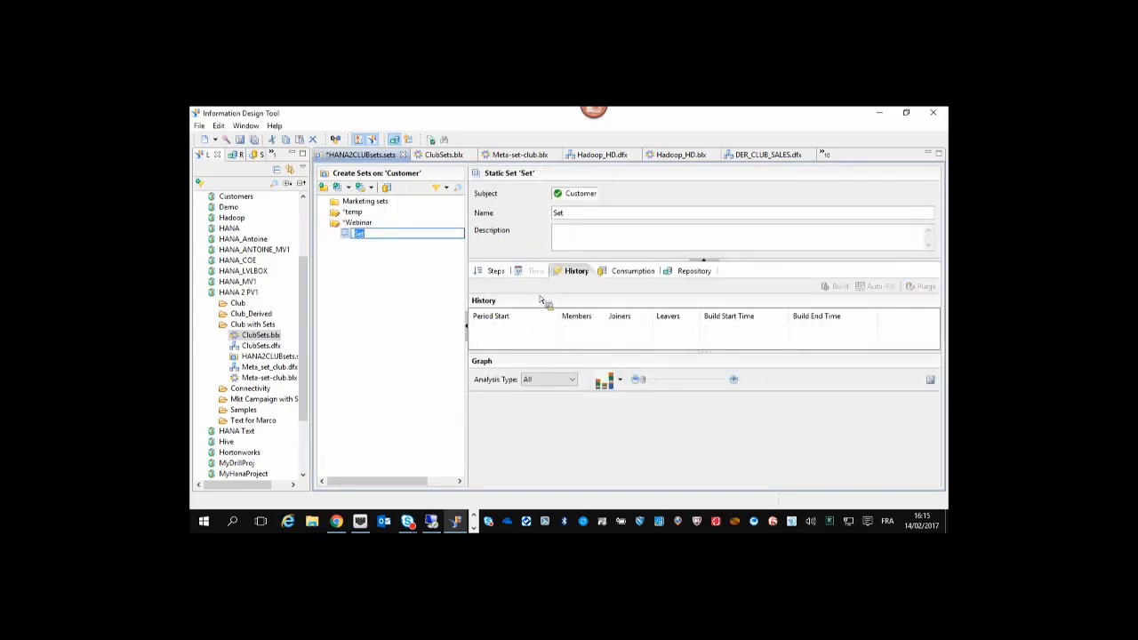
pyautogui.press('Tab')
pyautogui.write('US Customers')
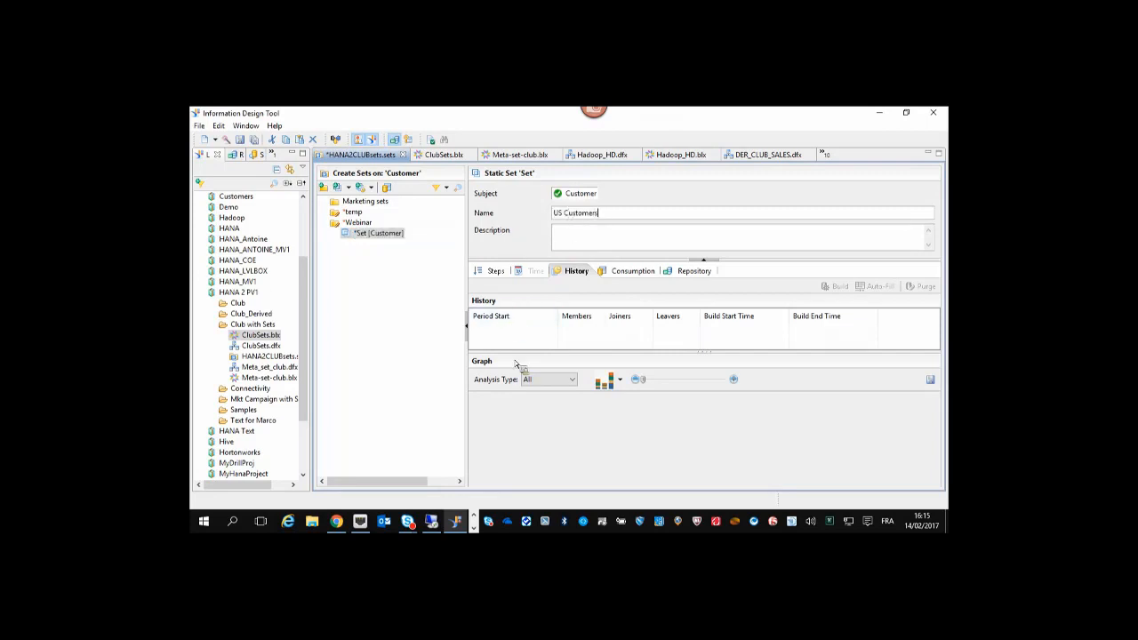
pyautogui.moveTo(515, 352); pyautogui.dragTo(515, 380)
pyautogui.click(495, 271)
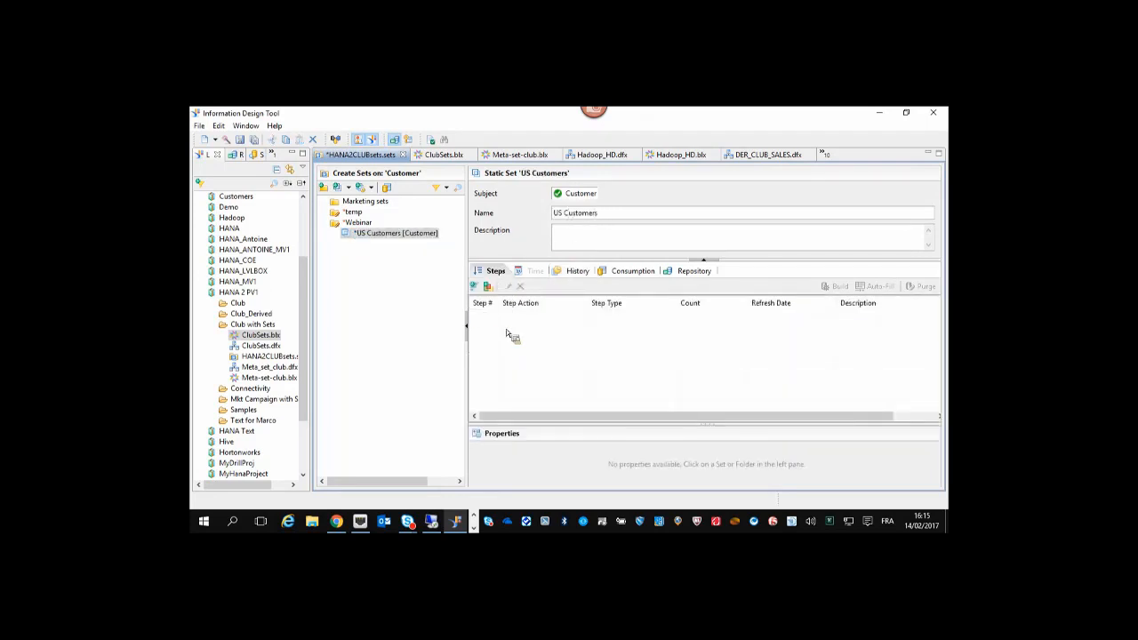
# Add a Visual Data step with Country = US and build the set (7 customers).
pyautogui.click(476, 288)
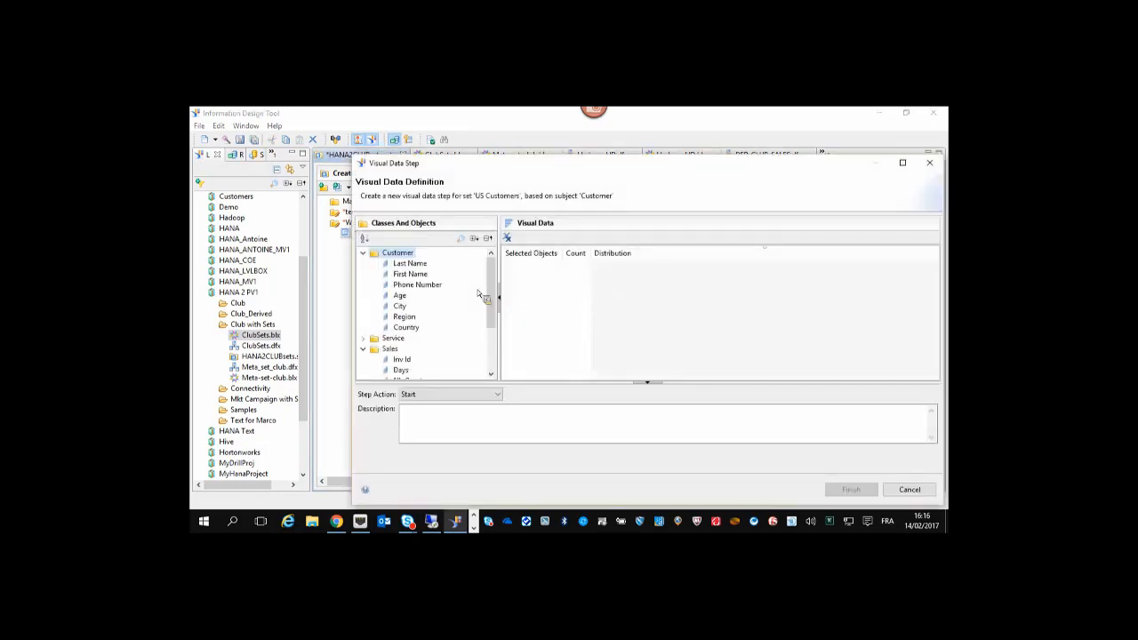
pyautogui.moveTo(492, 293)
pyautogui.mouseDown()
pyautogui.moveTo(496, 342)
pyautogui.moveTo(501, 279)
pyautogui.mouseUp()
pyautogui.moveTo(492, 334); pyautogui.dragTo(490, 292)
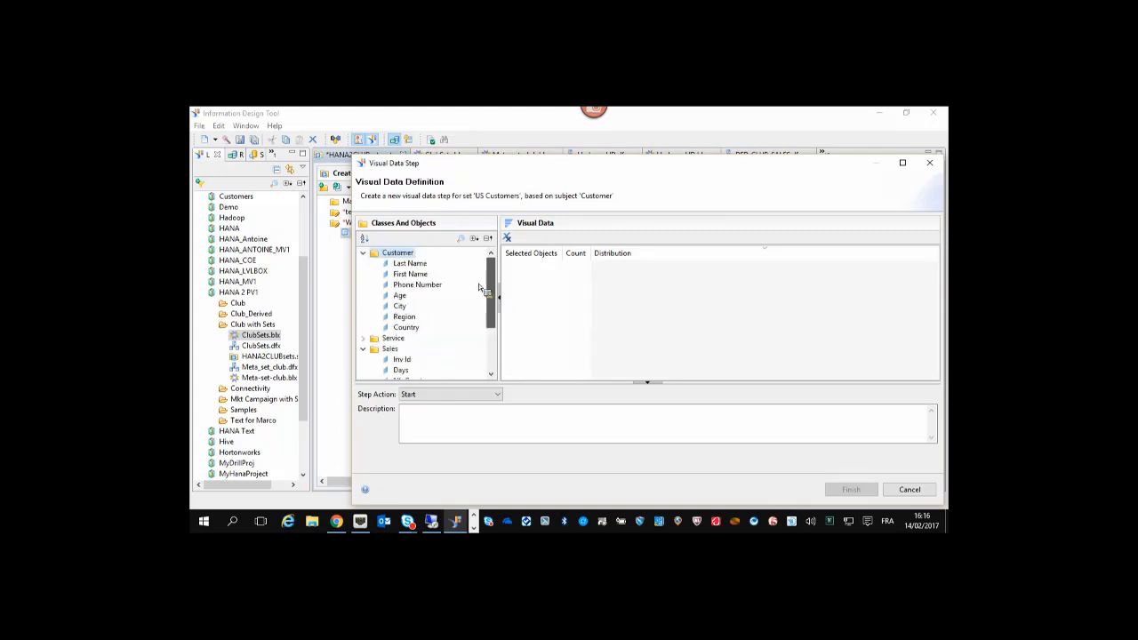
pyautogui.doubleClick(418, 329)
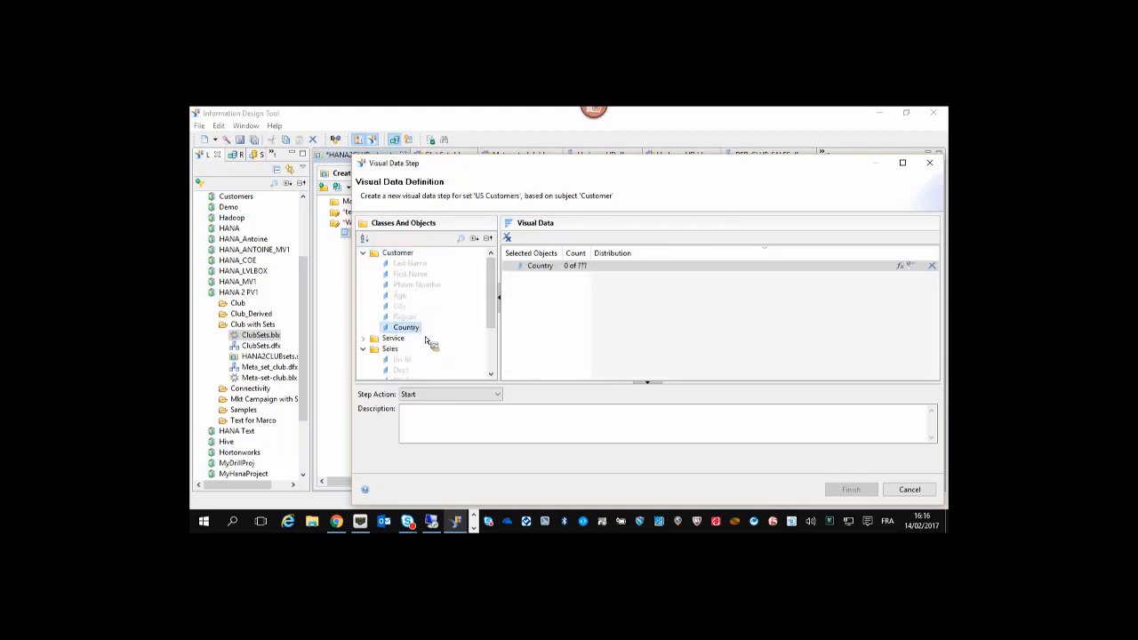
pyautogui.click(510, 268)
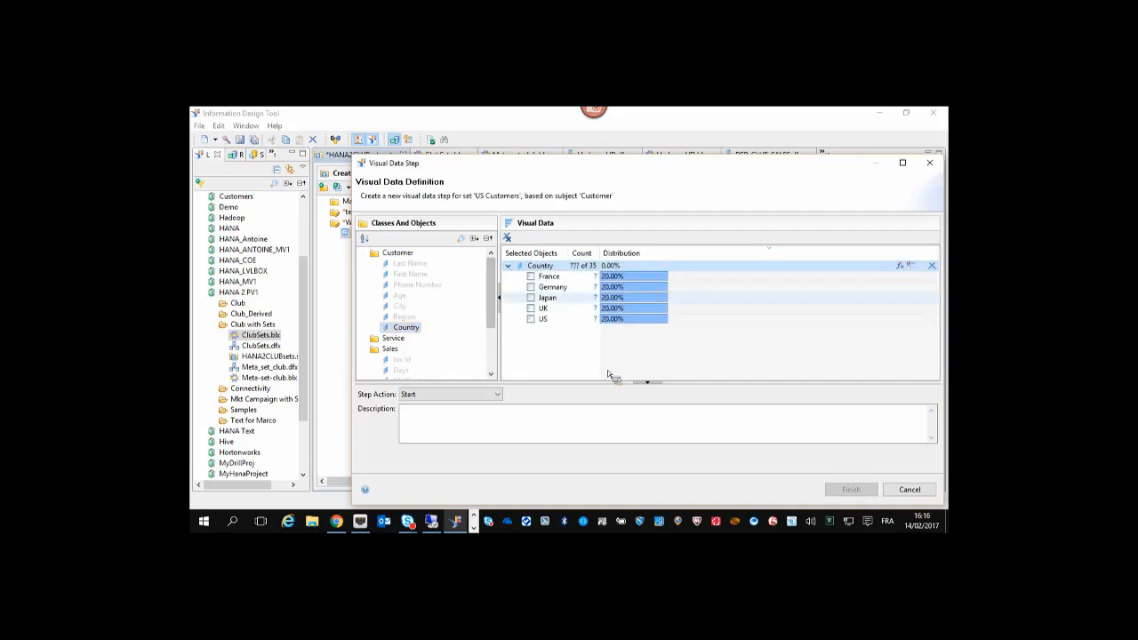
pyautogui.click(532, 319)
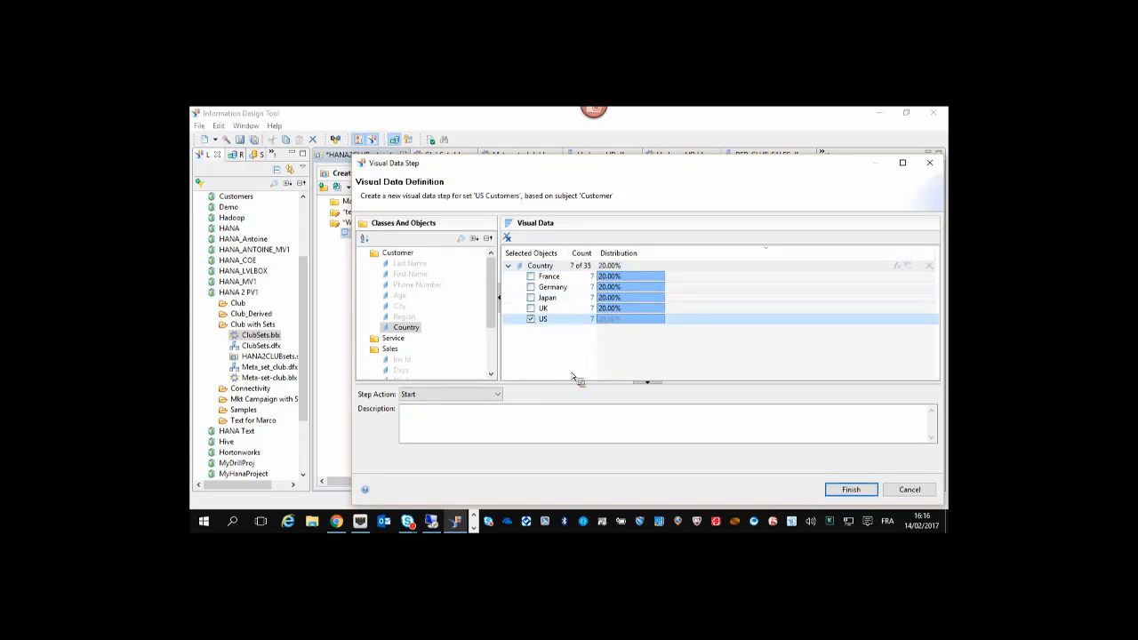
pyautogui.click(860, 491)
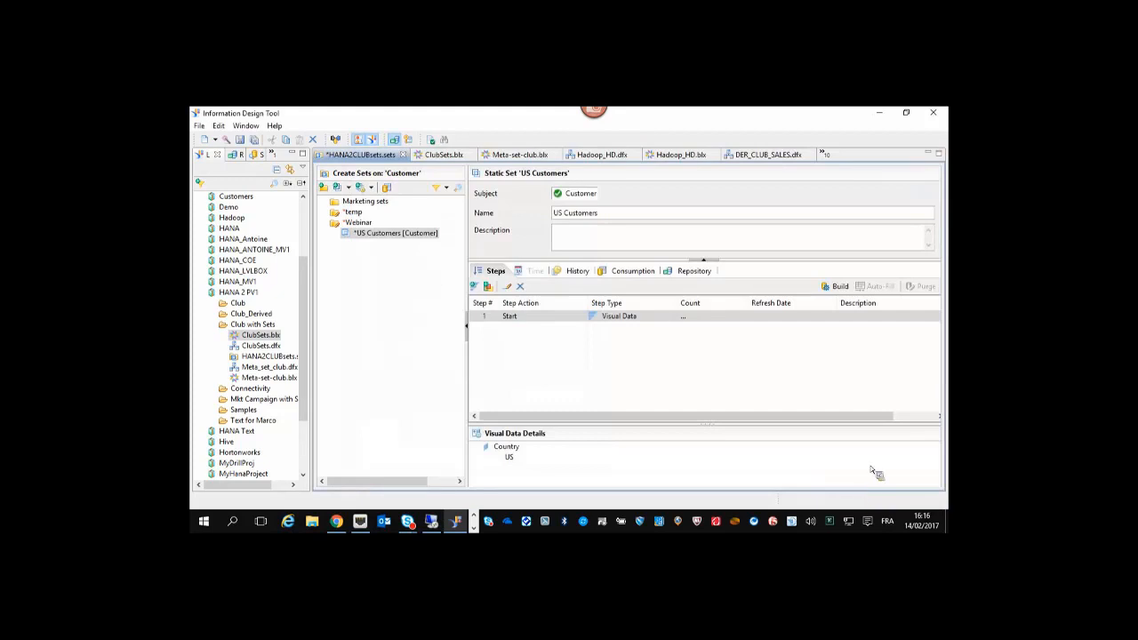
pyautogui.click(841, 288)
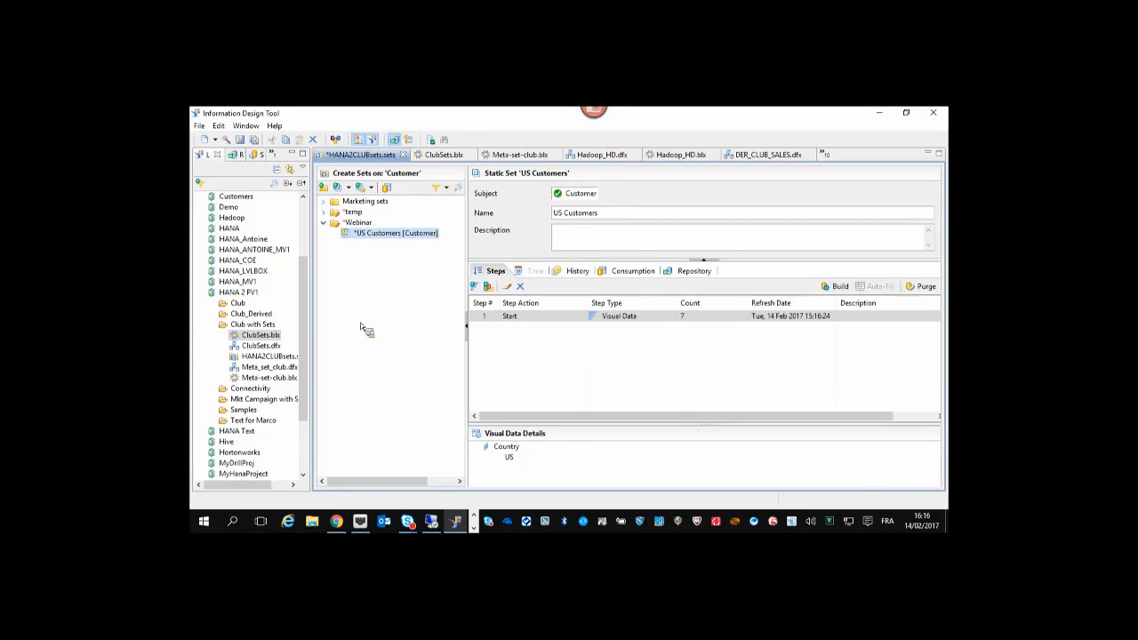
# Insert a static set in Webinar named 'EU Customers'.
pyautogui.rightClick(360, 223)
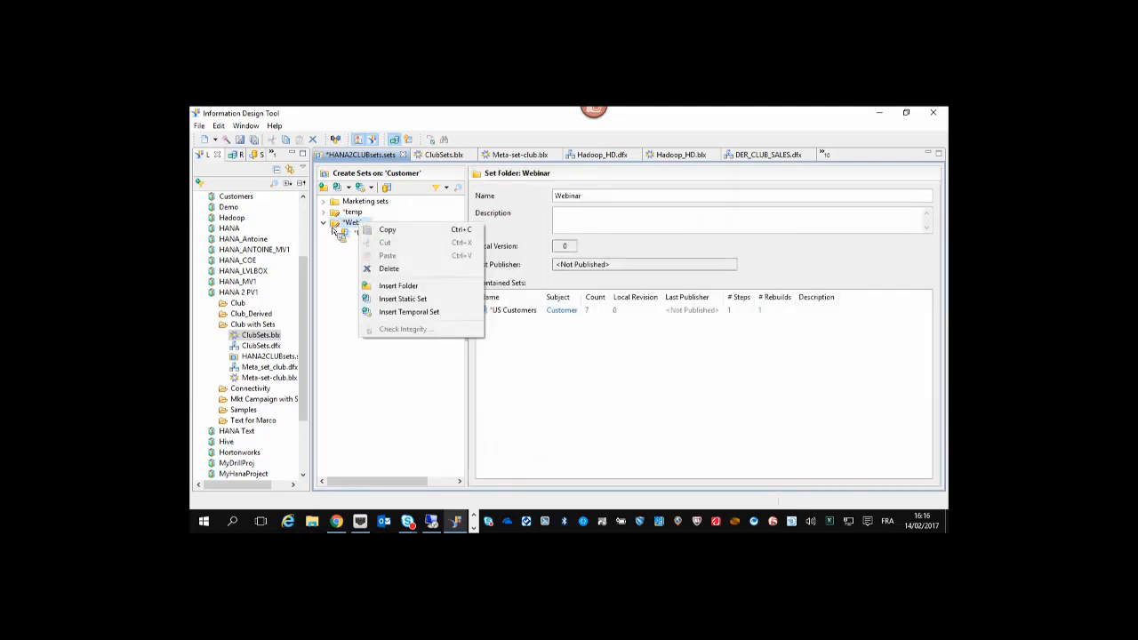
pyautogui.click(417, 299)
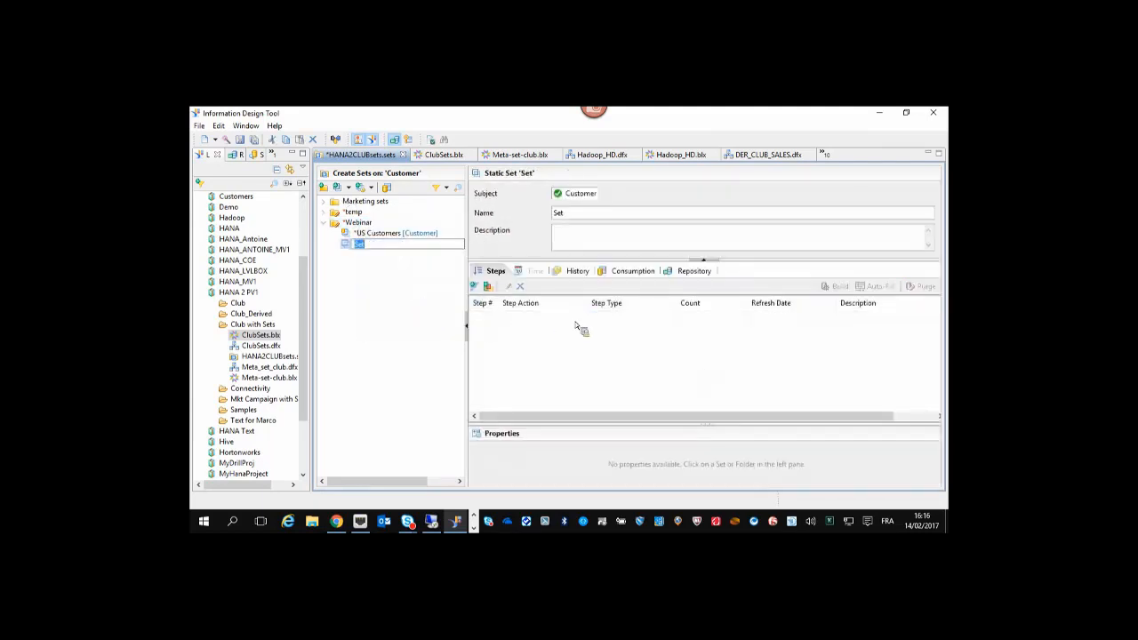
pyautogui.moveTo(587, 214); pyautogui.dragTo(479, 193)
pyautogui.write('EU Customers')
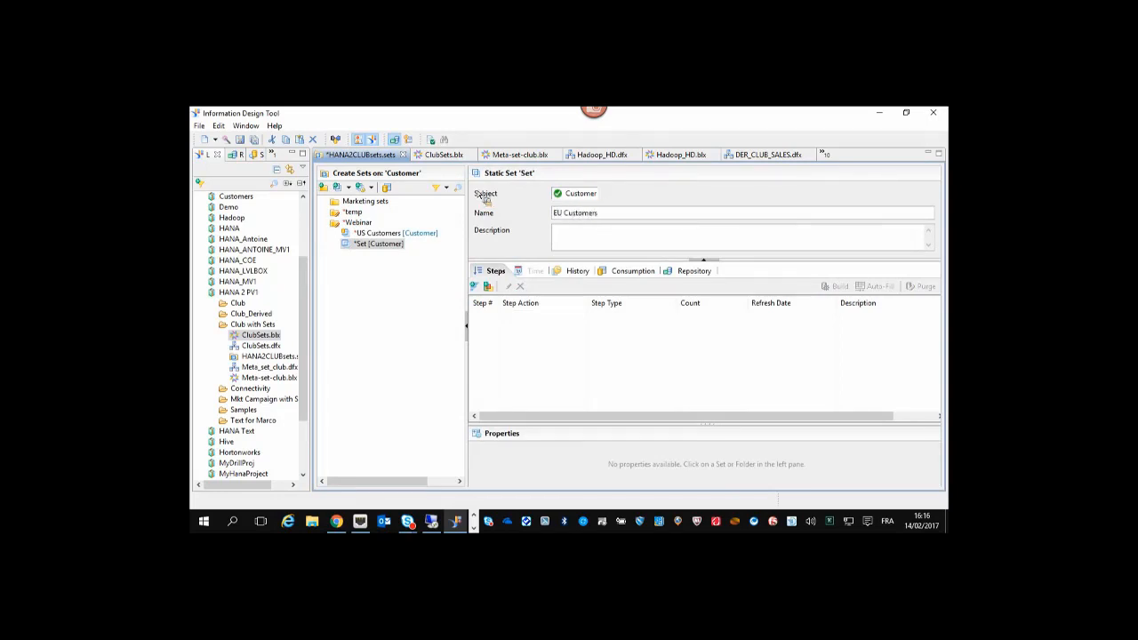
# Define it with a Visual Data step on Country France, Germany and UK.
pyautogui.click(474, 285)
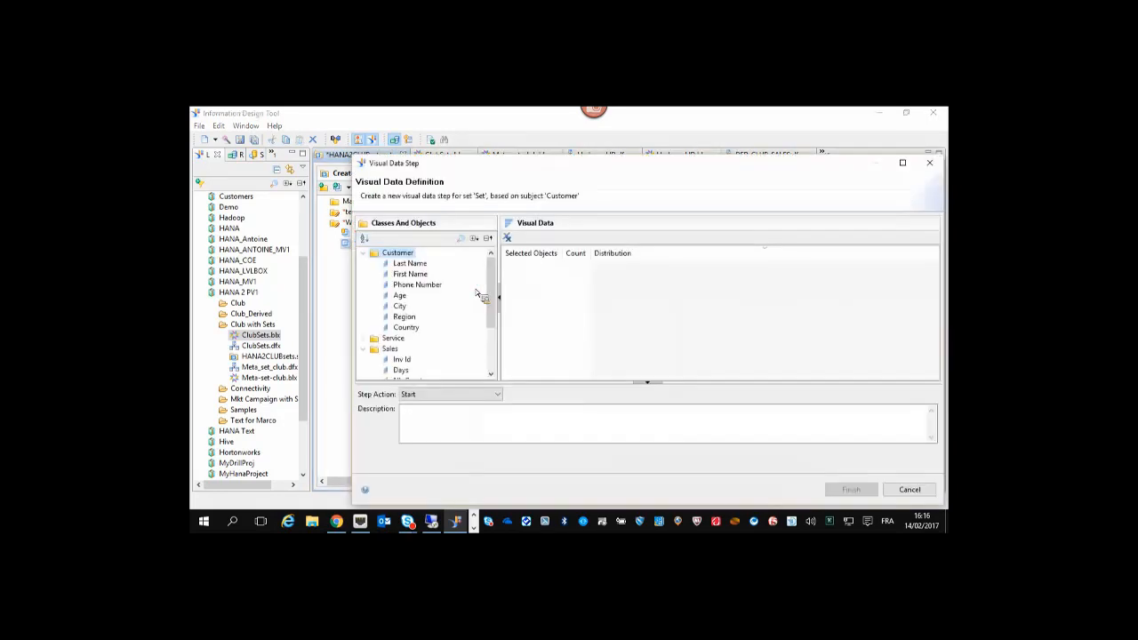
pyautogui.doubleClick(406, 327)
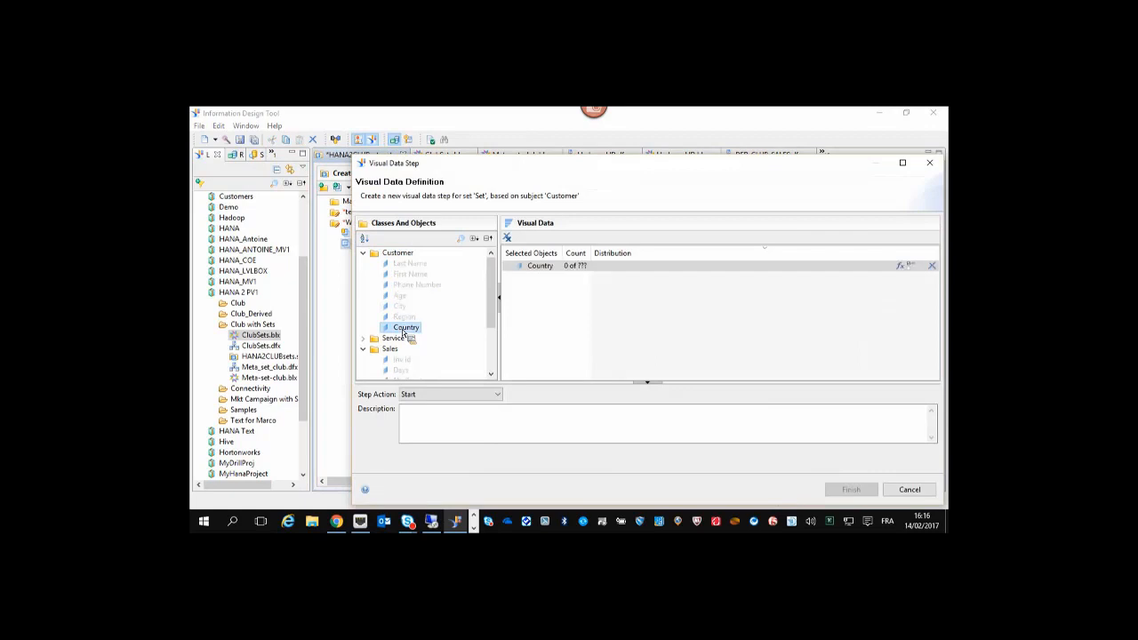
pyautogui.click(531, 277)
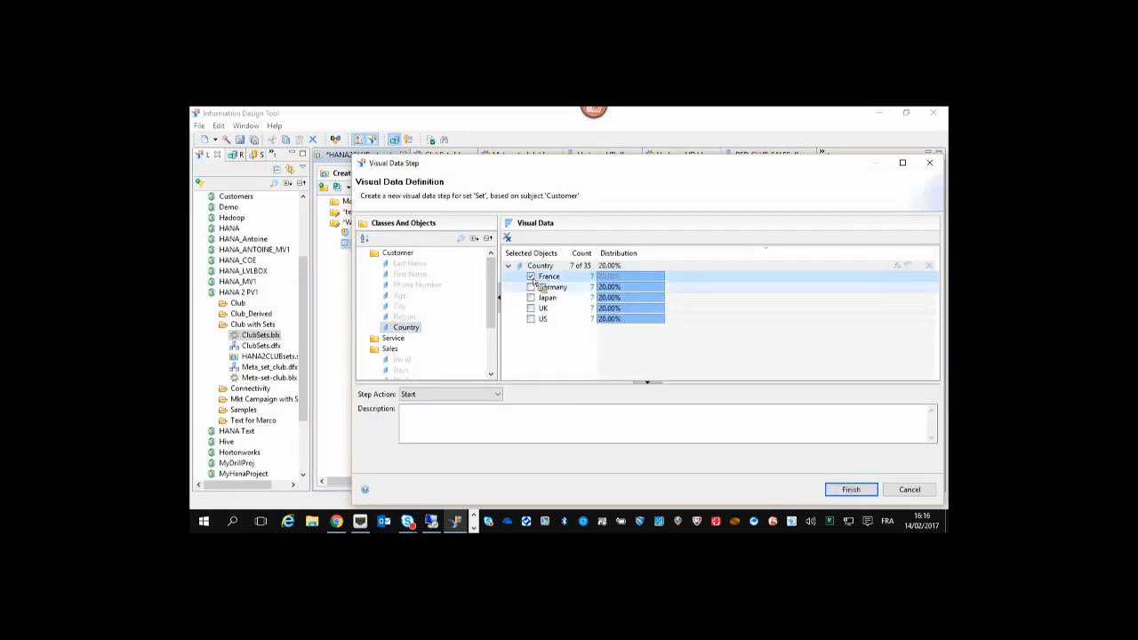
pyautogui.click(530, 287)
pyautogui.click(531, 308)
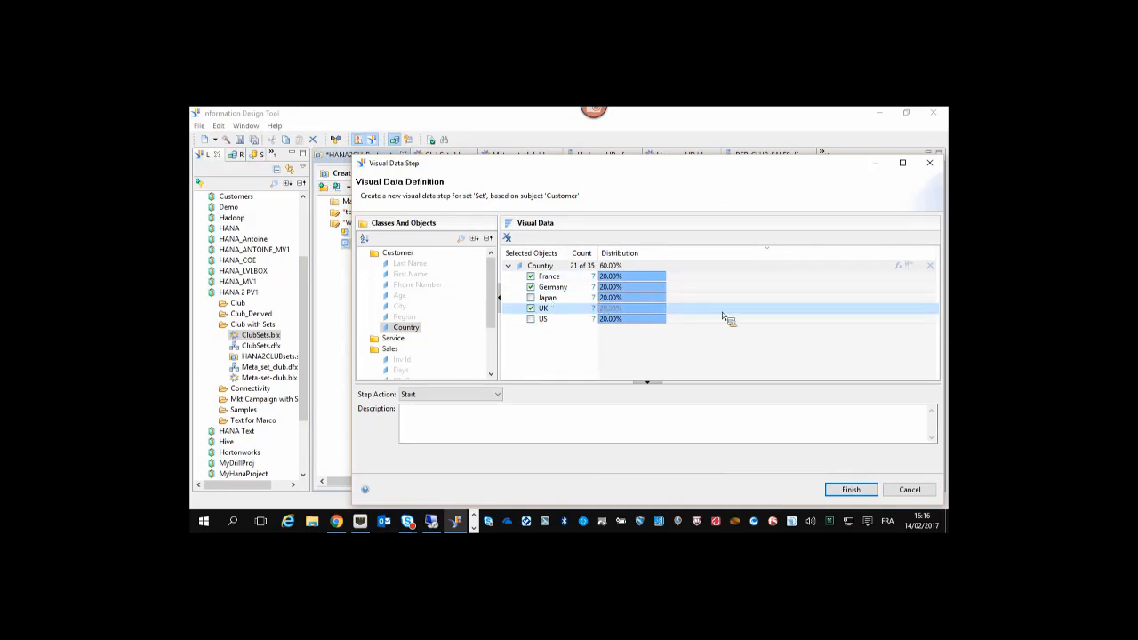
pyautogui.click(867, 490)
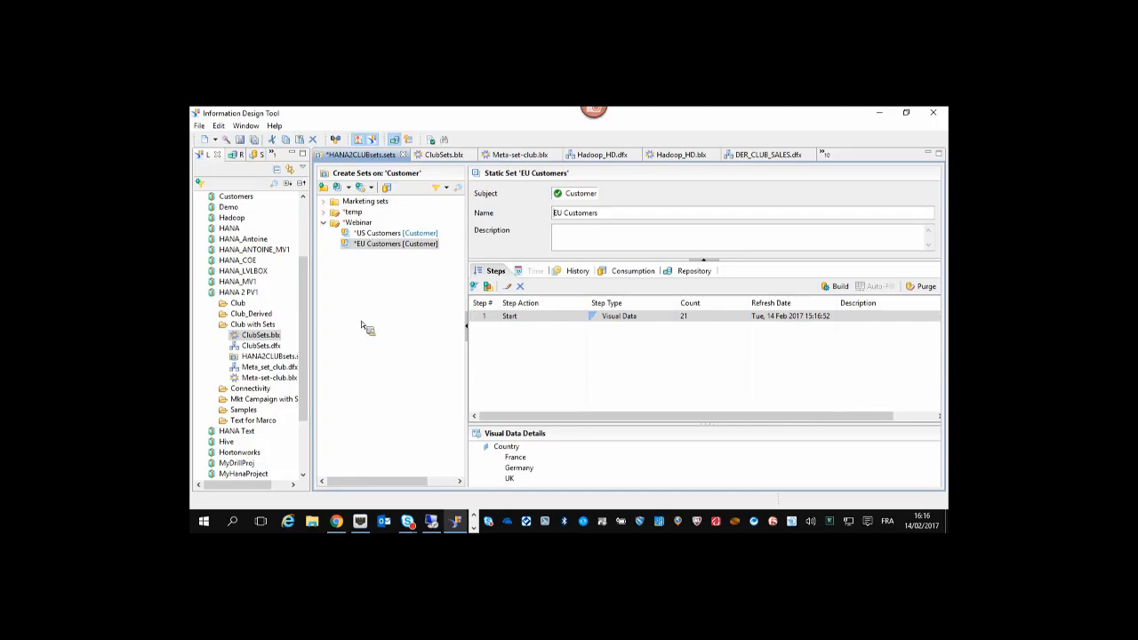
# Create a new Customer set in the Webinar folder named Top adult customers.
pyautogui.rightClick(367, 223)
pyautogui.click(349, 272)
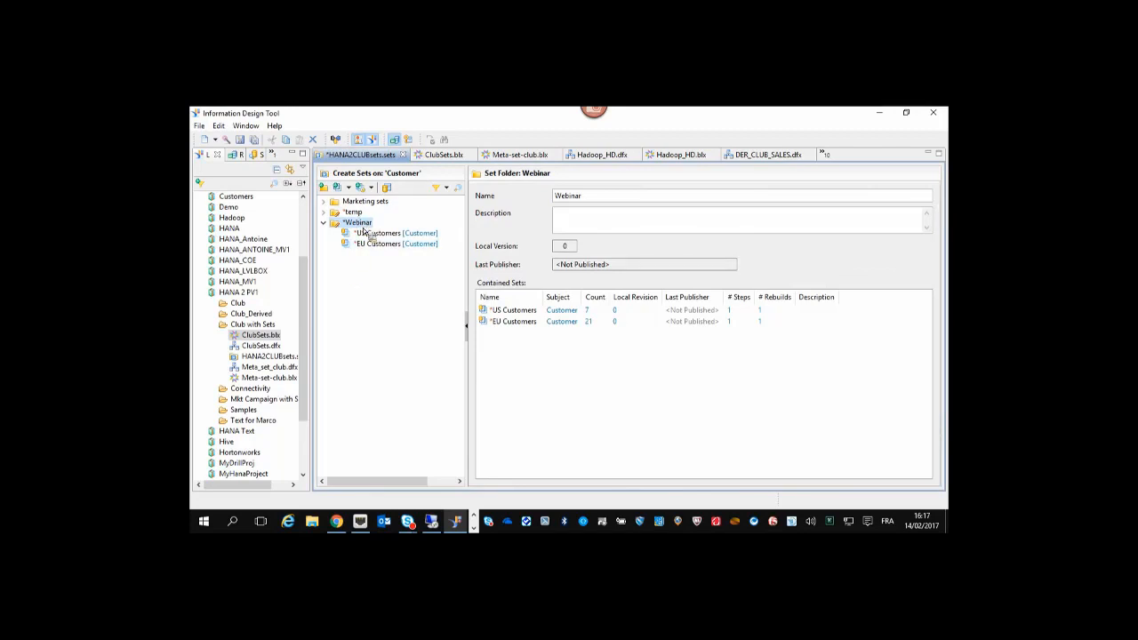
pyautogui.click(359, 188)
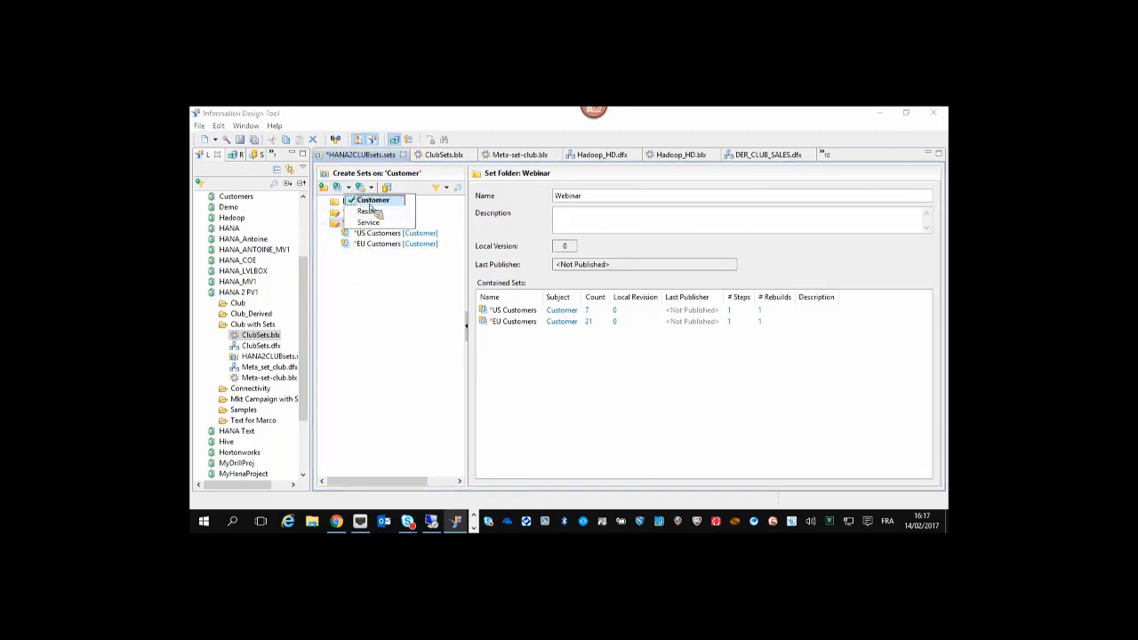
pyautogui.click(370, 202)
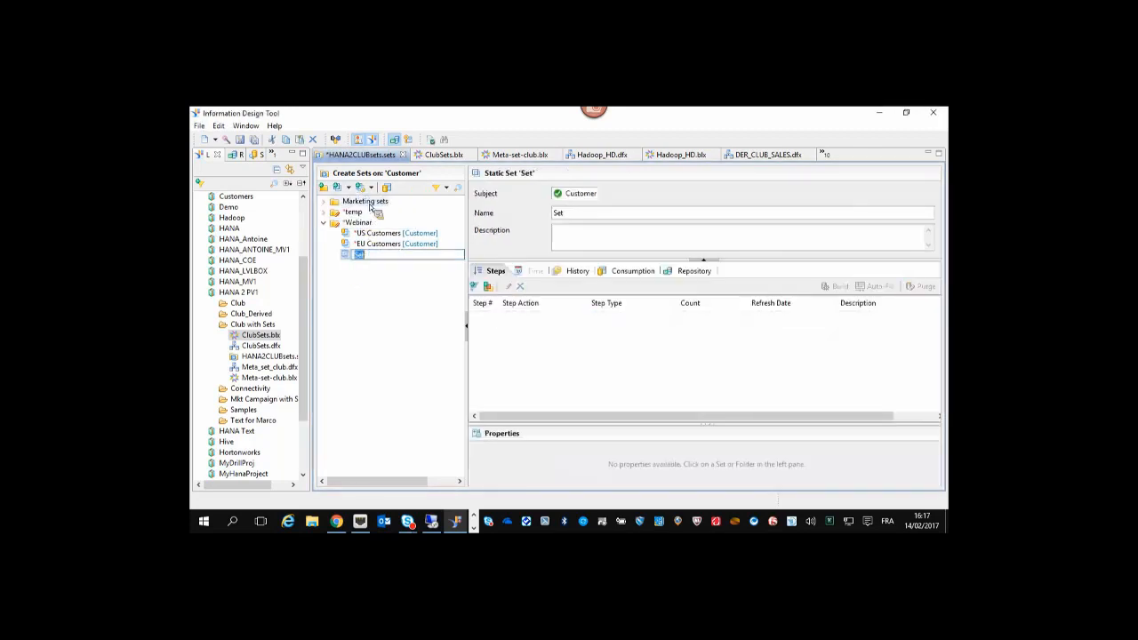
pyautogui.click(587, 214)
pyautogui.write('Top ac')
pyautogui.write('ult customers')
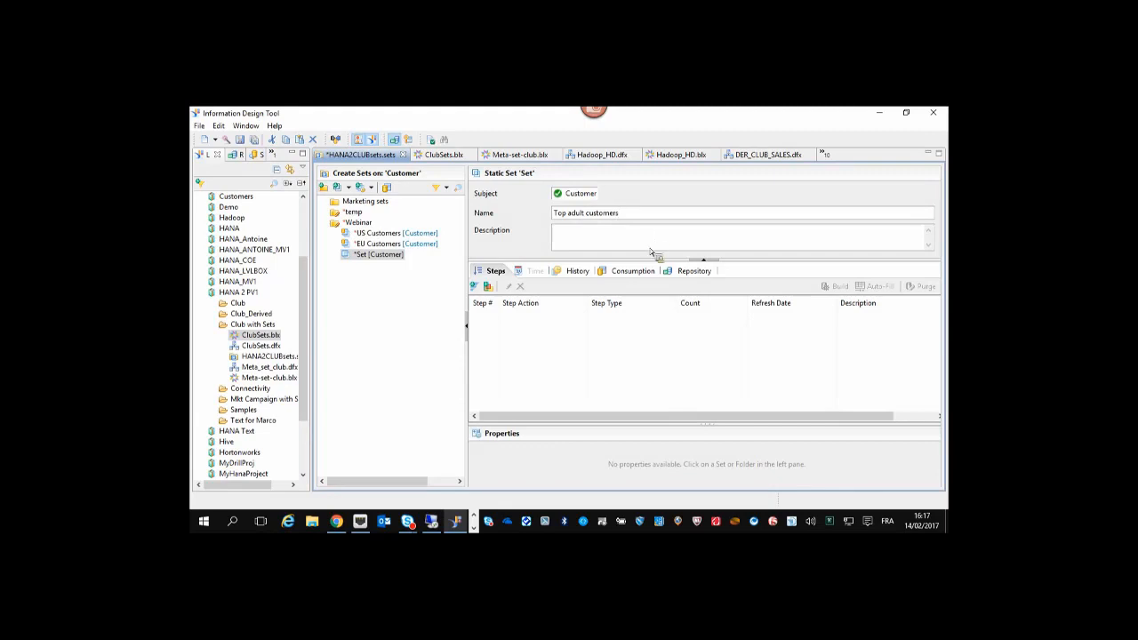
pyautogui.press('Return')
# Add a Visual Data step on Age with condition greater than 18, keeping the Yes group.
pyautogui.click(474, 286)
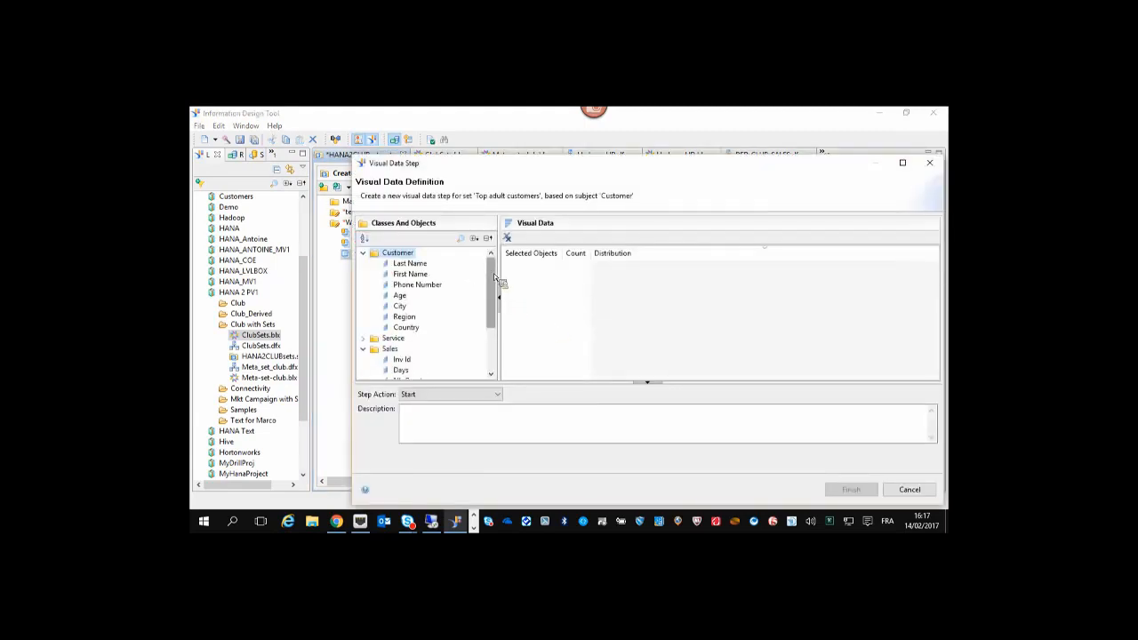
pyautogui.doubleClick(402, 297)
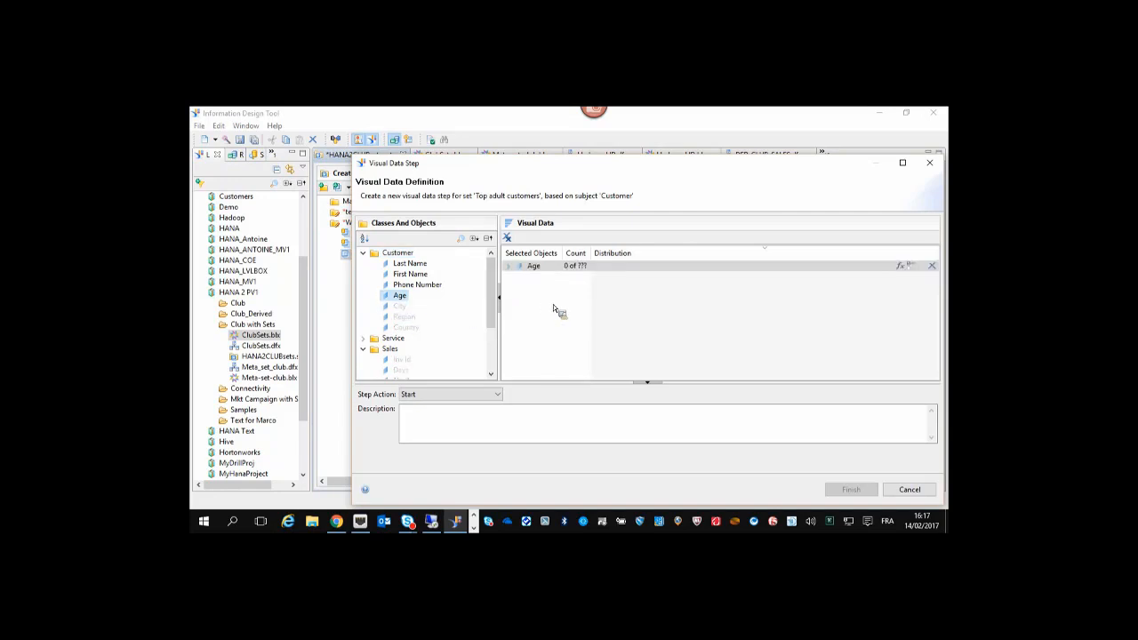
pyautogui.click(508, 267)
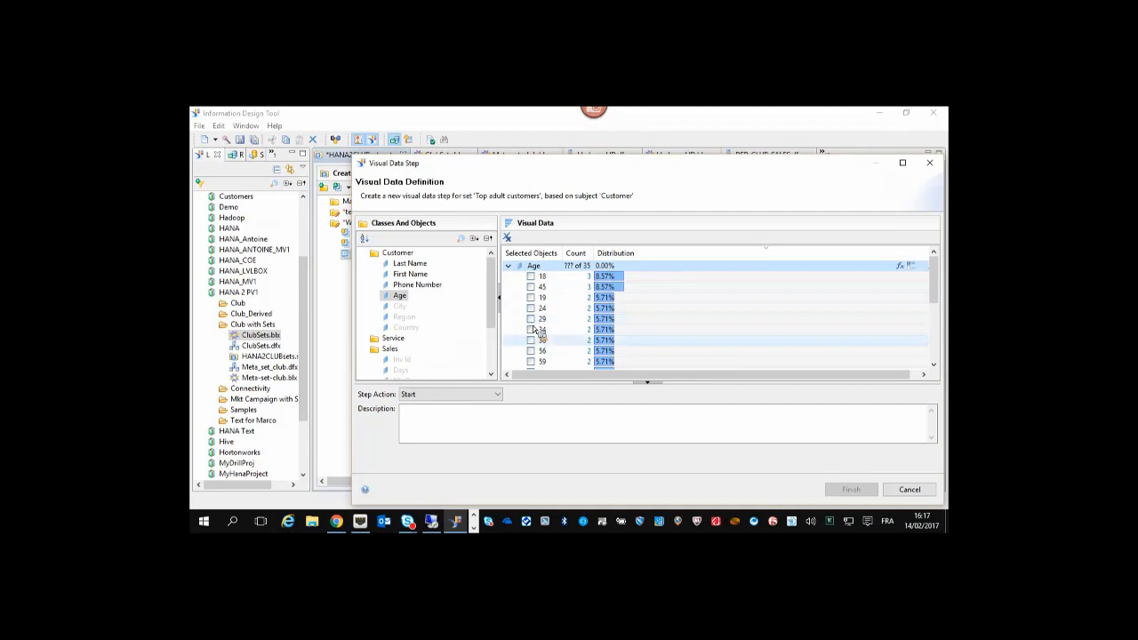
pyautogui.click(509, 267)
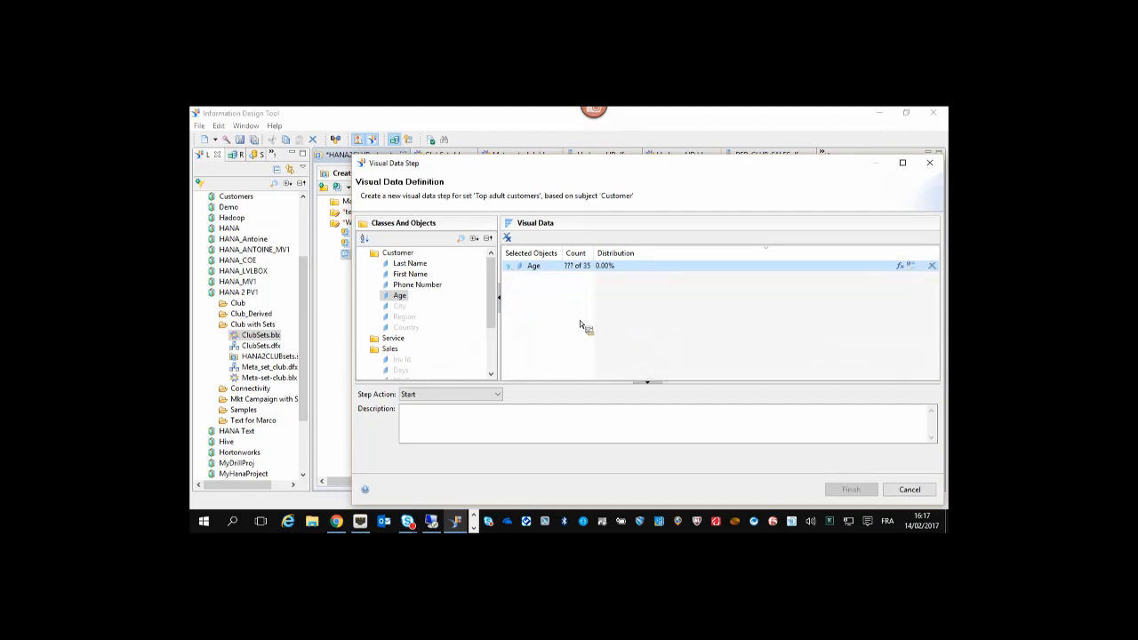
pyautogui.click(909, 266)
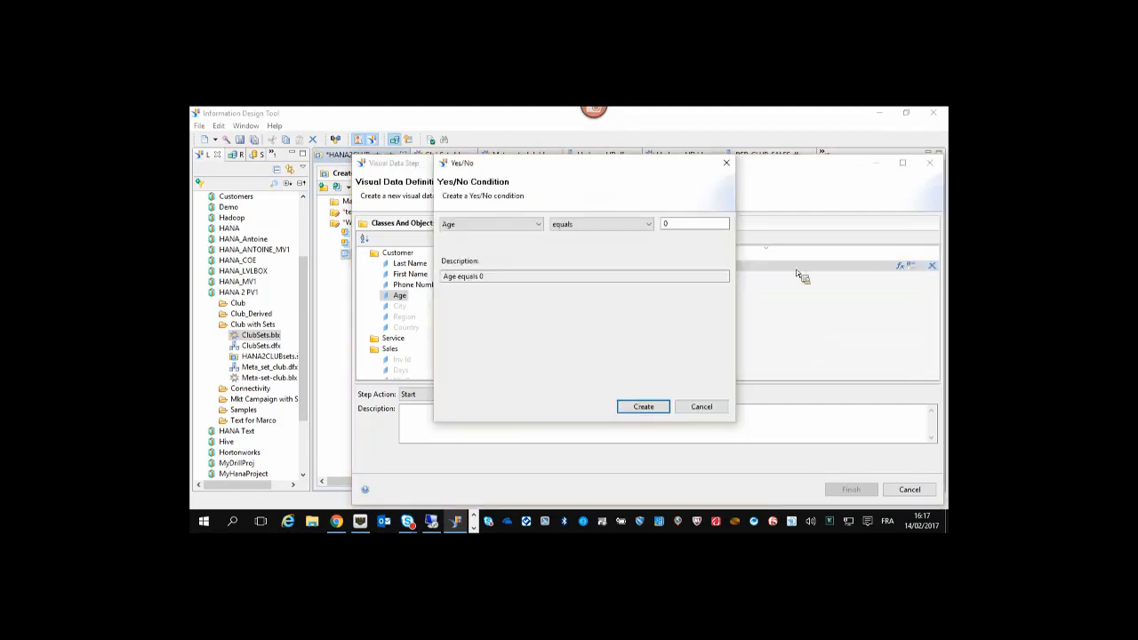
pyautogui.click(621, 226)
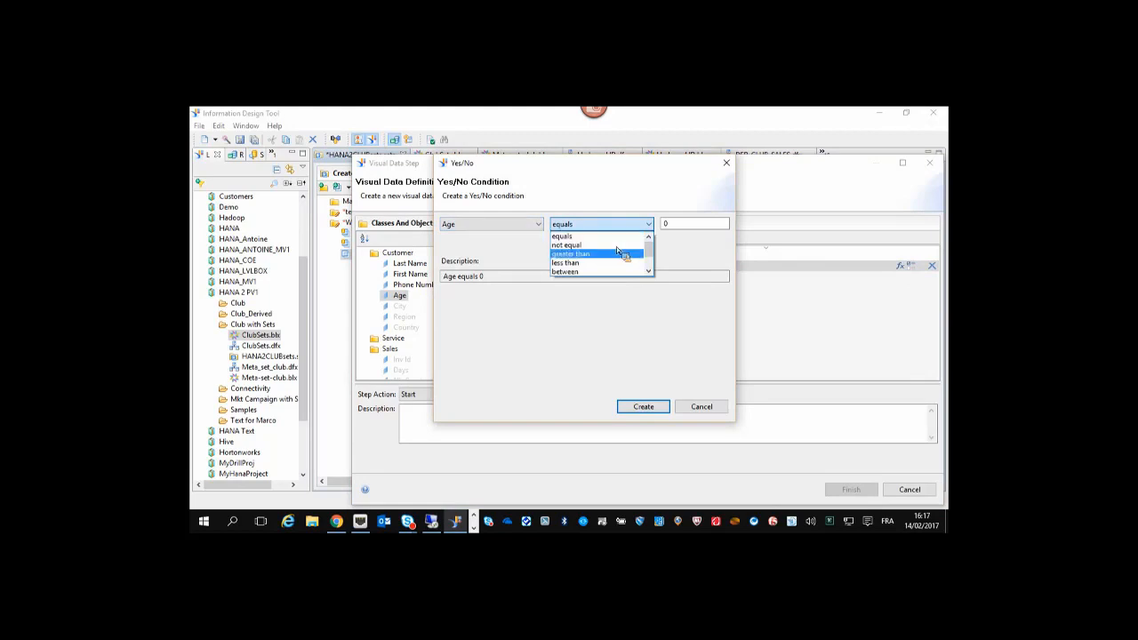
pyautogui.click(617, 246)
pyautogui.click(703, 230)
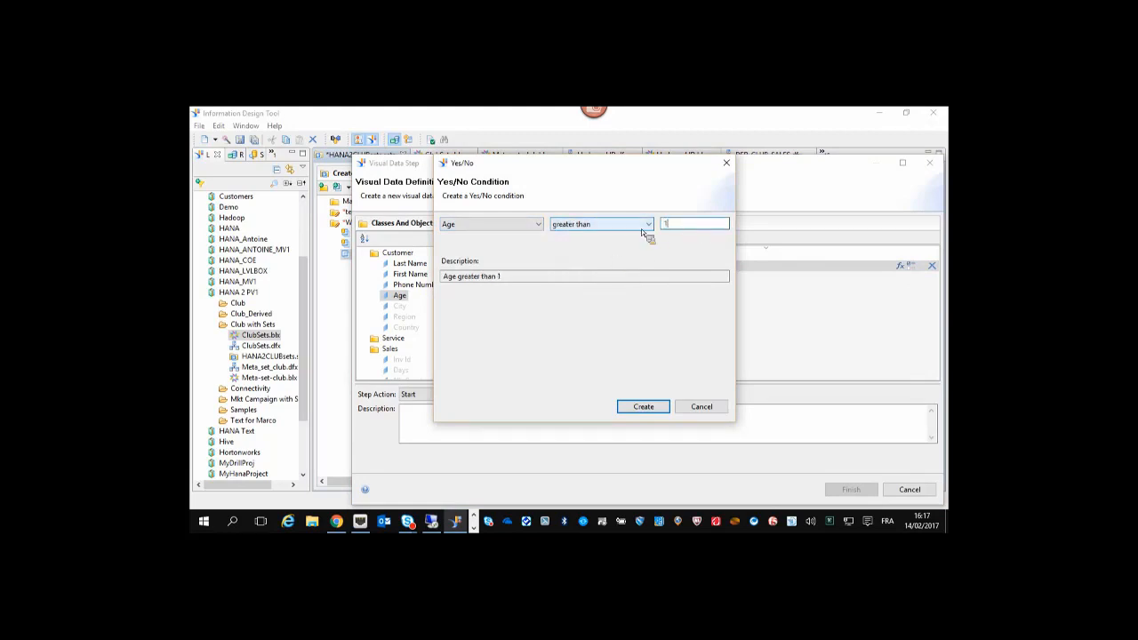
pyautogui.click(658, 408)
pyautogui.click(507, 266)
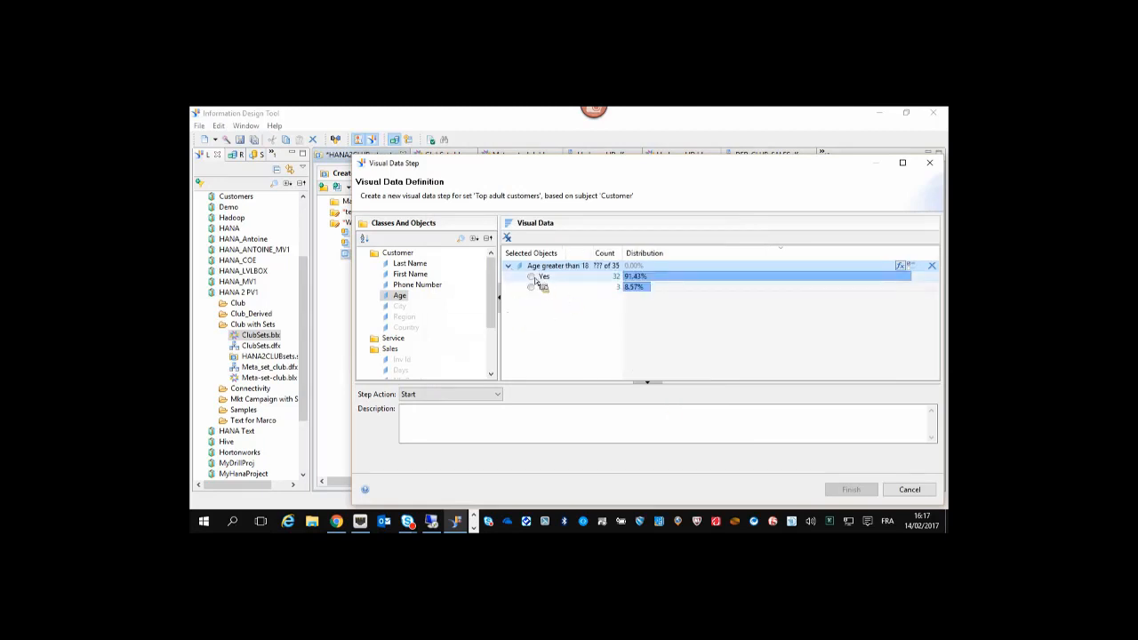
pyautogui.click(532, 278)
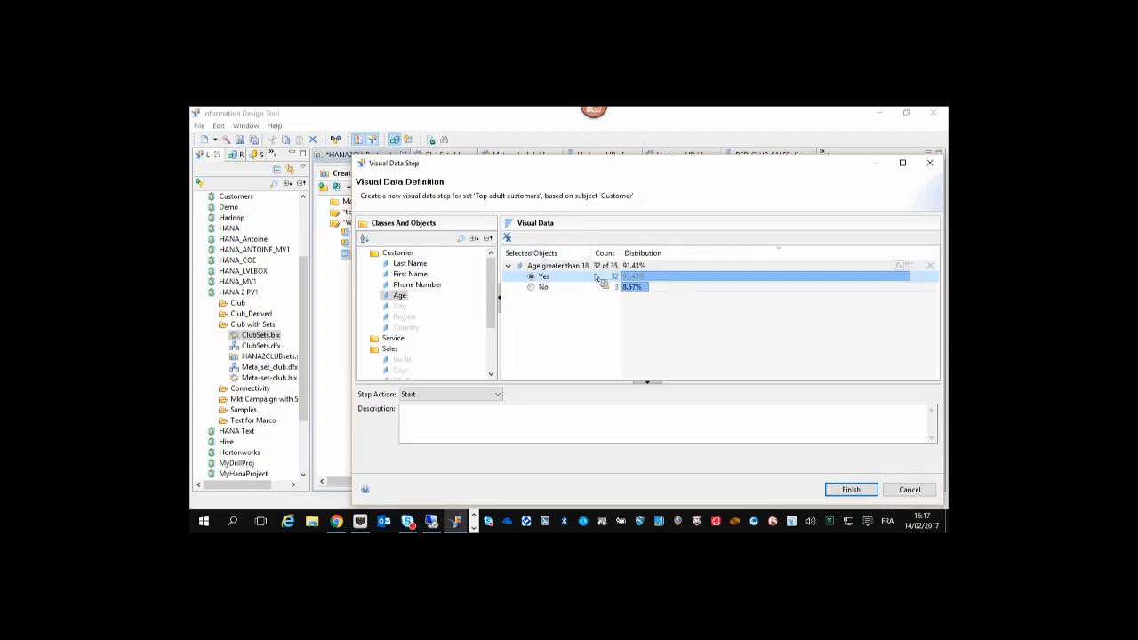
pyautogui.moveTo(545, 294); pyautogui.dragTo(627, 296)
pyautogui.click(851, 489)
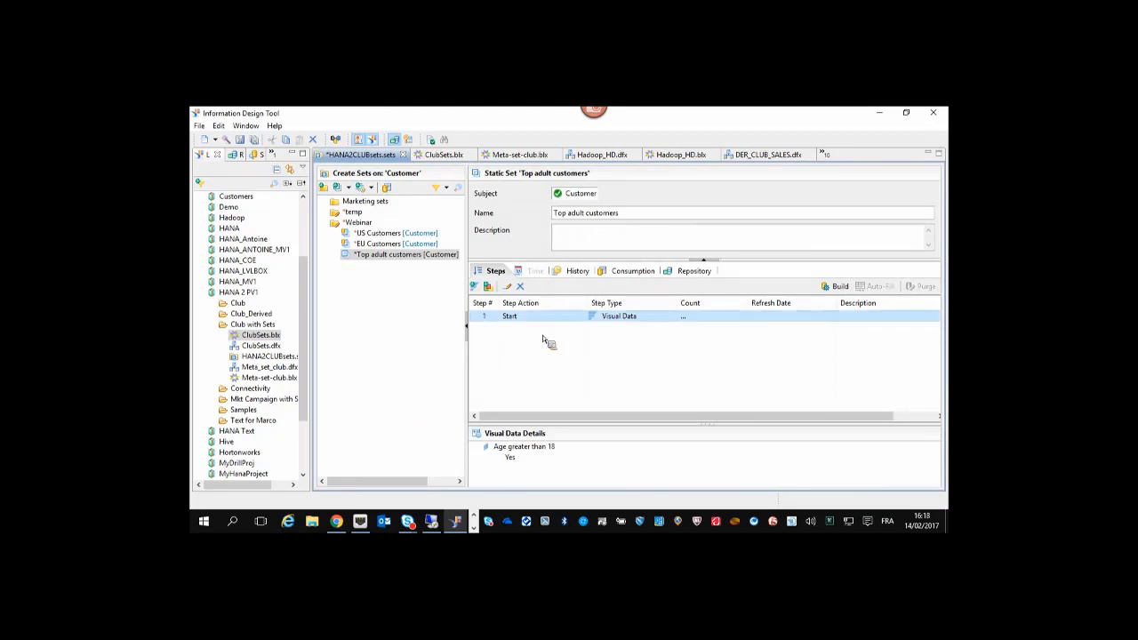
# Add a data step on Days with a Yes/No condition greater than 5, selecting Yes.
pyautogui.click(475, 285)
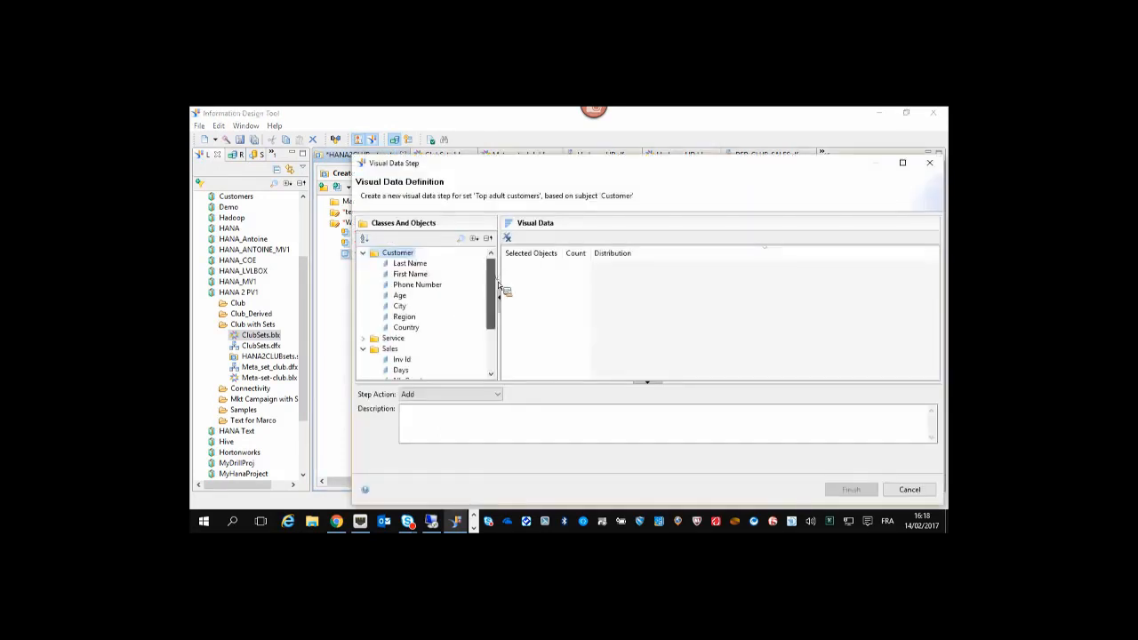
pyautogui.scroll(-2, 491, 285)
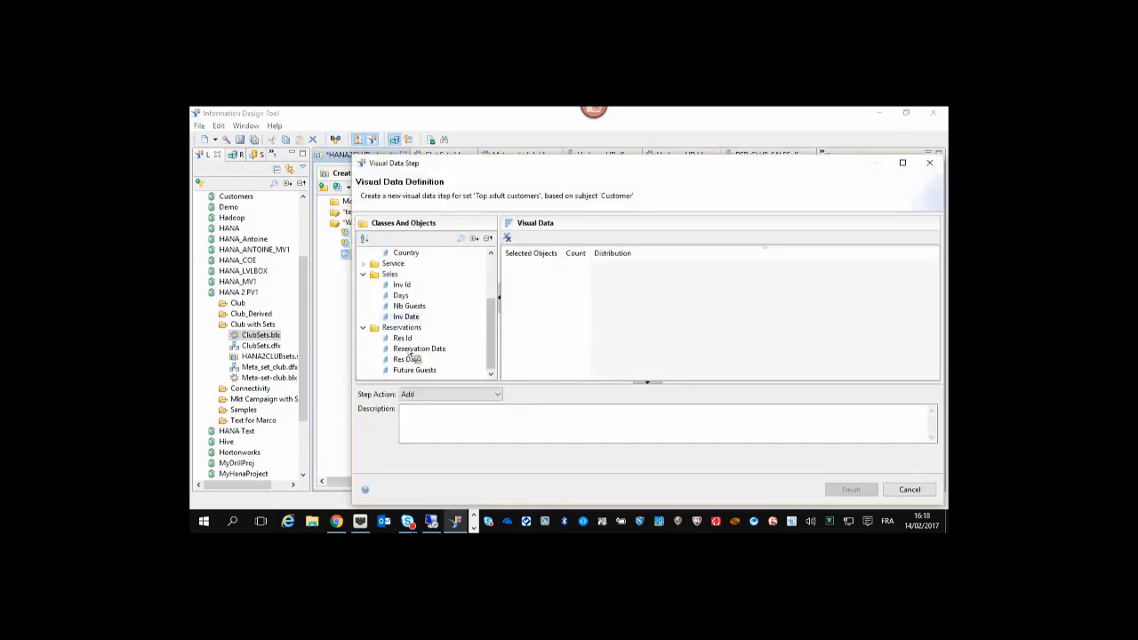
pyautogui.doubleClick(401, 297)
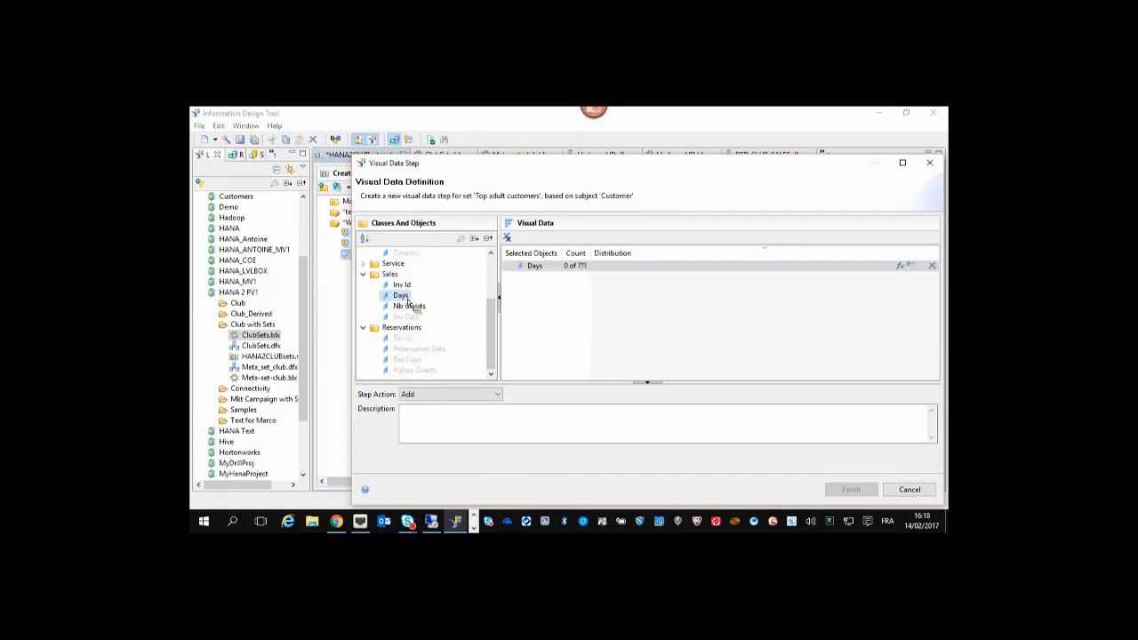
pyautogui.click(900, 266)
pyautogui.click(612, 225)
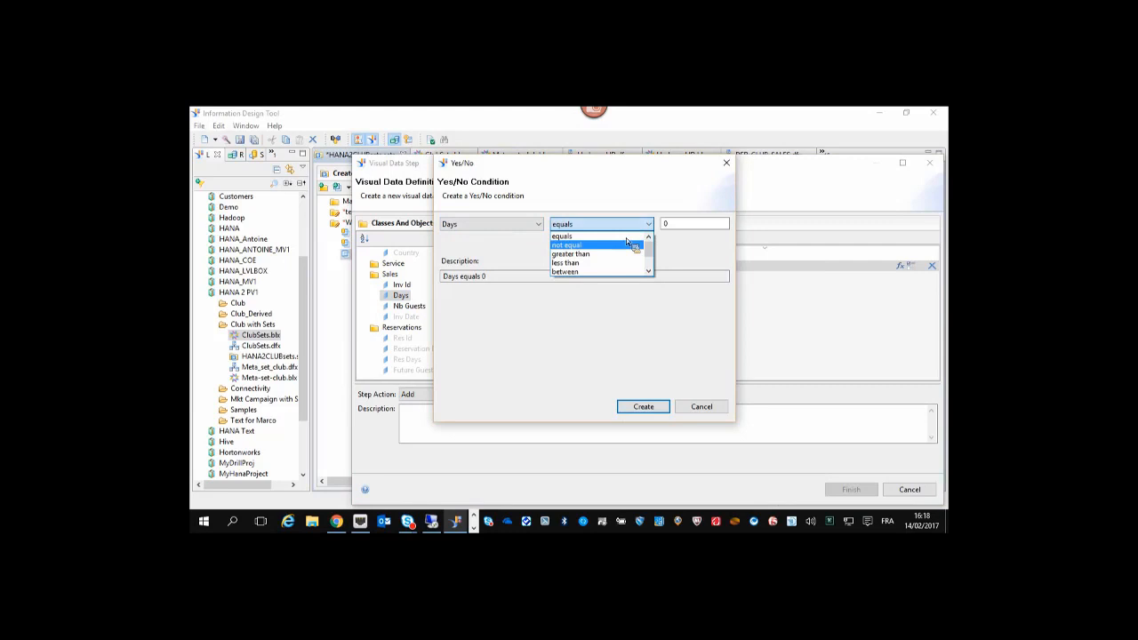
pyautogui.click(628, 254)
pyautogui.press('Tab')
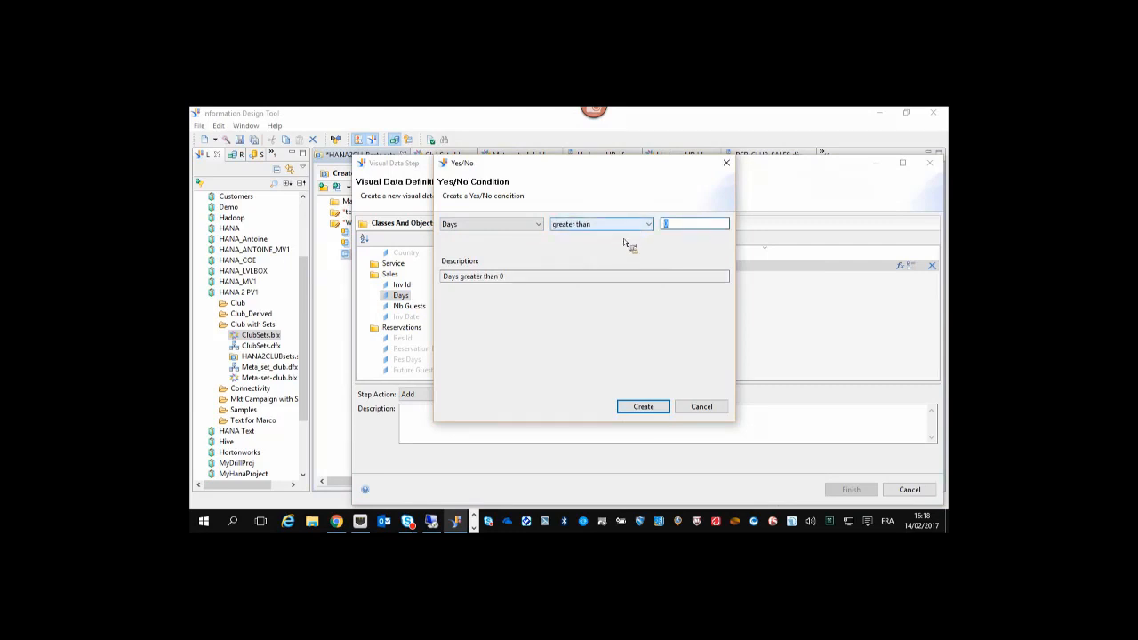
pyautogui.click(643, 407)
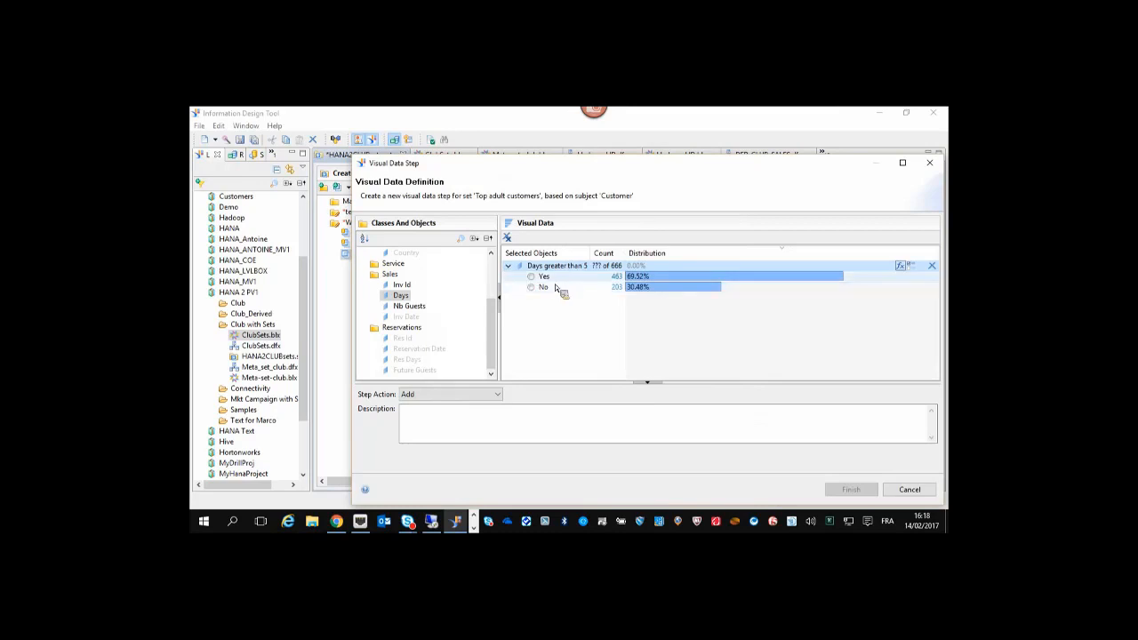
pyautogui.click(531, 277)
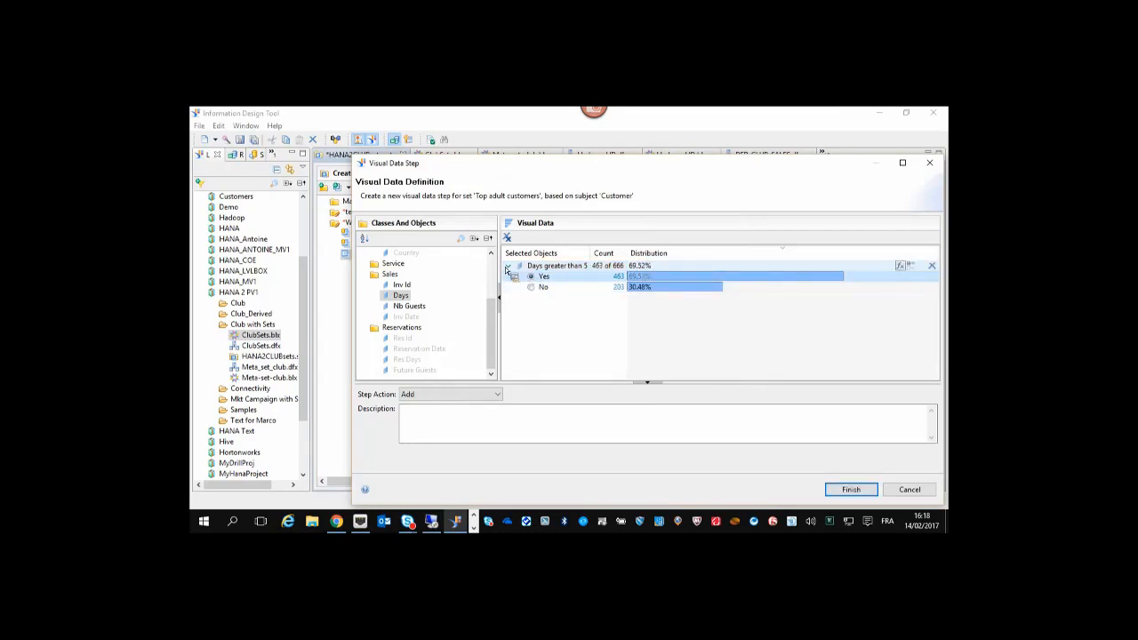
pyautogui.click(507, 267)
# Set the step action to Keep and finish the Days step.
pyautogui.click(500, 395)
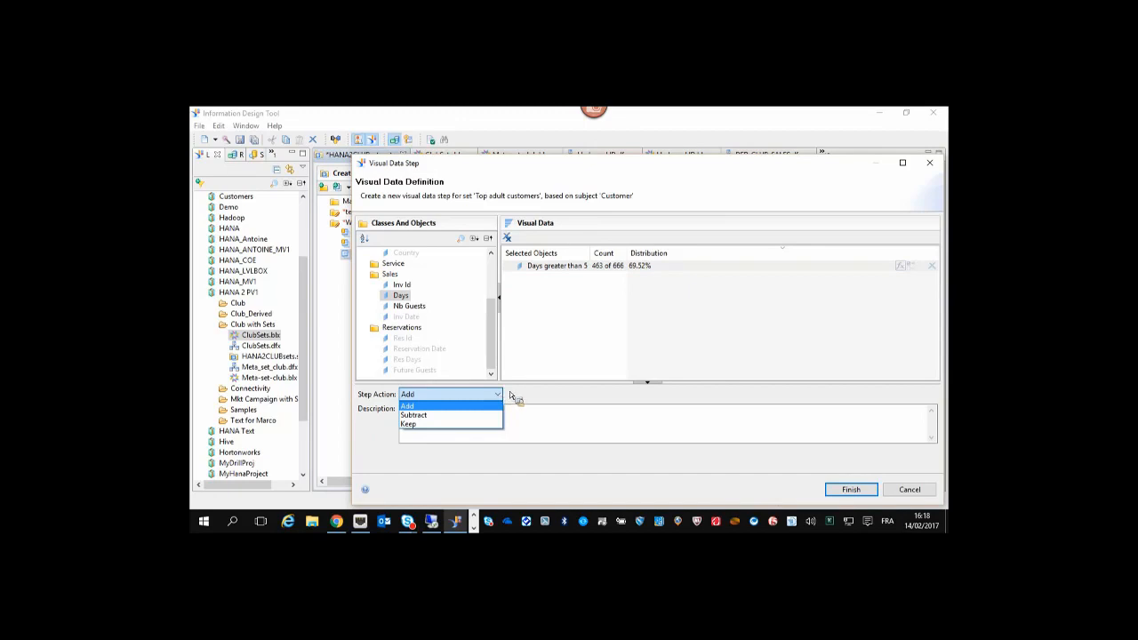
pyautogui.click(523, 171)
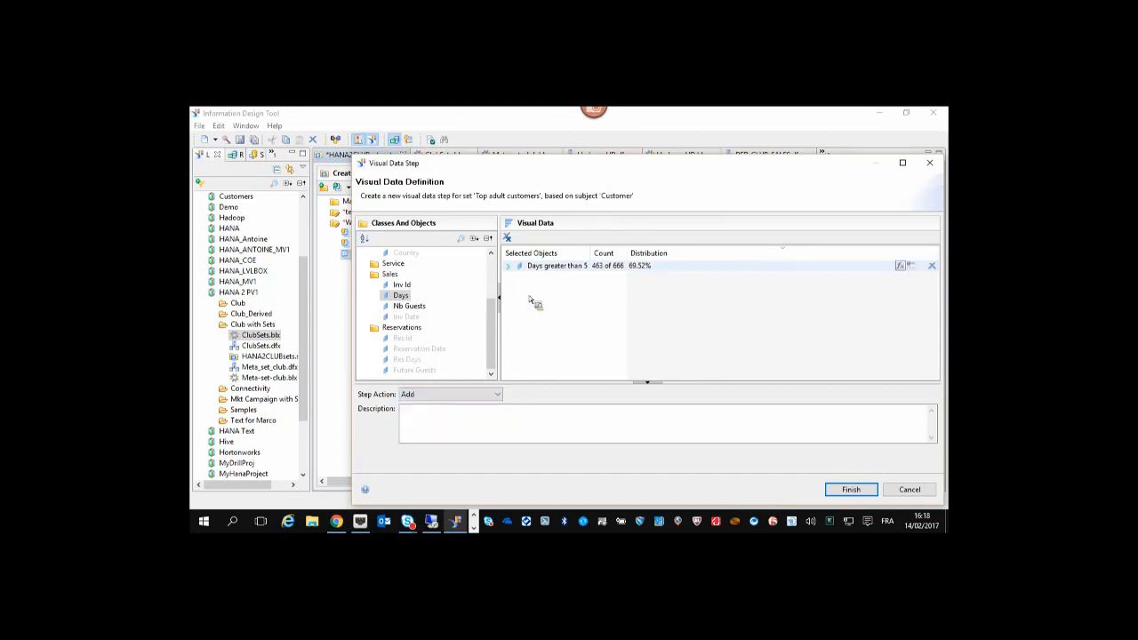
pyautogui.click(498, 394)
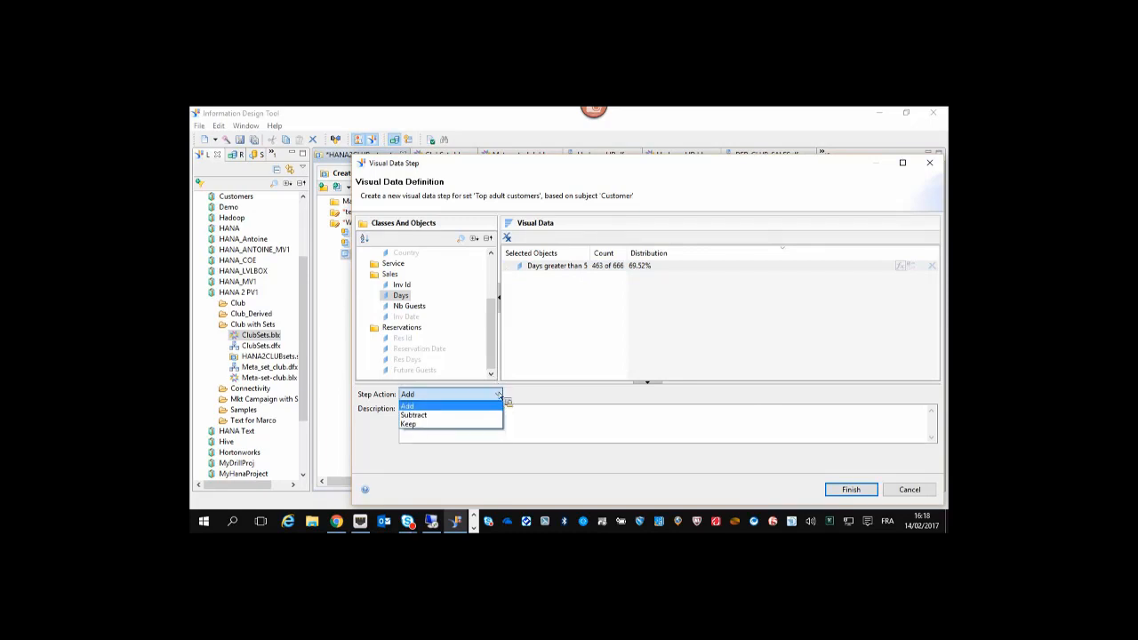
pyautogui.click(493, 415)
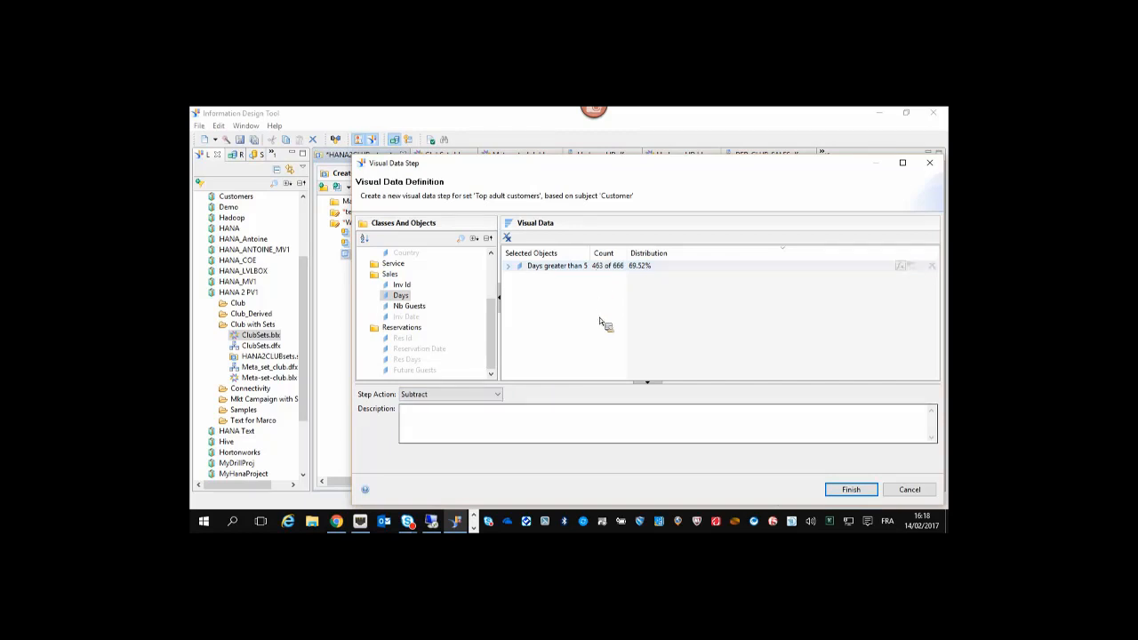
pyautogui.click(497, 394)
pyautogui.click(474, 424)
pyautogui.click(499, 397)
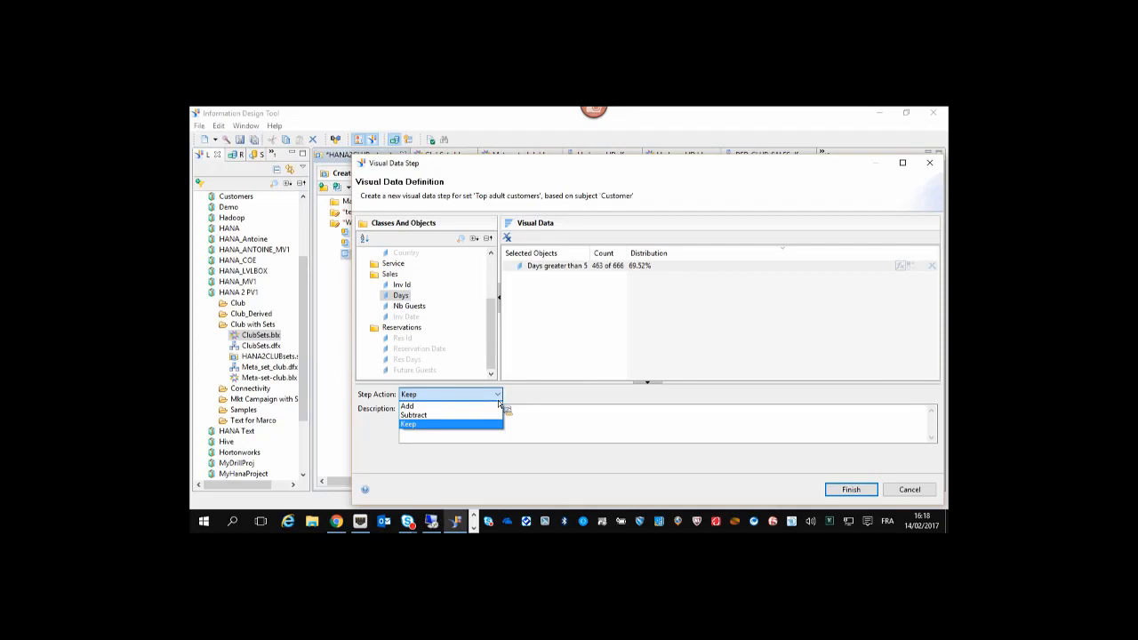
pyautogui.click(489, 424)
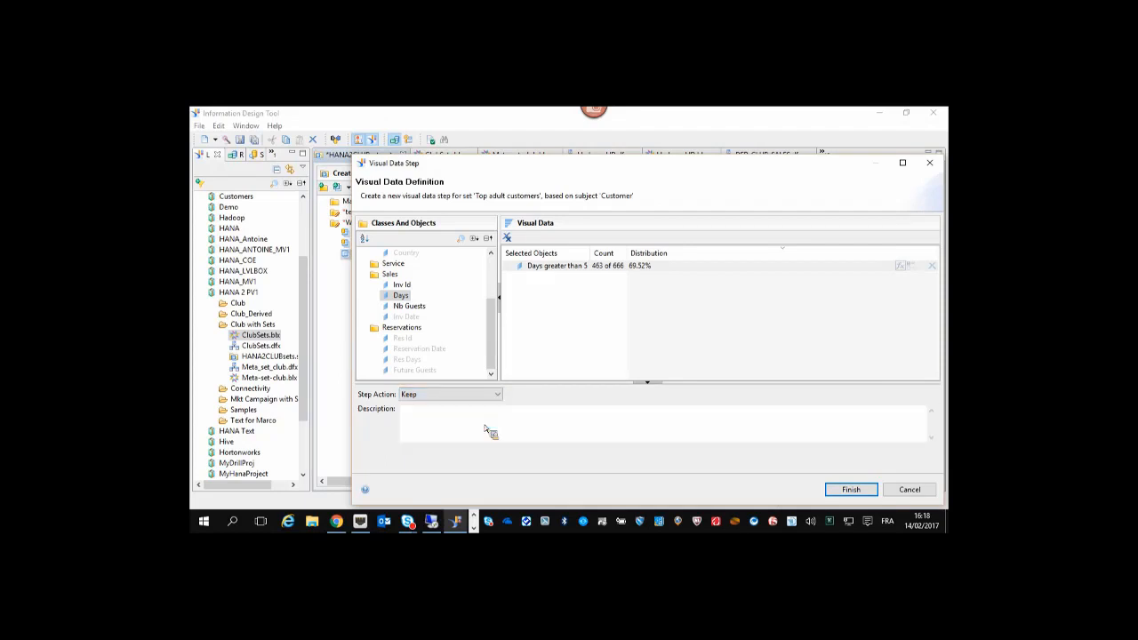
pyautogui.click(852, 490)
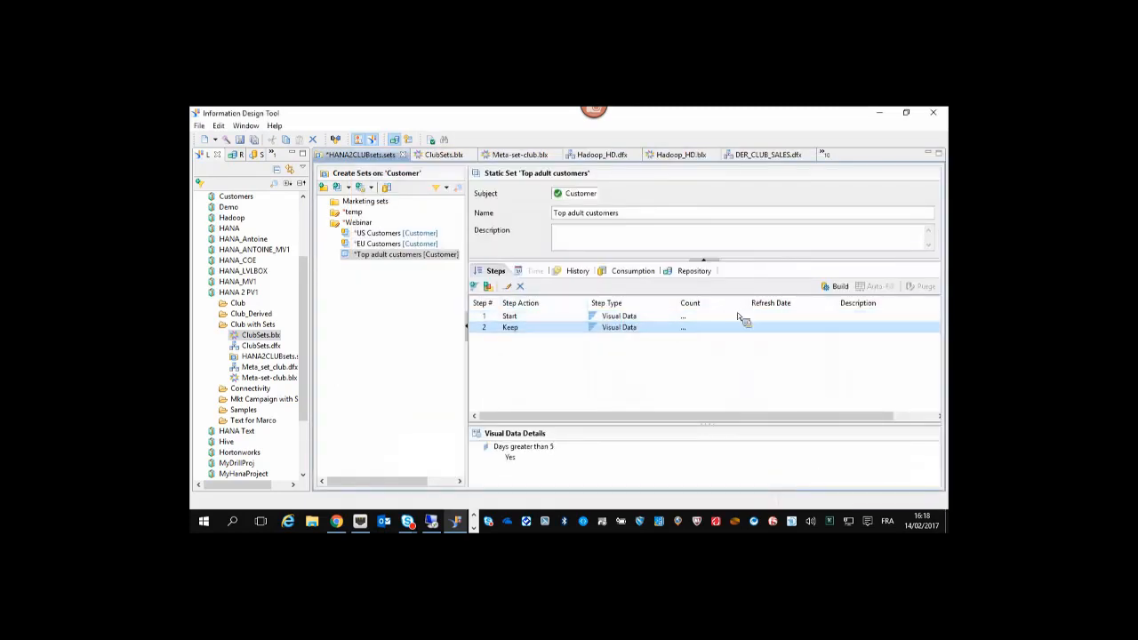
# Build Top adult customers (count 15), review the other sets, and start a new Customer set.
pyautogui.click(836, 286)
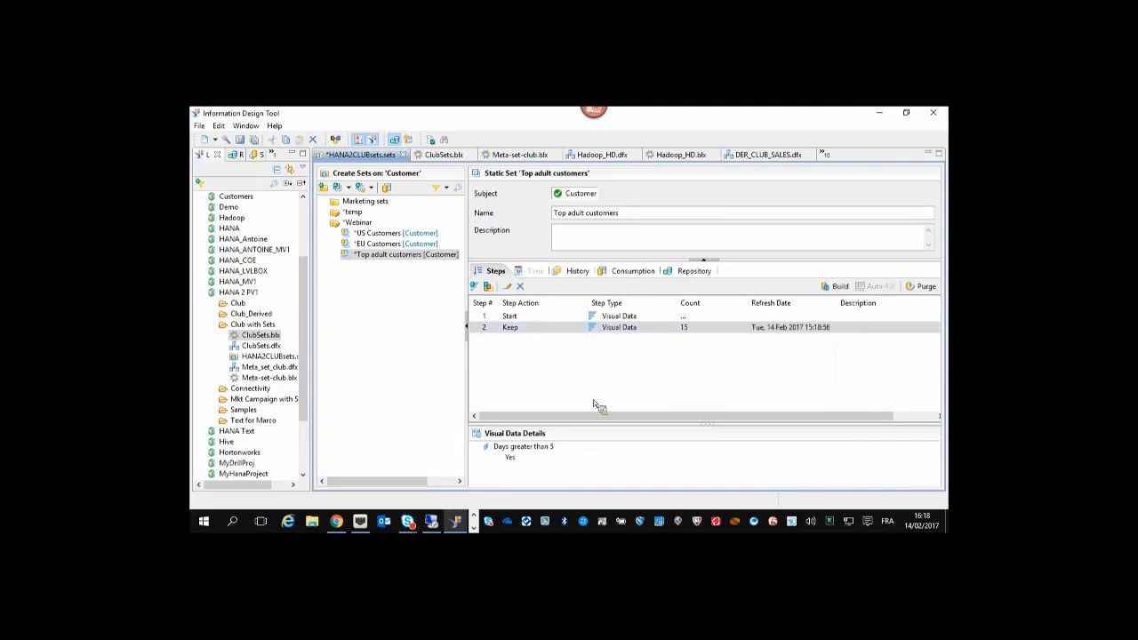
pyautogui.click(366, 234)
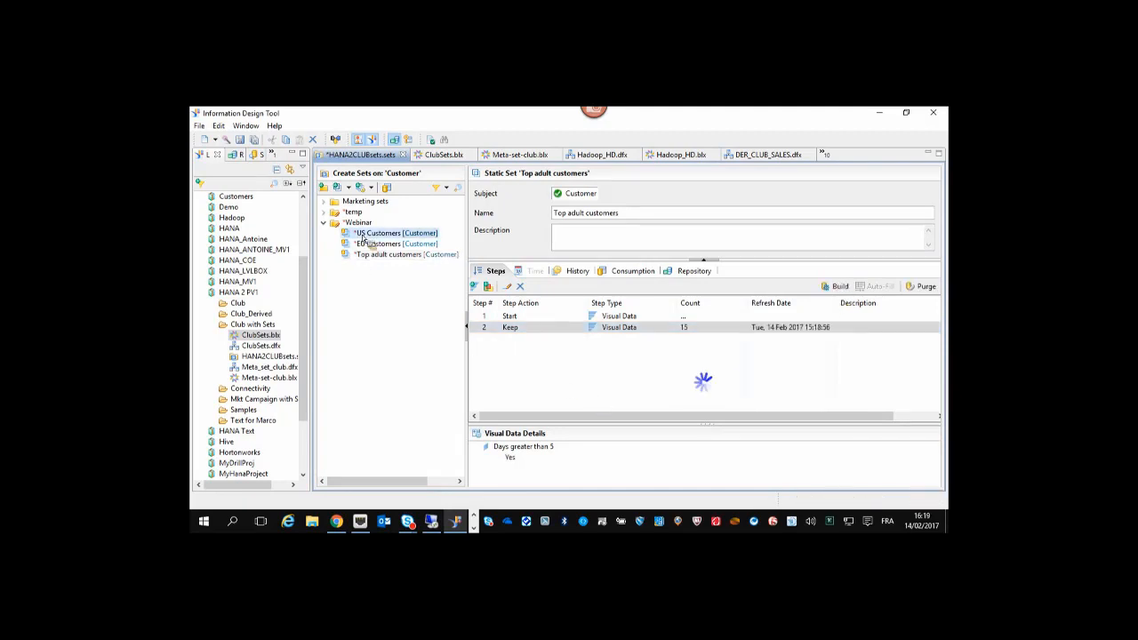
pyautogui.click(369, 245)
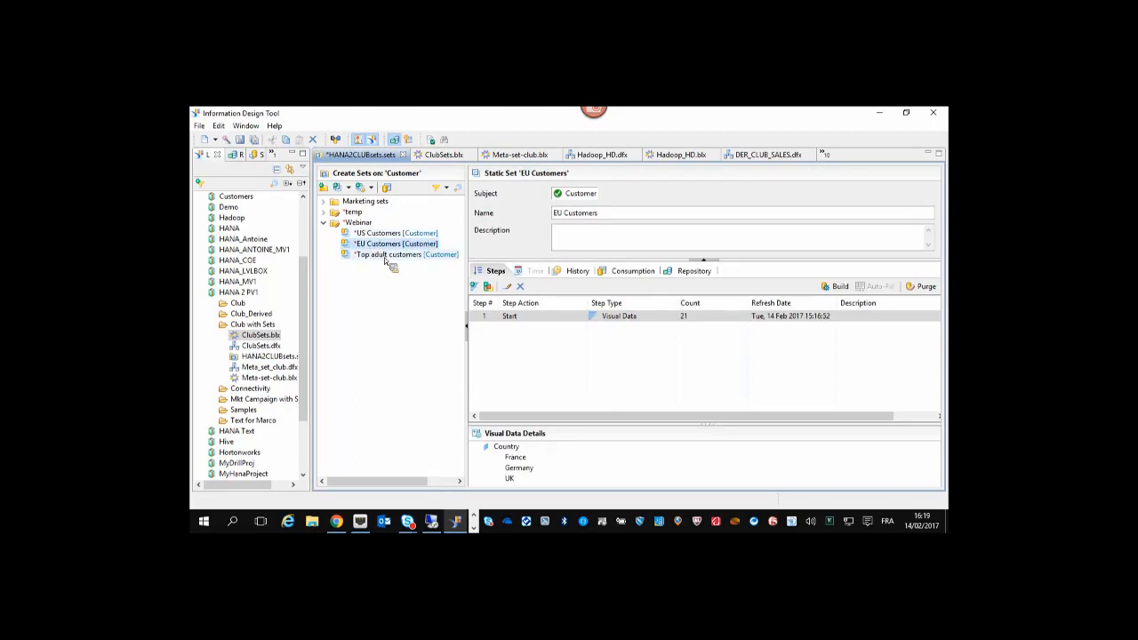
pyautogui.click(384, 257)
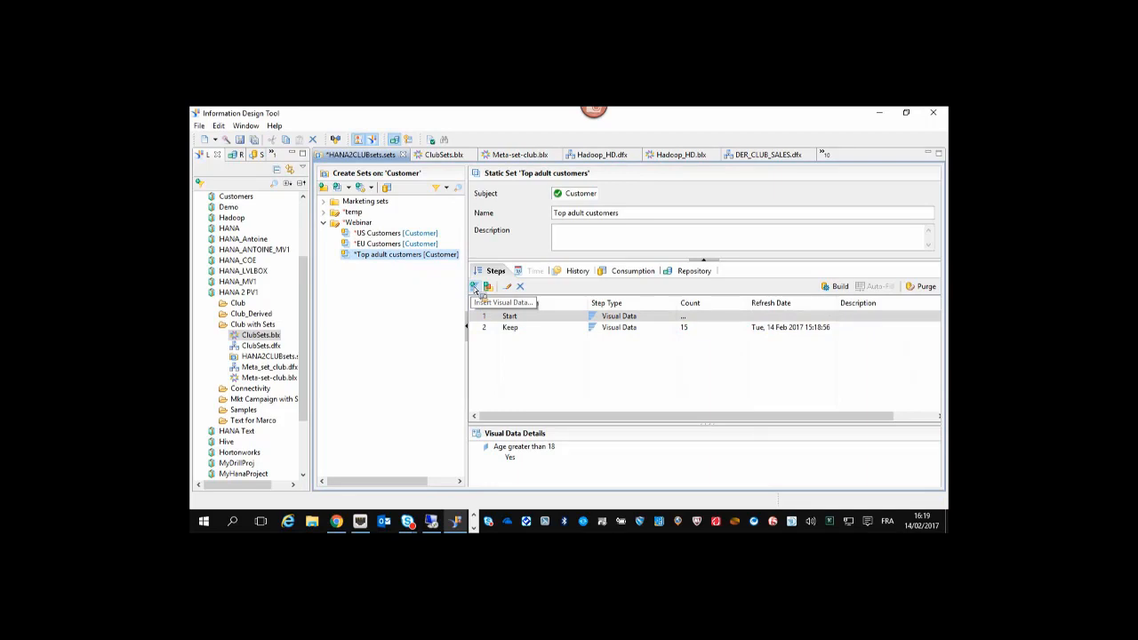
pyautogui.click(350, 189)
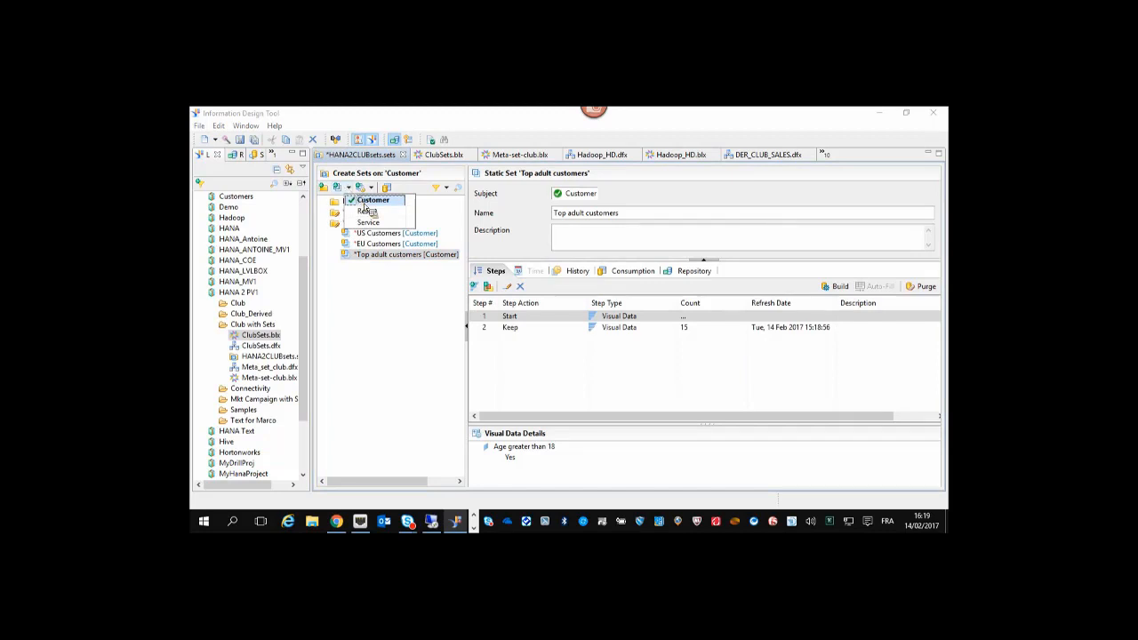
pyautogui.click(372, 200)
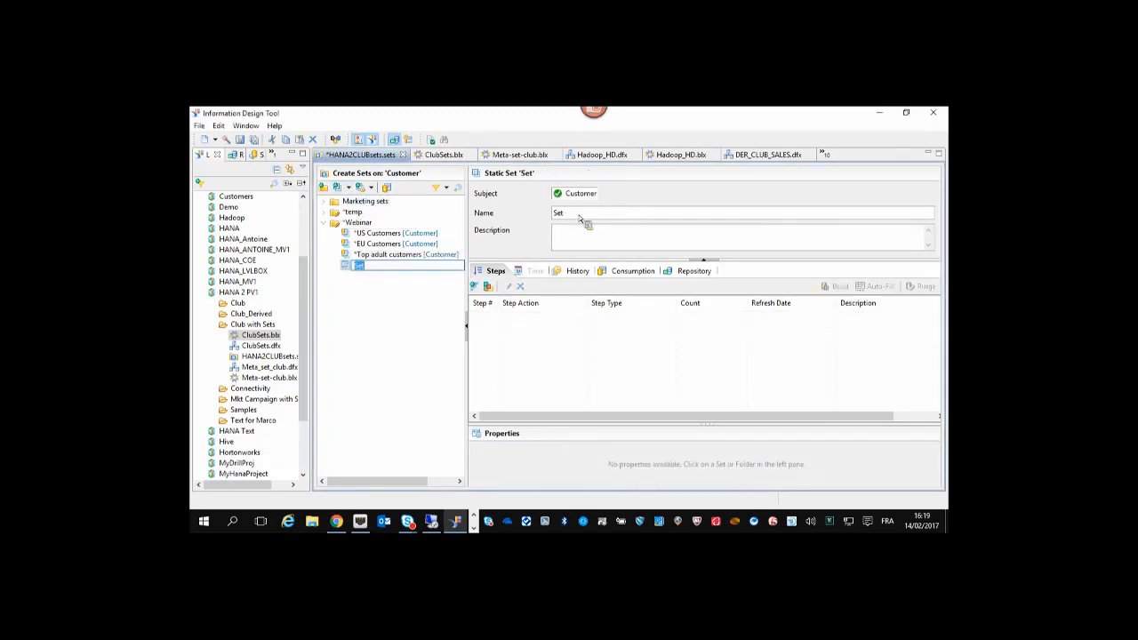
# Rename the new set to Top adult US customers.
pyautogui.moveTo(578, 215); pyautogui.dragTo(530, 228)
pyautogui.press('BackSpace')
pyautogui.write('Top adult ')
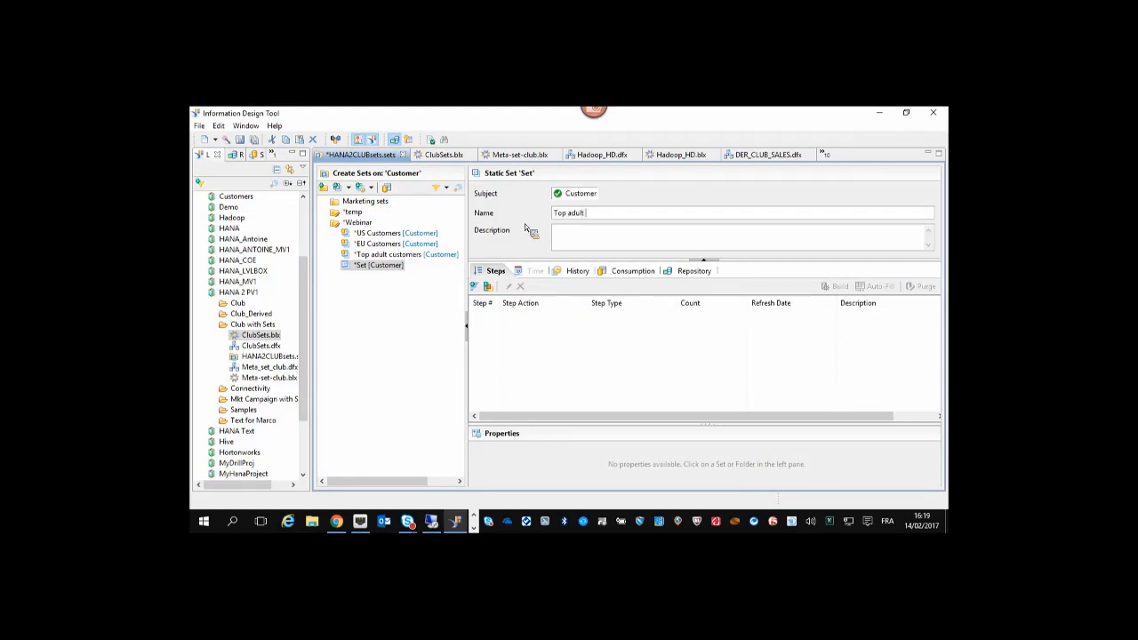
pyautogui.write('US customers')
pyautogui.click(568, 363)
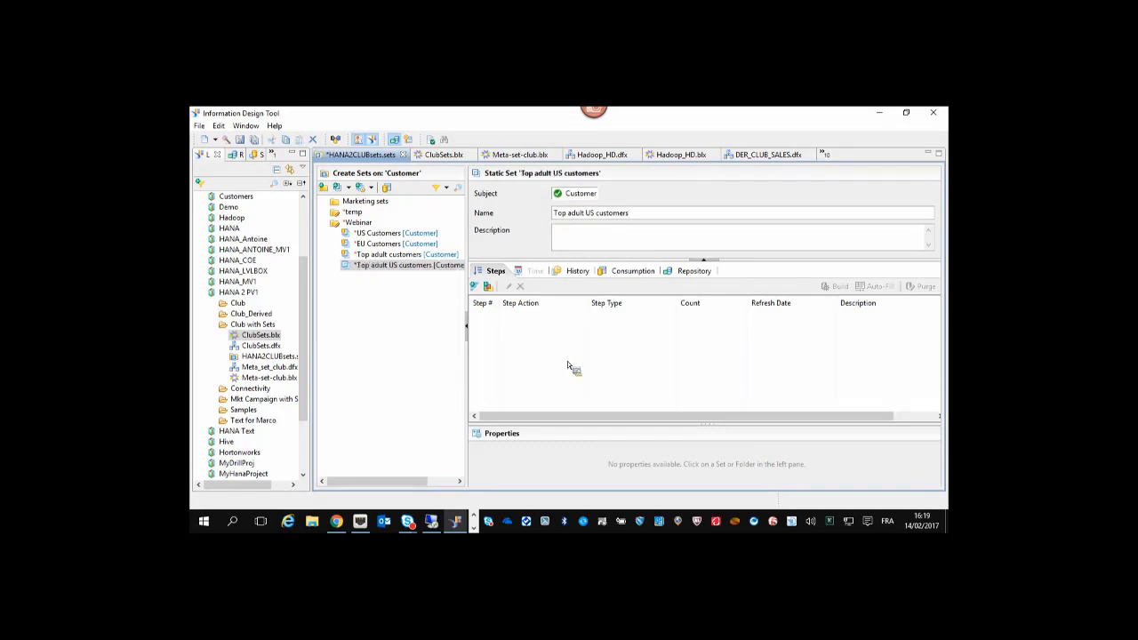
# Add a sets-on-sets step keeping only the intersection of US Customers and Top adult customers.
pyautogui.click(488, 288)
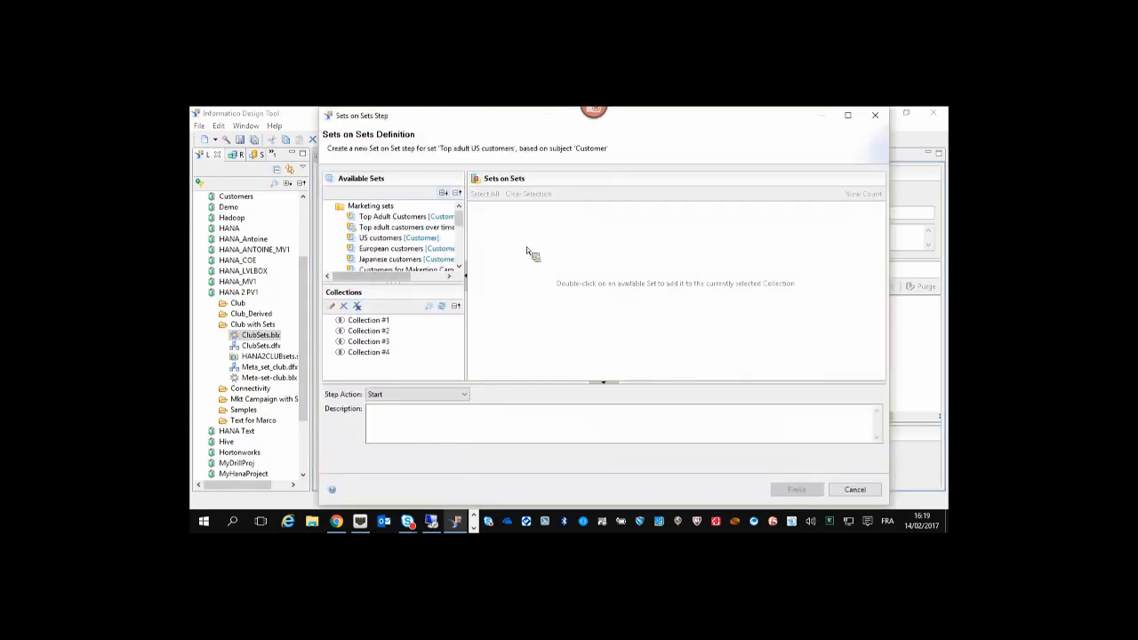
pyautogui.click(328, 206)
pyautogui.click(328, 218)
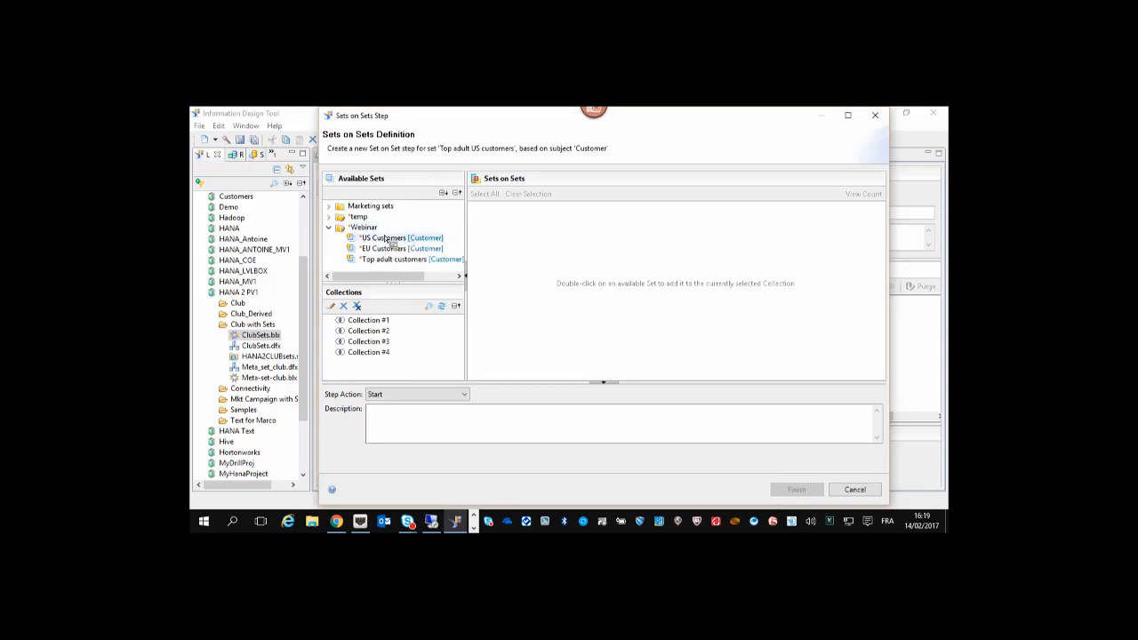
pyautogui.doubleClick(385, 238)
pyautogui.doubleClick(417, 262)
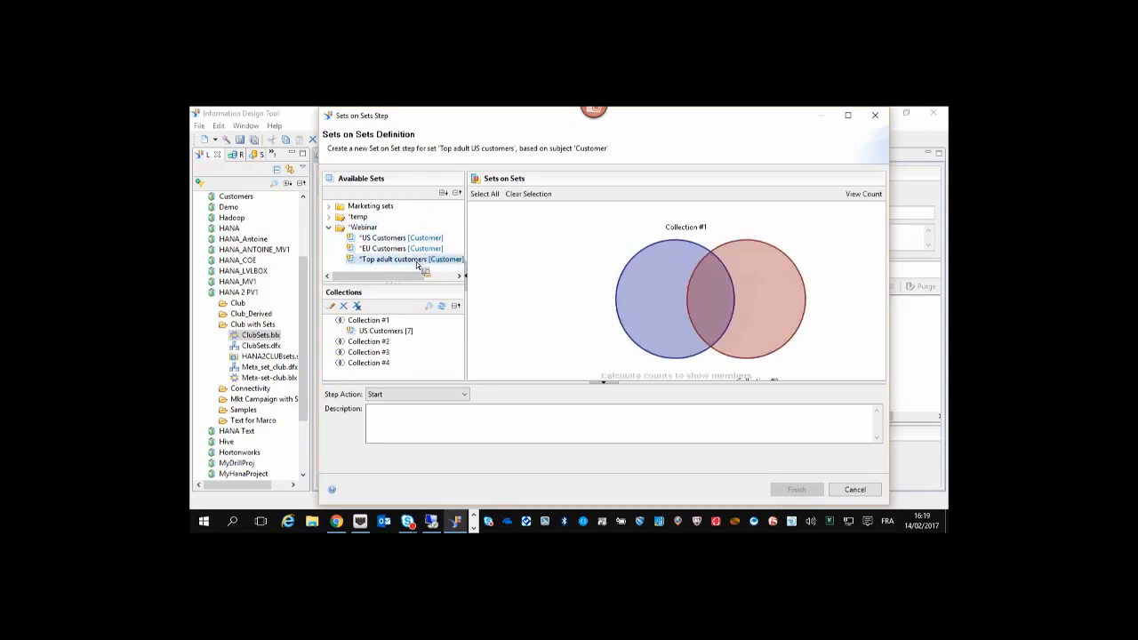
pyautogui.click(703, 303)
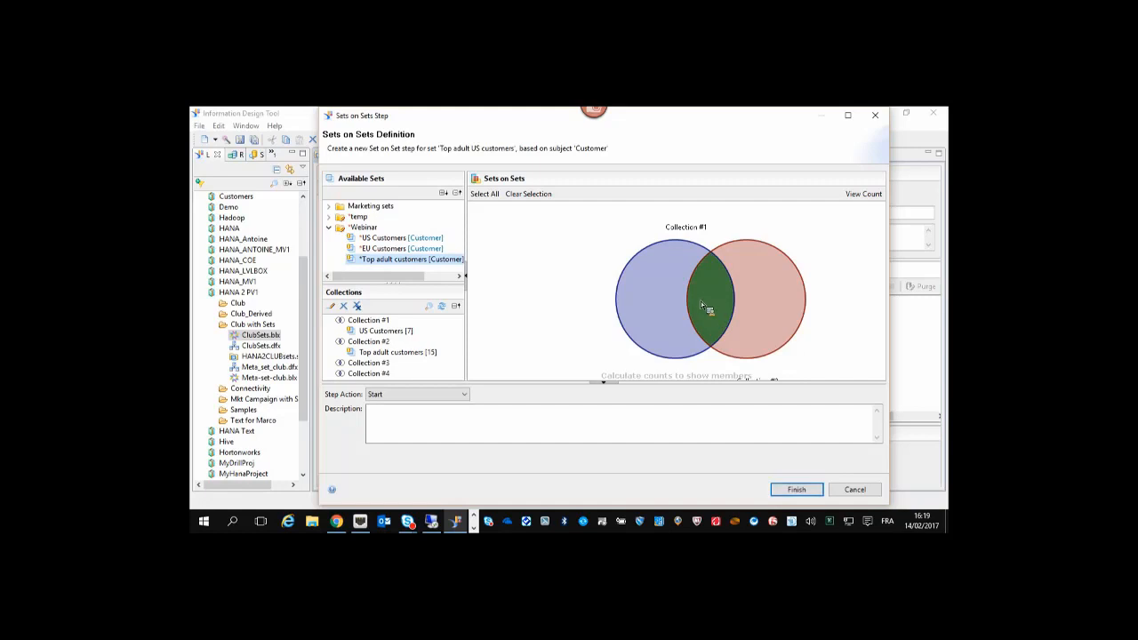
pyautogui.click(667, 305)
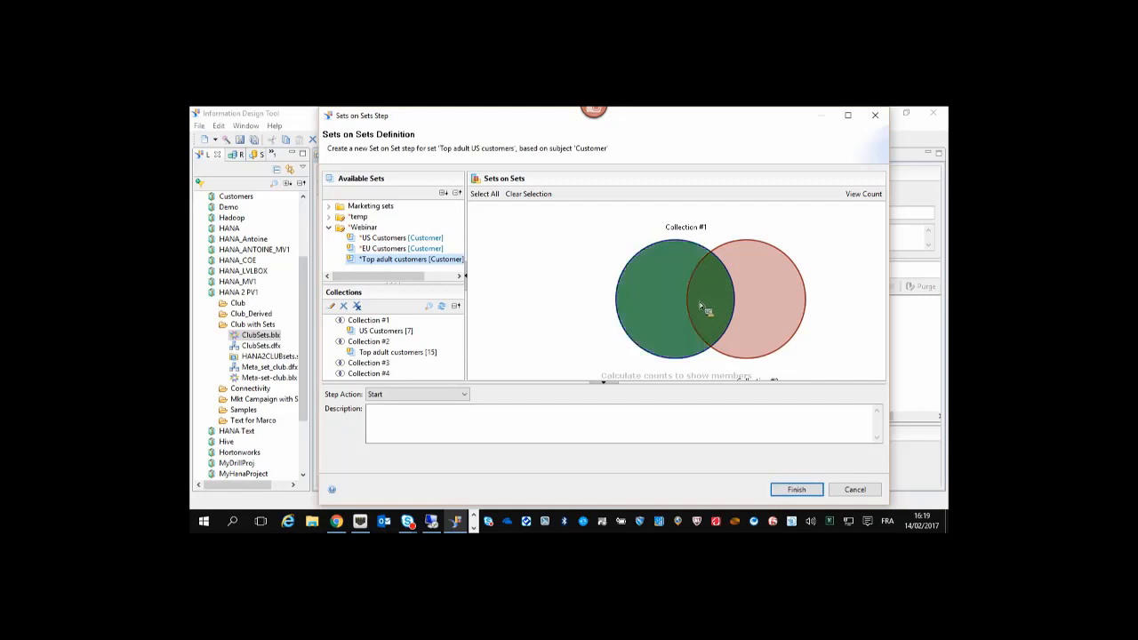
pyautogui.click(758, 308)
pyautogui.click(629, 306)
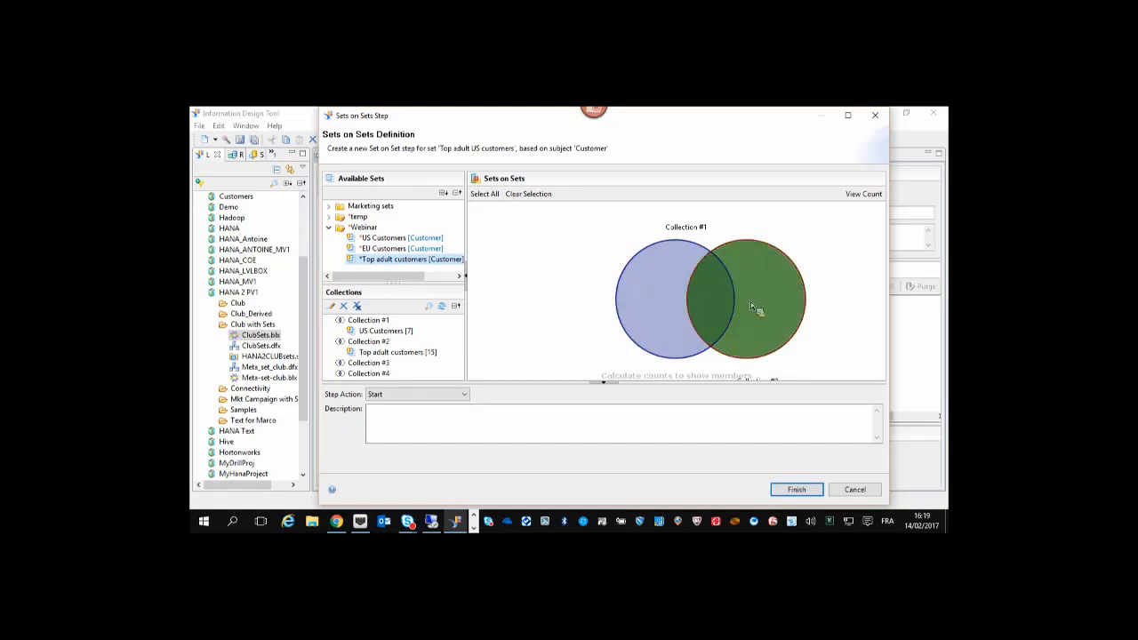
pyautogui.click(780, 303)
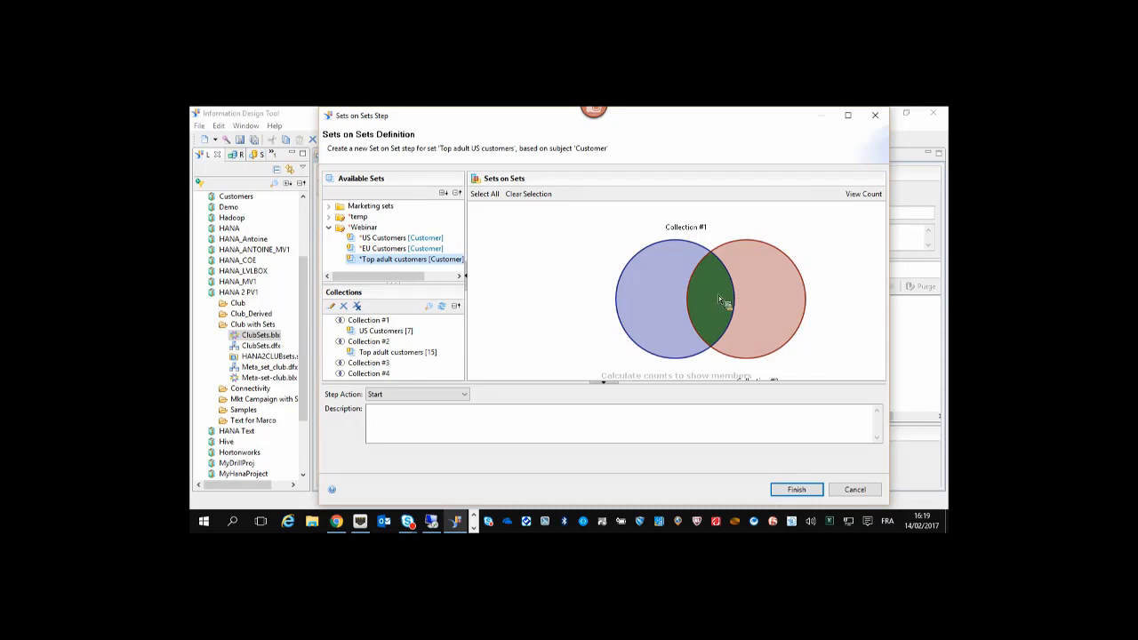
pyautogui.click(794, 492)
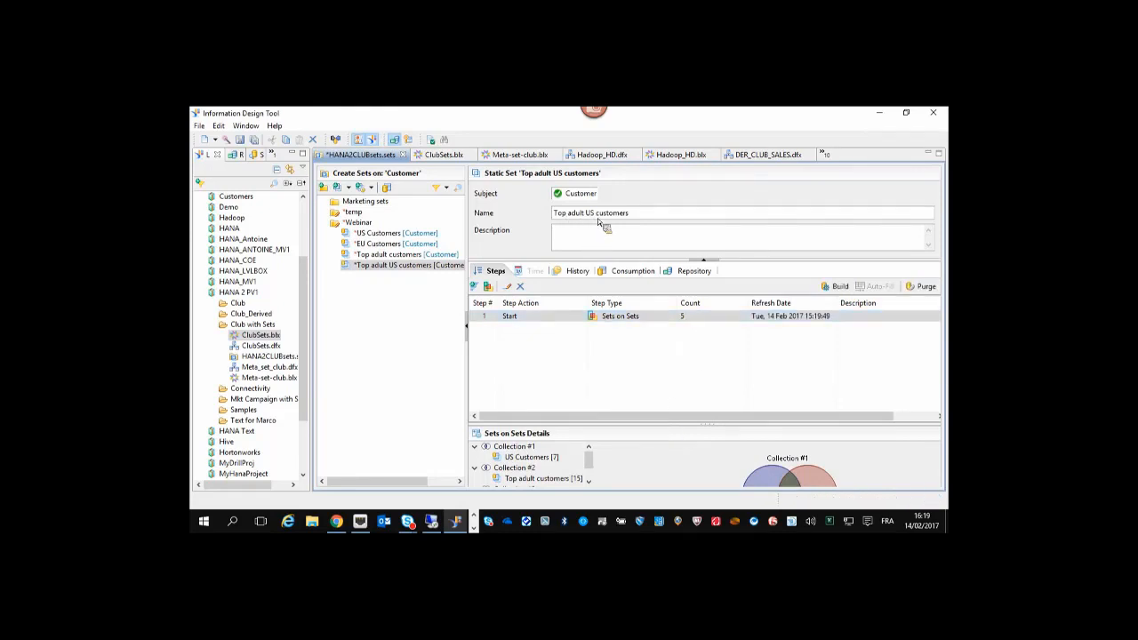
# Start a temporal set on the Monthly_2014-2017 calendar linked to the Sales Inv Date.
pyautogui.moveTo(598, 412); pyautogui.dragTo(610, 374)
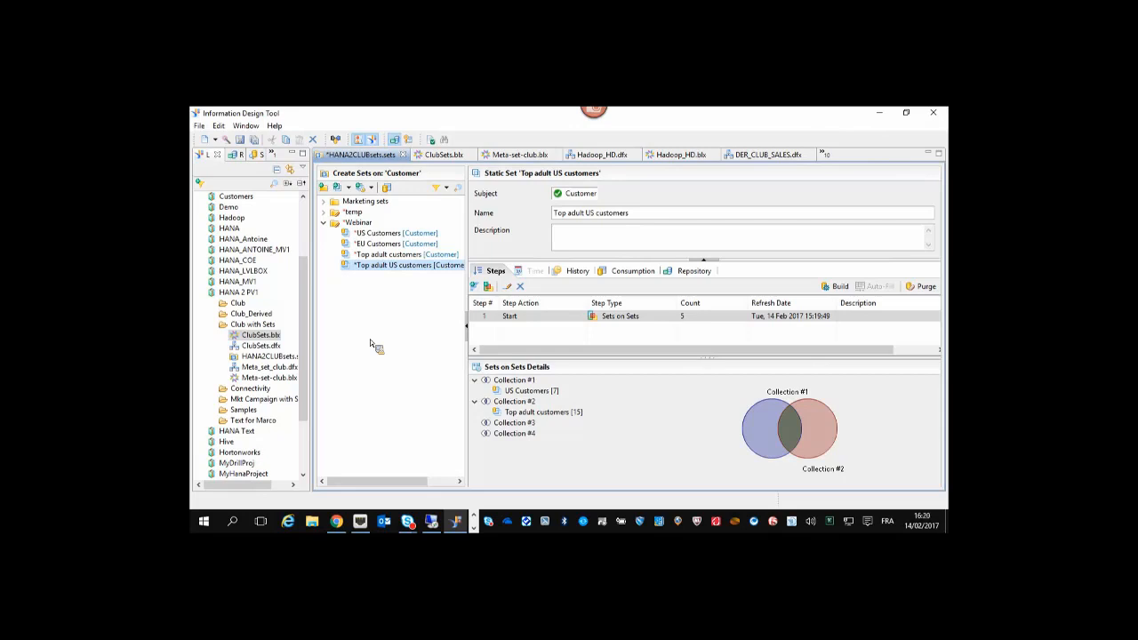
pyautogui.click(371, 188)
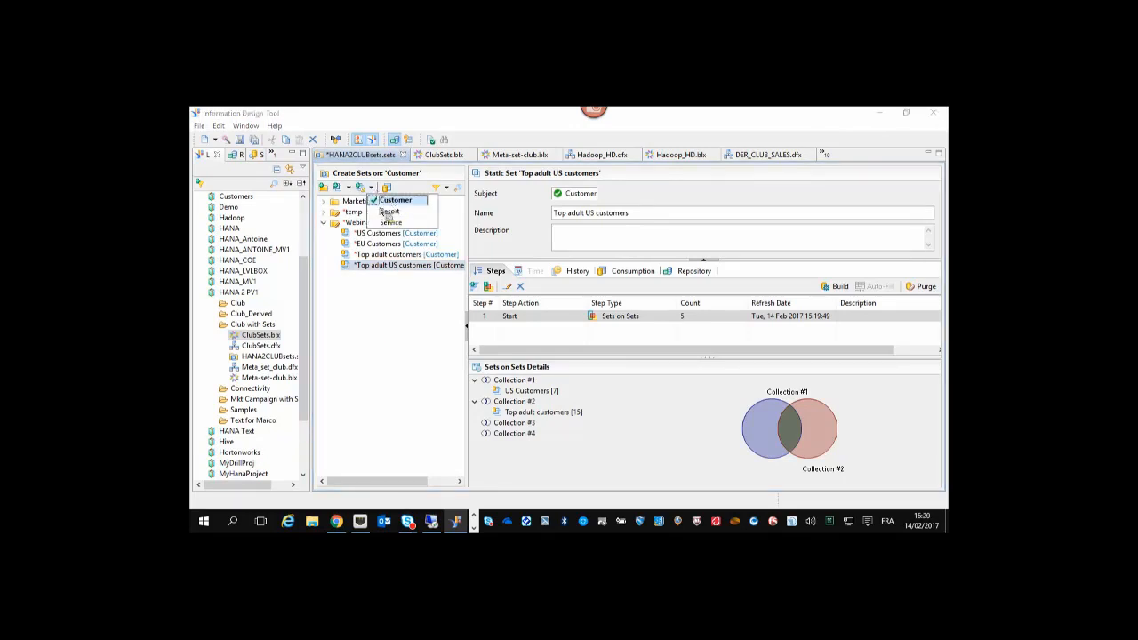
pyautogui.click(363, 353)
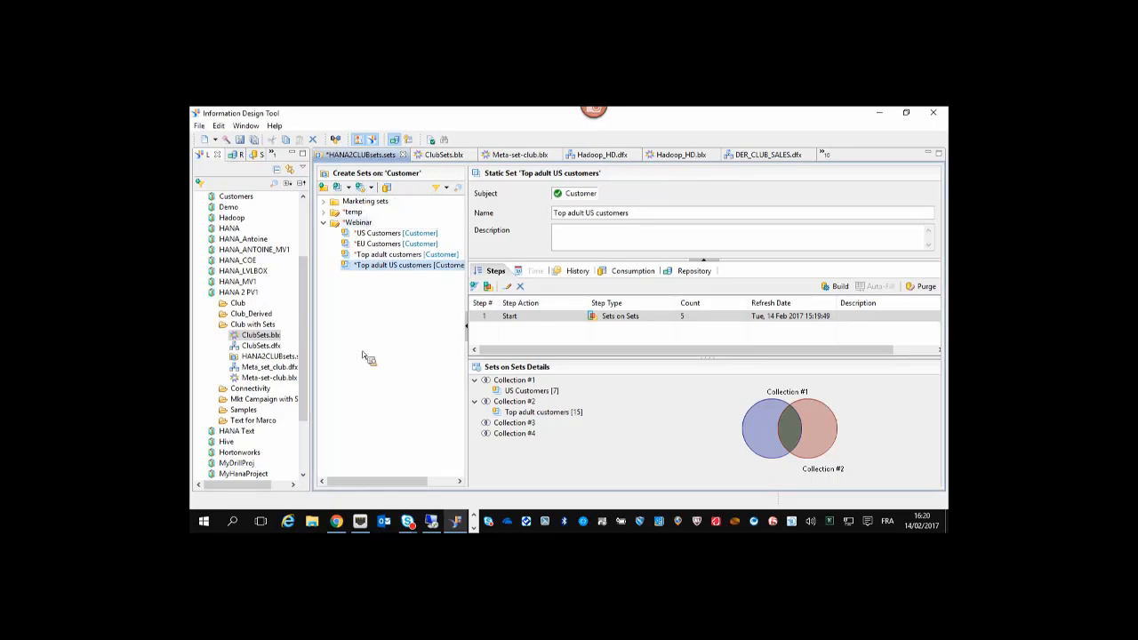
pyautogui.click(371, 187)
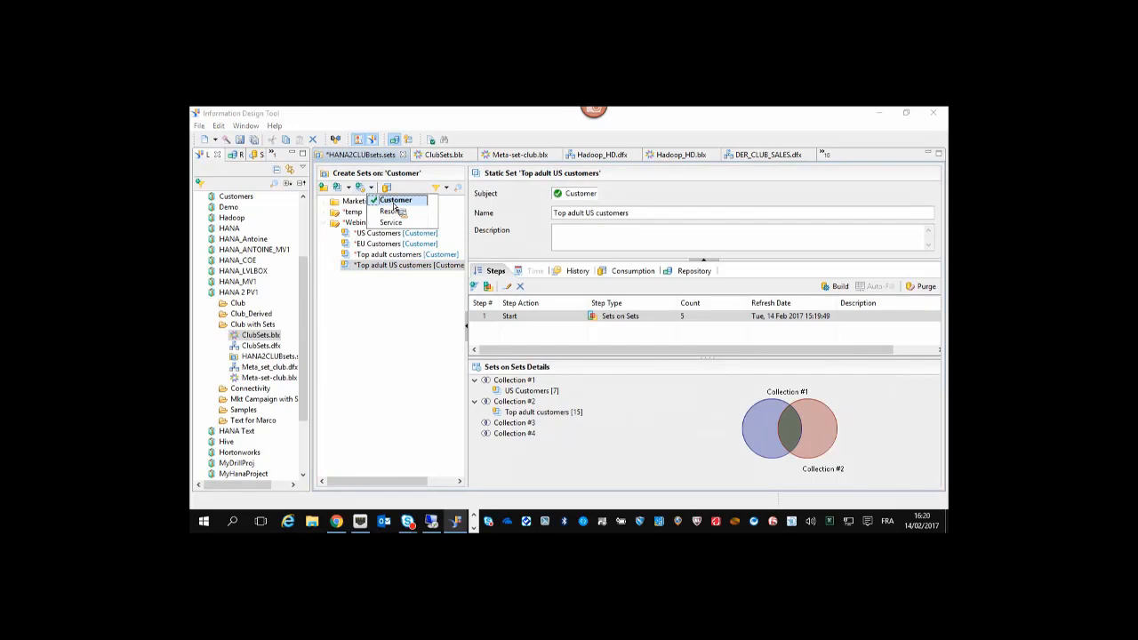
pyautogui.click(397, 205)
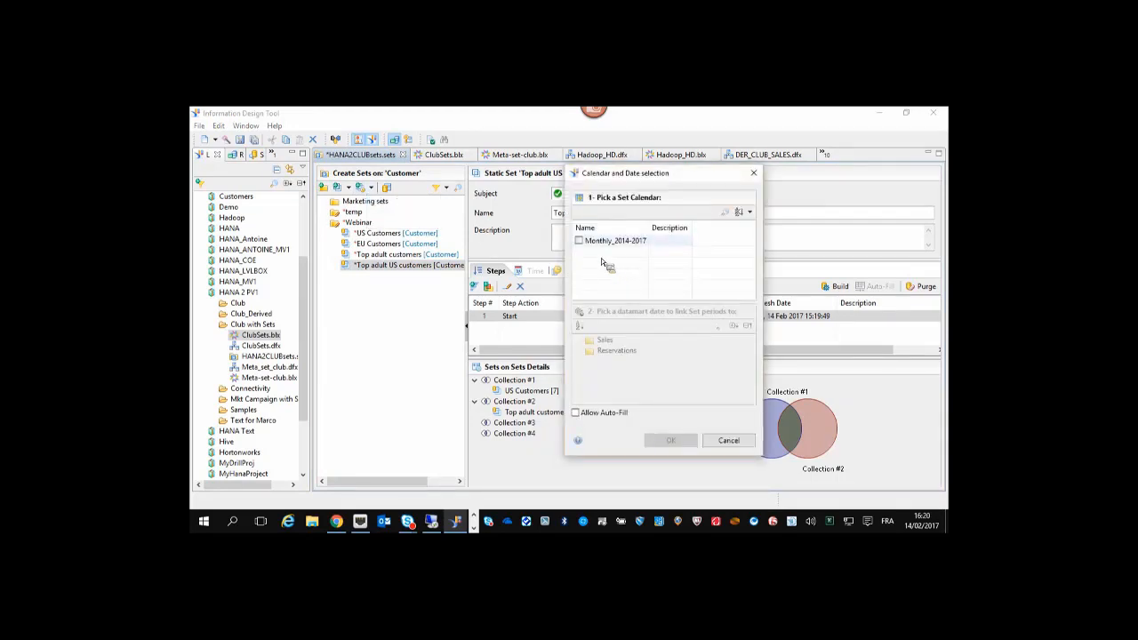
pyautogui.click(579, 241)
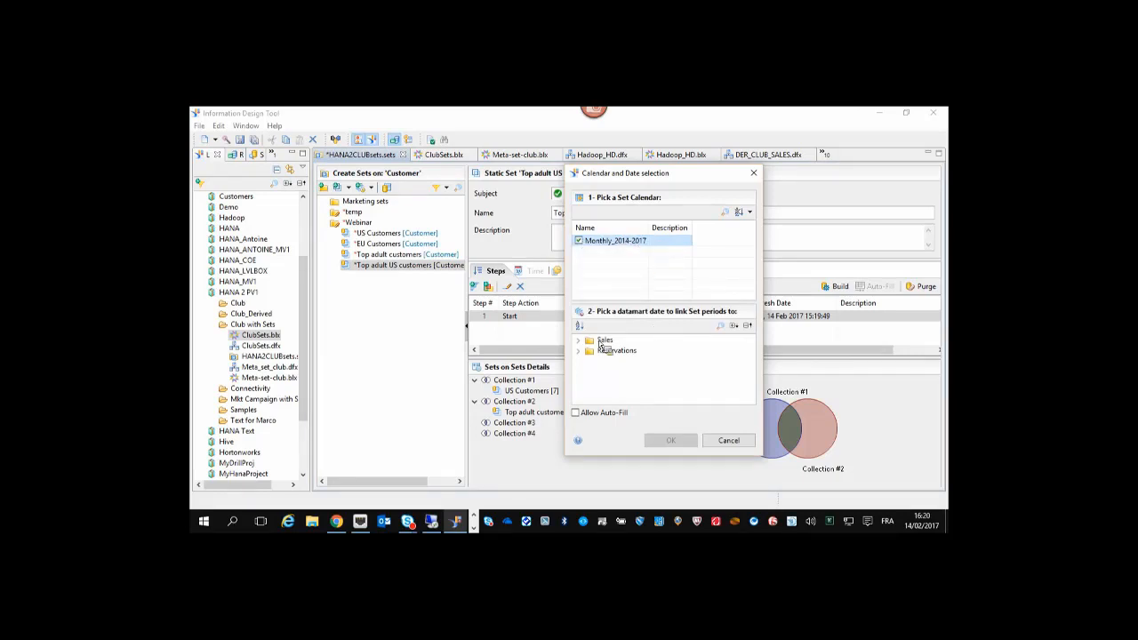
pyautogui.click(578, 342)
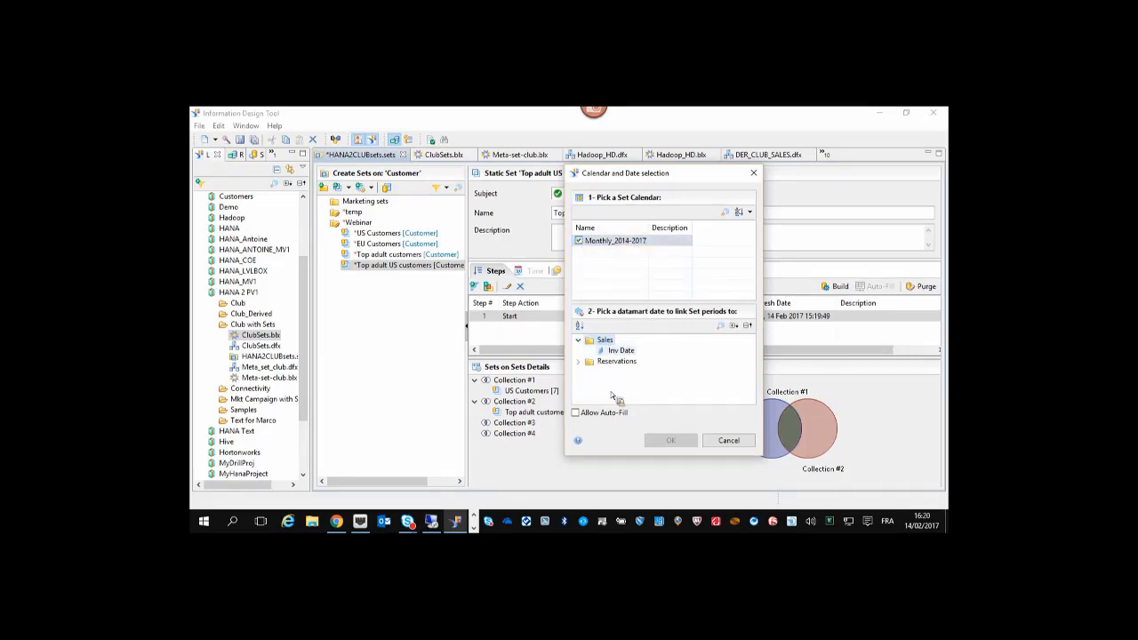
pyautogui.click(628, 353)
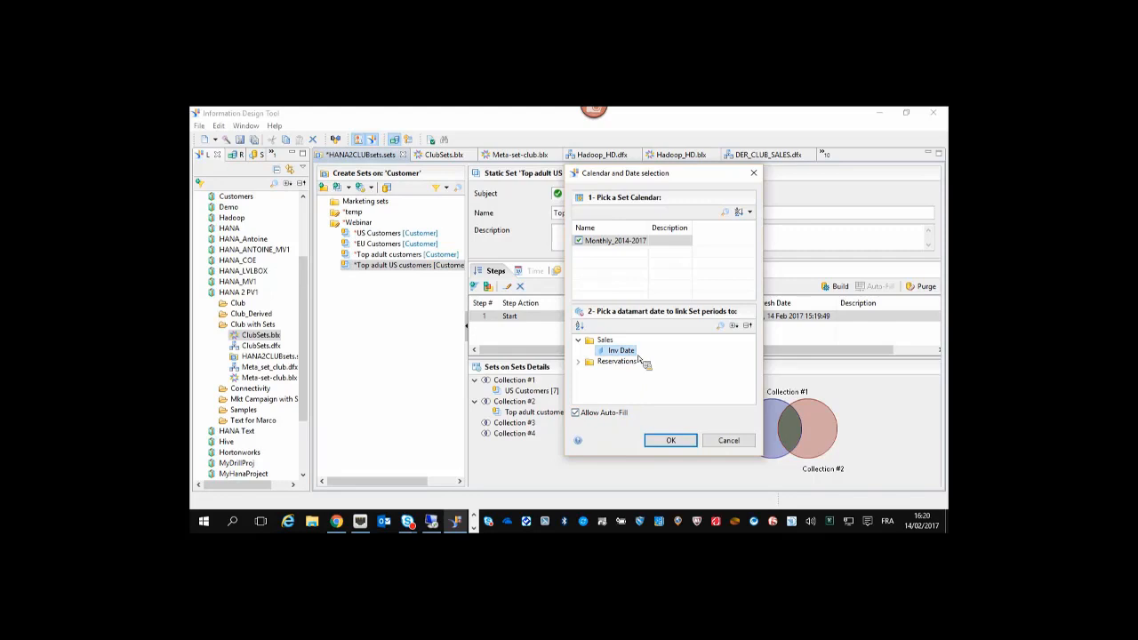
pyautogui.moveTo(642, 244)
pyautogui.click(671, 441)
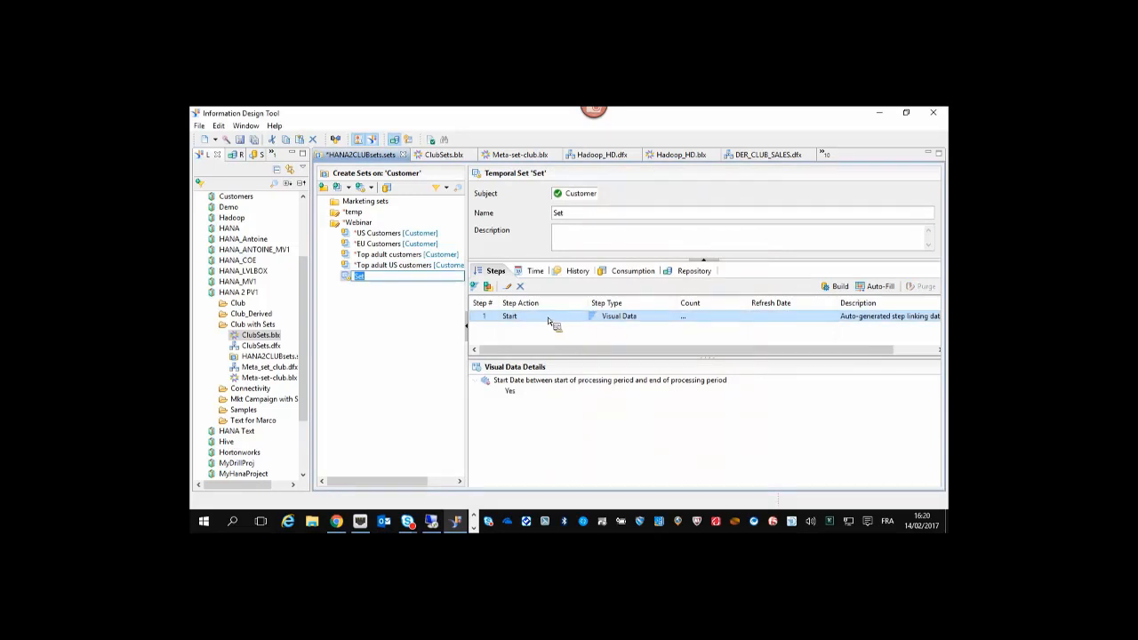
# Name the temporal set Top Adult customer over time.
pyautogui.click(570, 218)
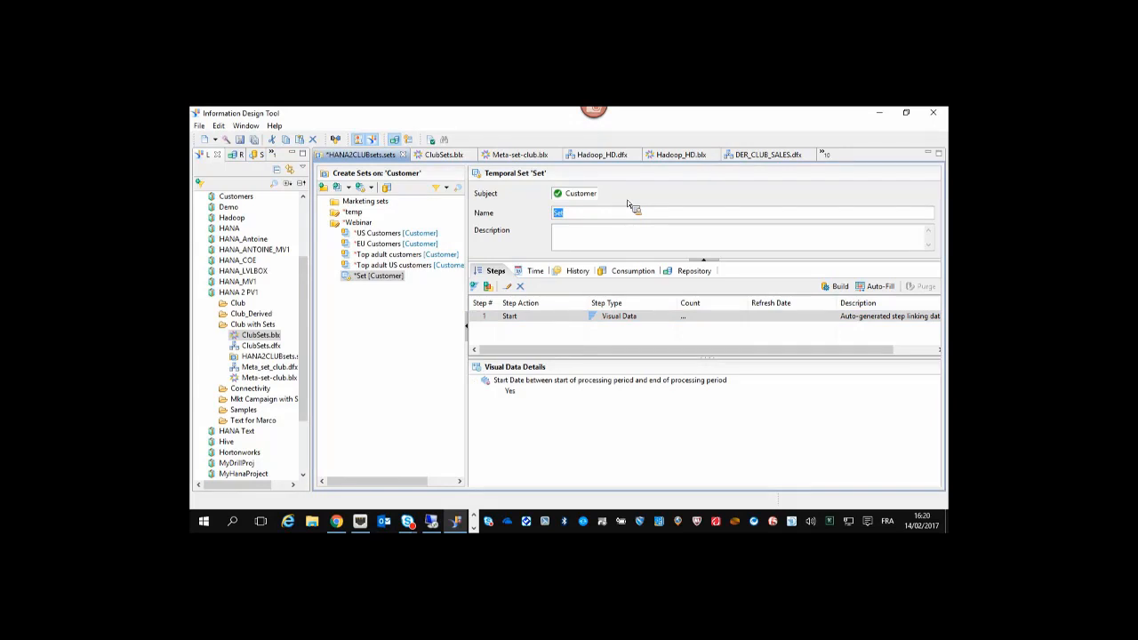
pyautogui.write('Top AD')
pyautogui.press('BackSpace')
pyautogui.write('dult custome')
pyautogui.write('r ove')
pyautogui.write('r 5m')
pyautogui.press('BackSpace')
pyautogui.press('BackSpace')
pyautogui.write('time')
pyautogui.press('Return')
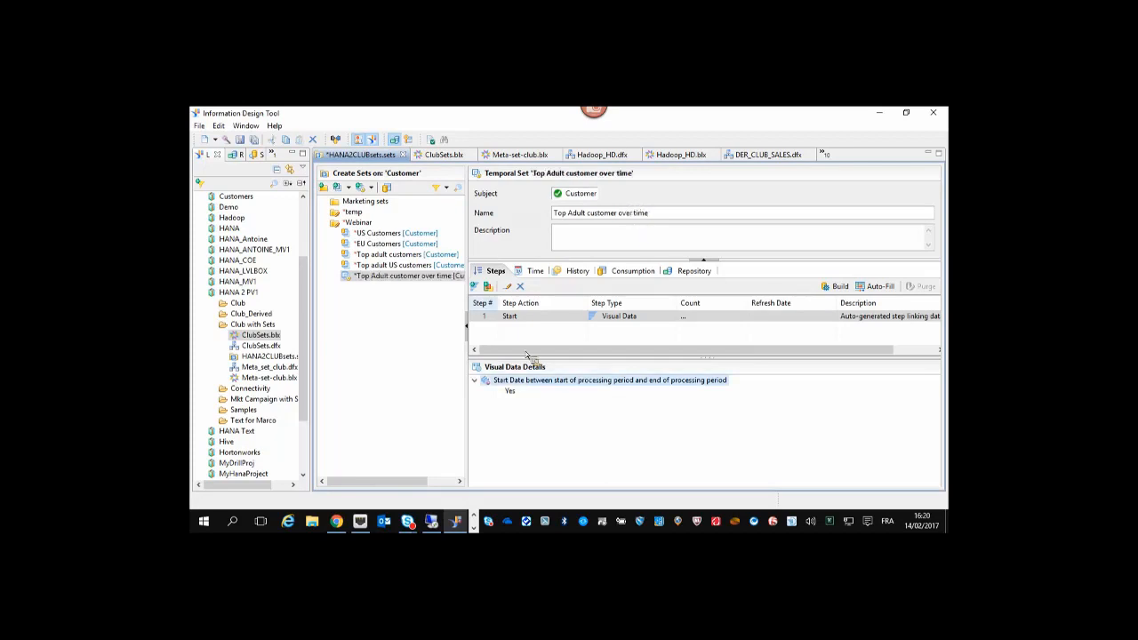
# Add a Keep sets-on-sets step using Top adult customers as Collection #1.
pyautogui.click(489, 286)
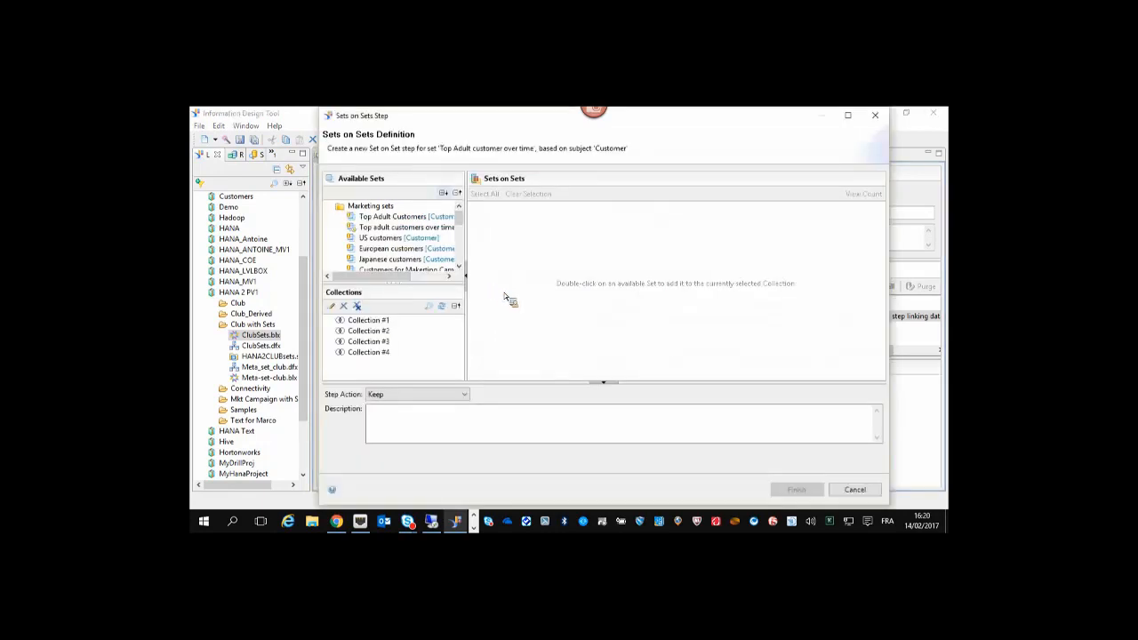
pyautogui.click(457, 194)
pyautogui.click(329, 227)
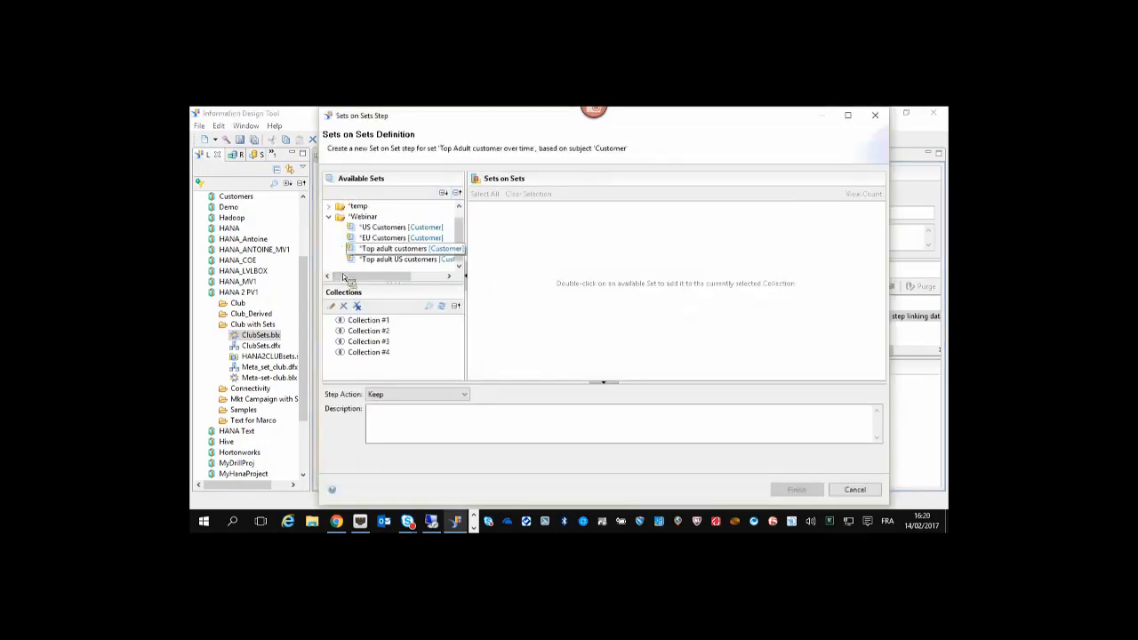
pyautogui.doubleClick(386, 252)
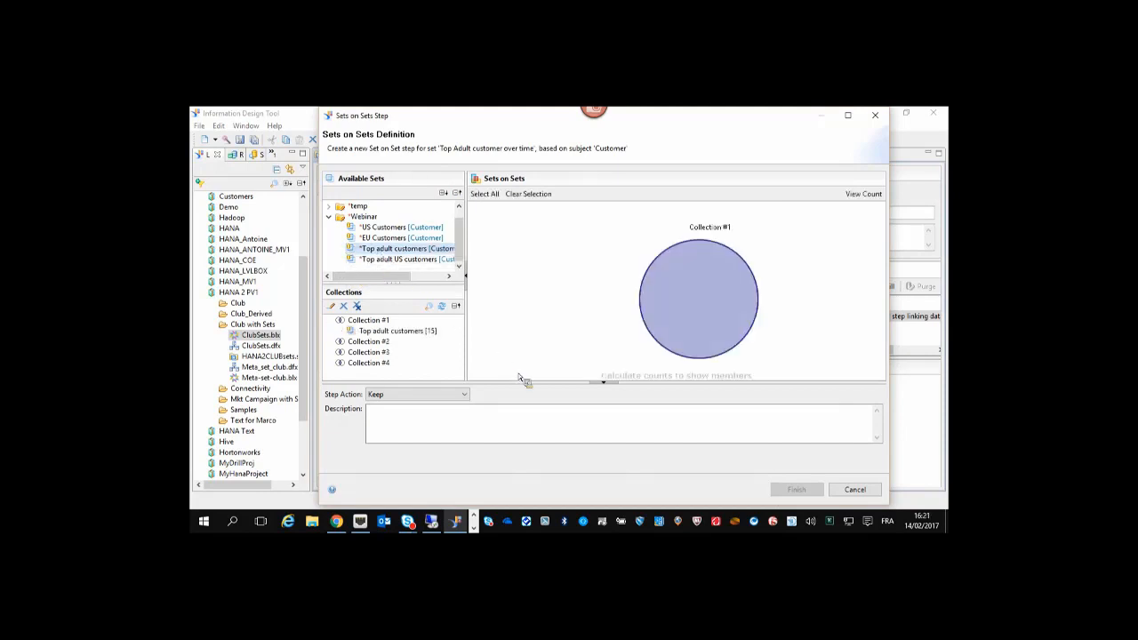
pyautogui.click(691, 308)
pyautogui.click(462, 396)
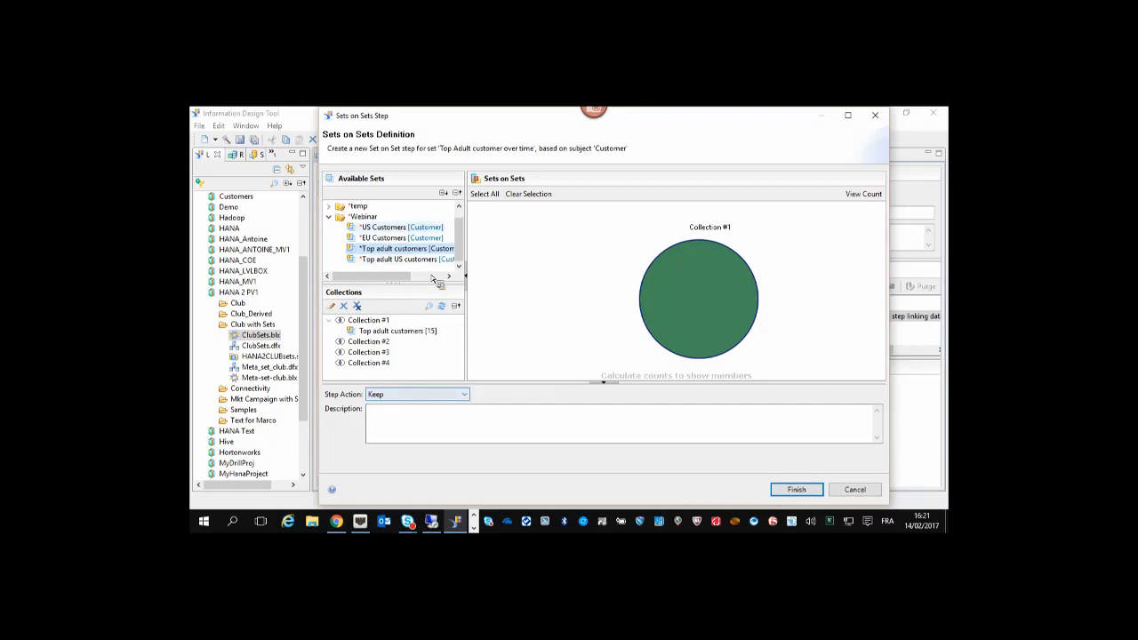
pyautogui.click(797, 490)
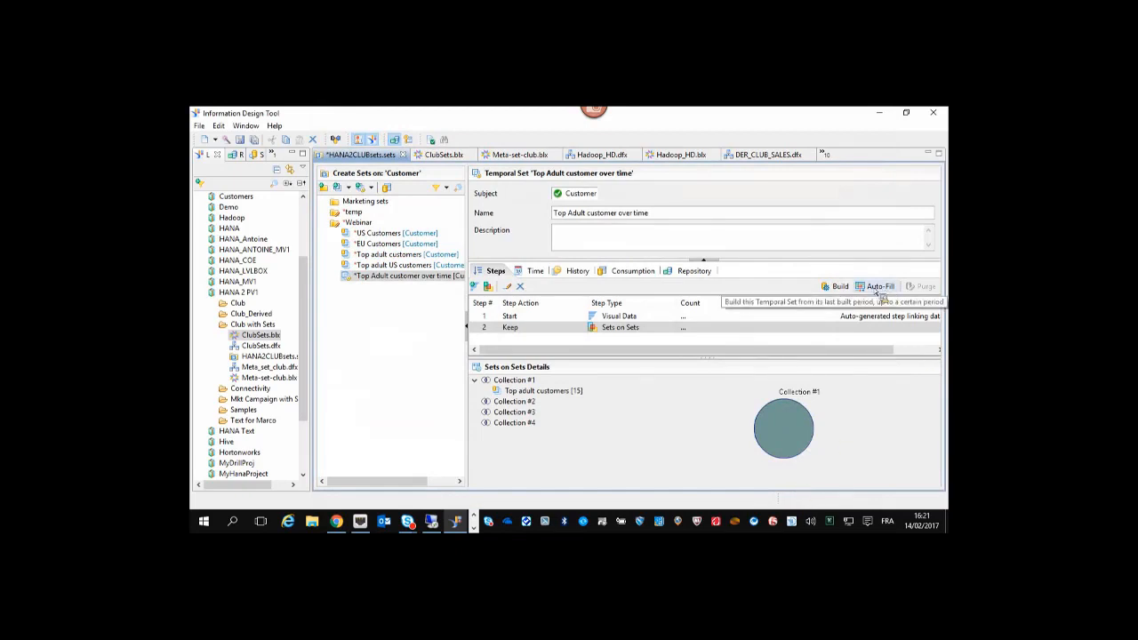
# Run a Complete auto-fill of Top Adult customer over time across all calendar periods.
pyautogui.click(878, 286)
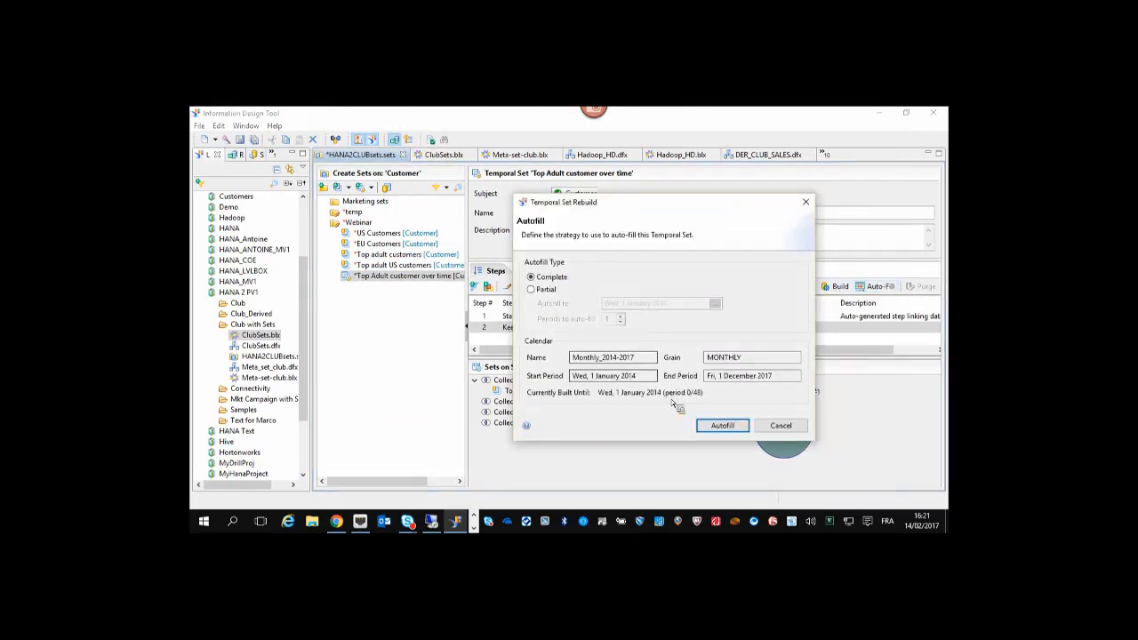
pyautogui.click(722, 425)
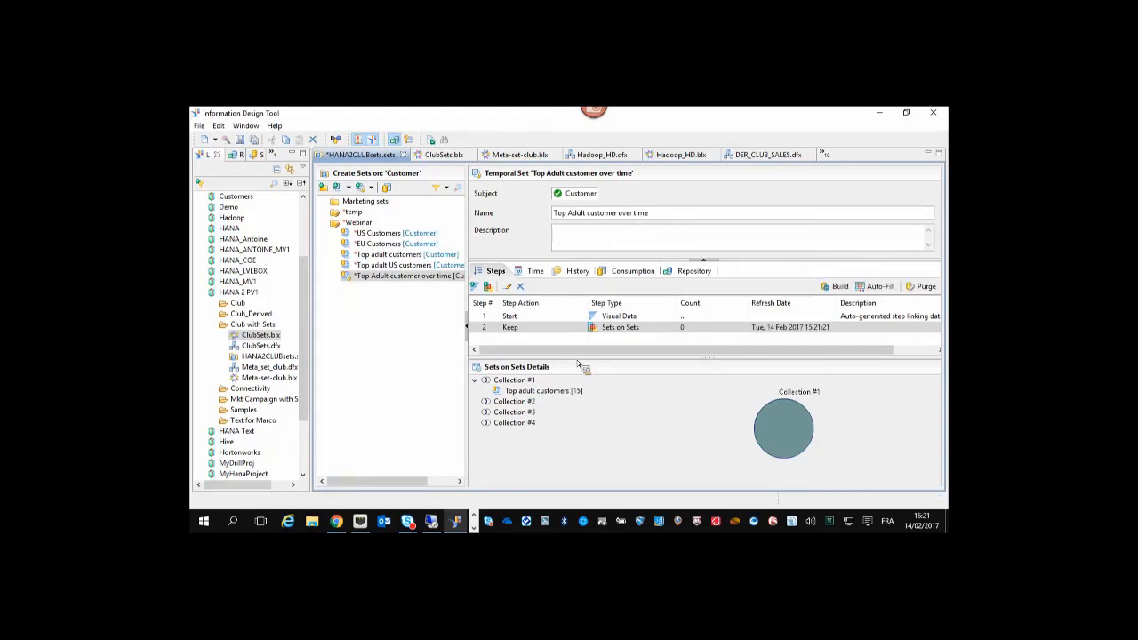
pyautogui.moveTo(578, 361); pyautogui.dragTo(574, 392)
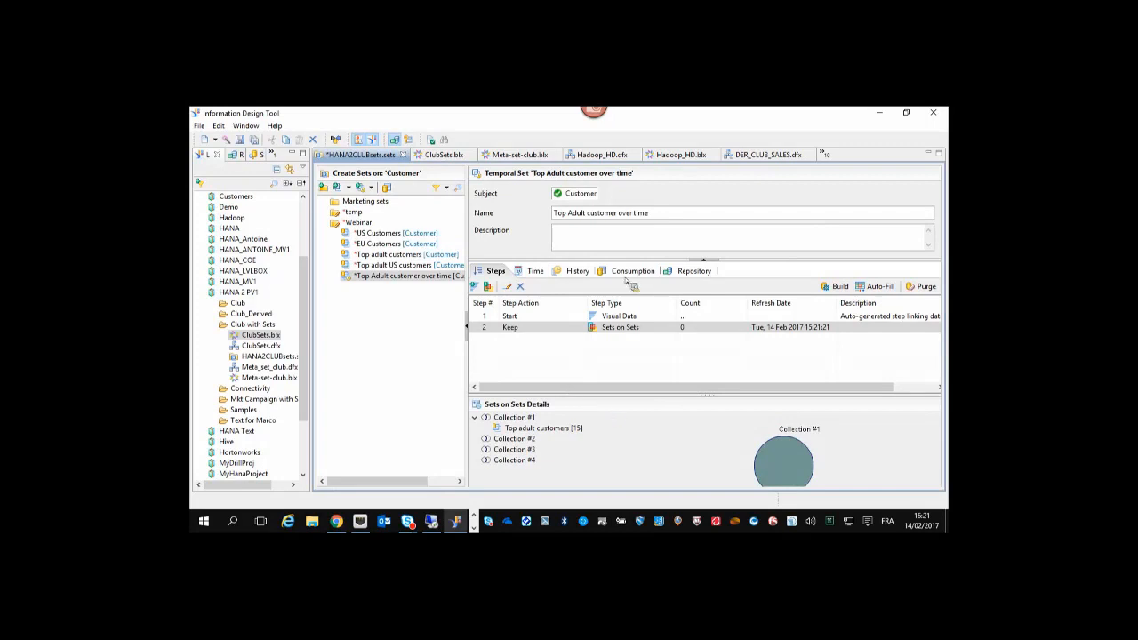
# Show the set's History tab charting Members per monthly period.
pyautogui.click(574, 271)
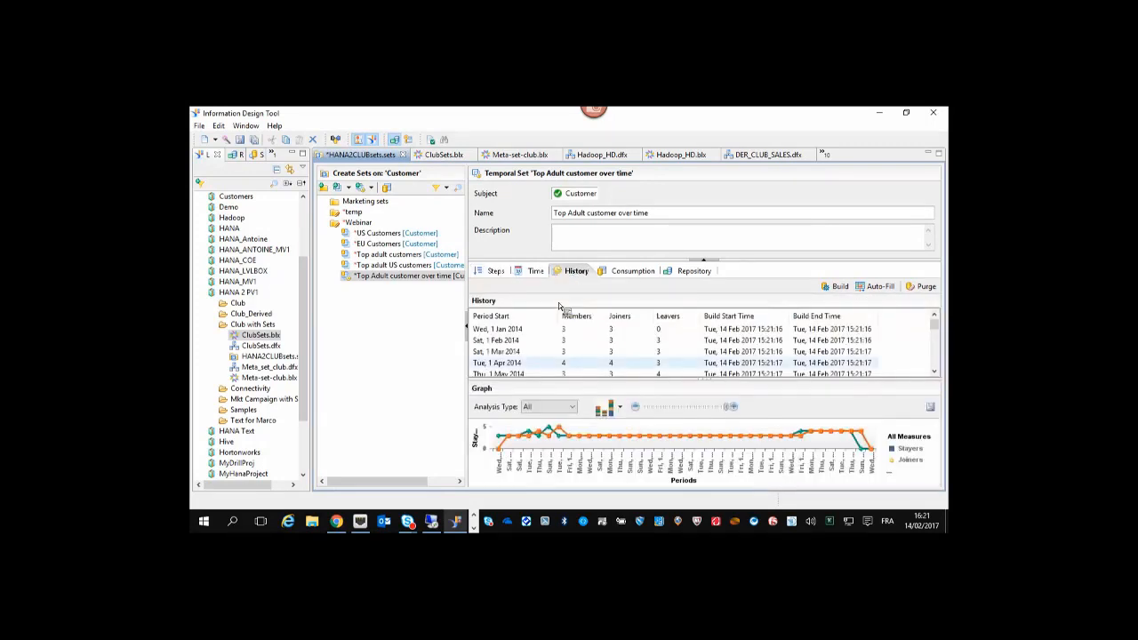
pyautogui.click(559, 410)
pyautogui.click(553, 432)
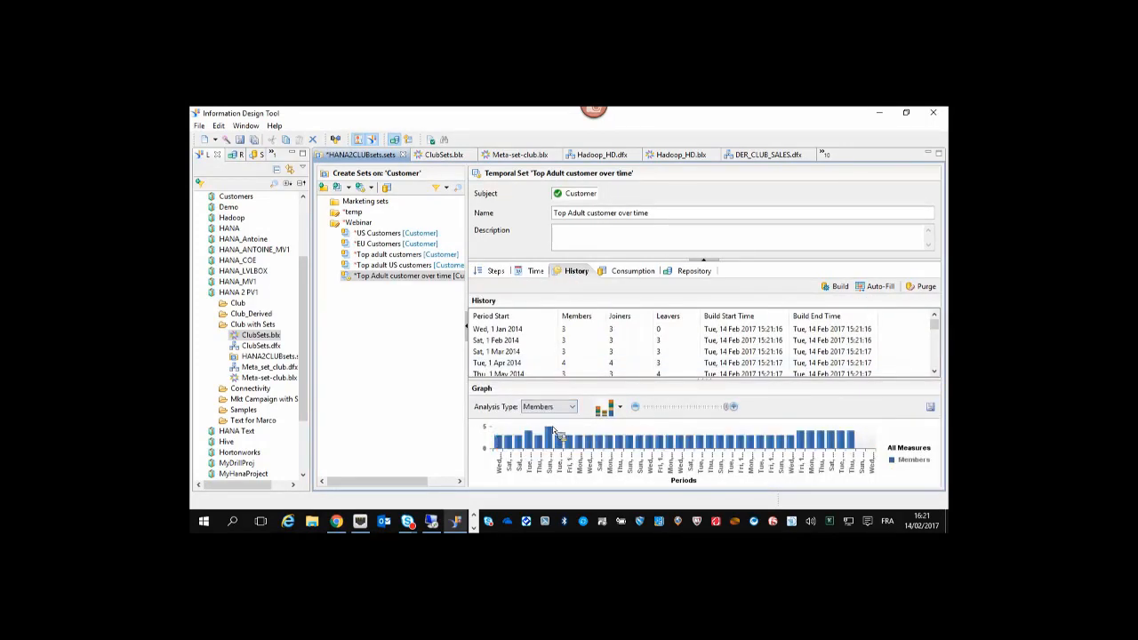
pyautogui.moveTo(584, 384); pyautogui.dragTo(590, 365)
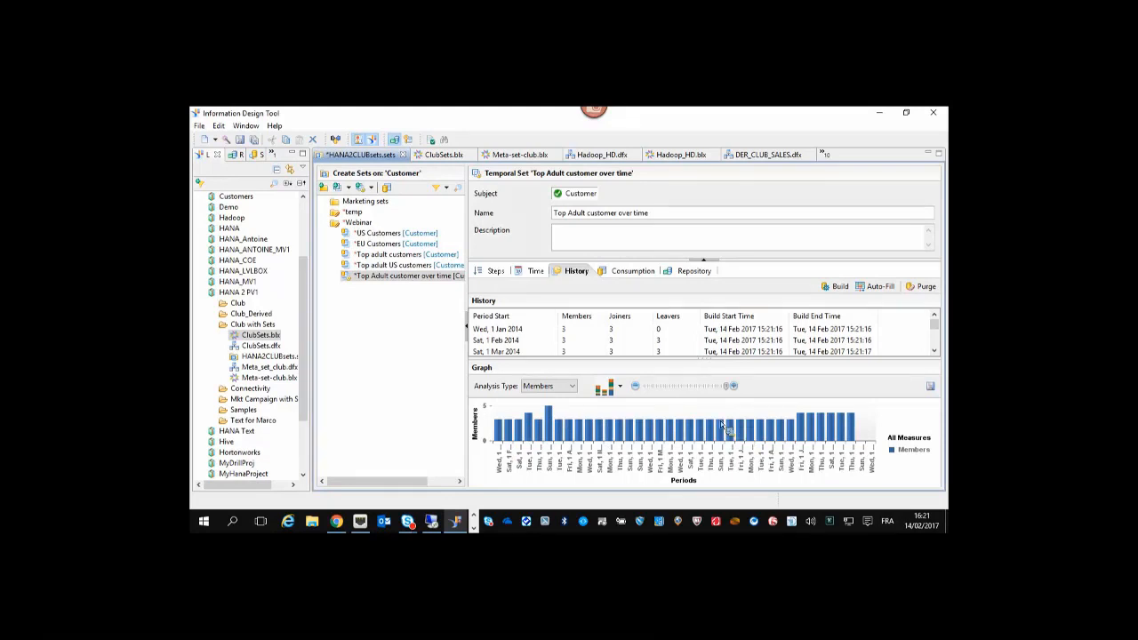
# Switch the chart through Joiners, Leavers and Stayers, then back to Members.
pyautogui.click(574, 388)
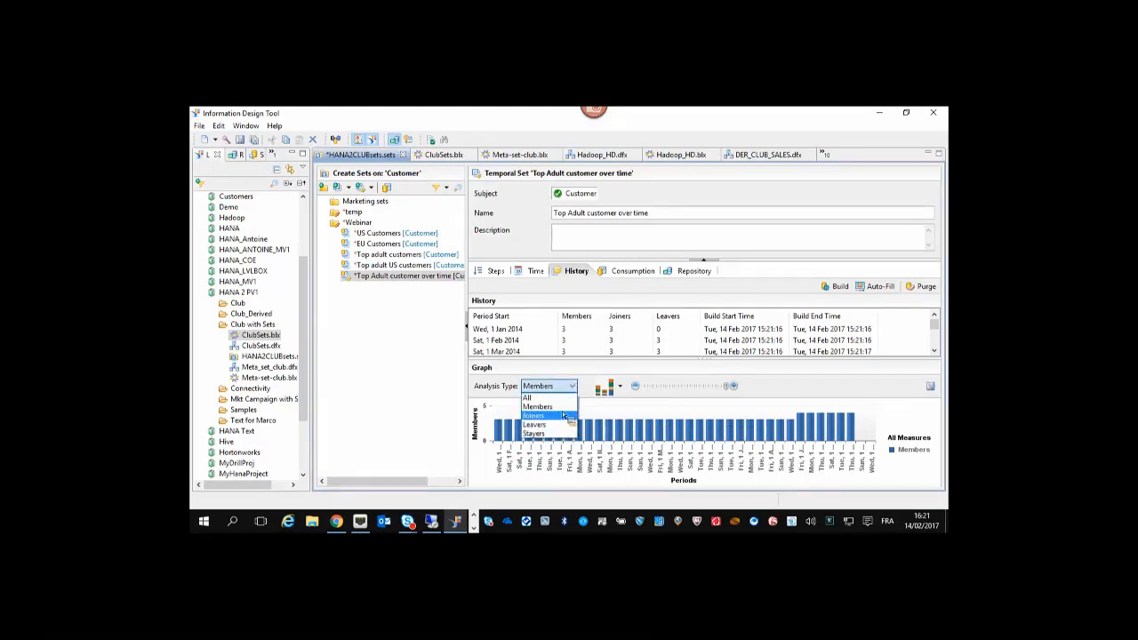
pyautogui.click(558, 415)
pyautogui.click(572, 386)
pyautogui.click(560, 427)
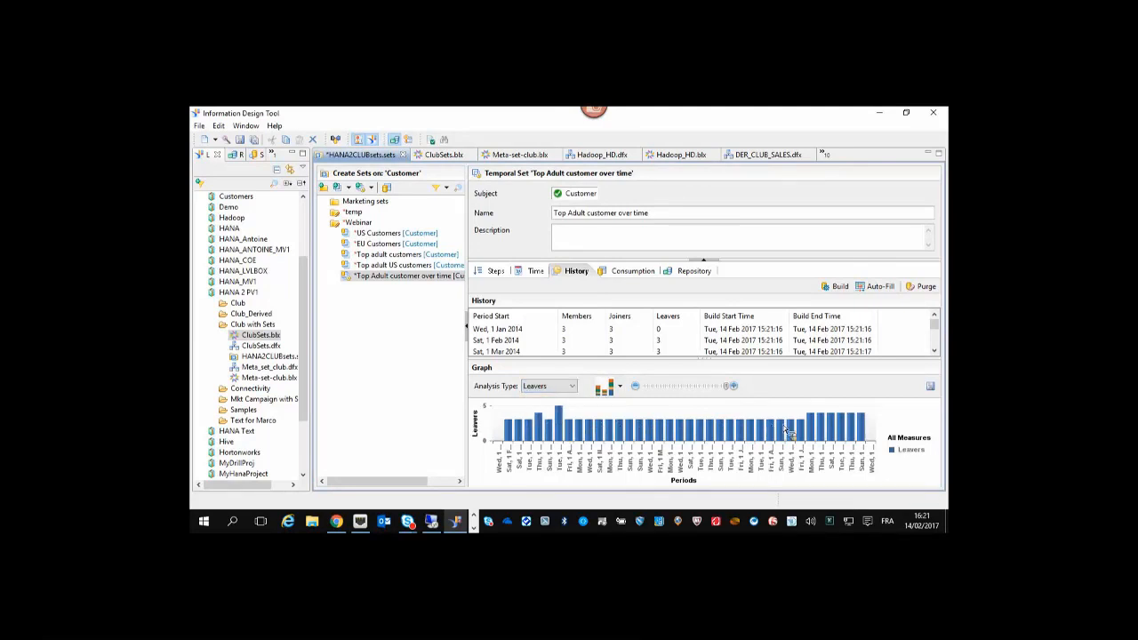
pyautogui.click(574, 387)
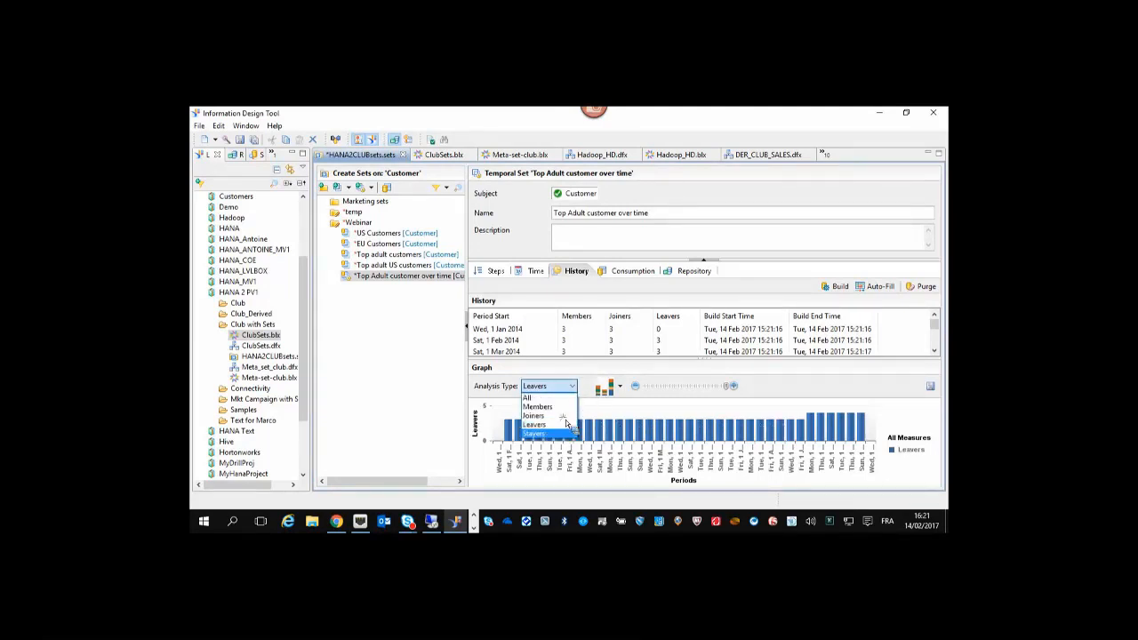
pyautogui.click(560, 433)
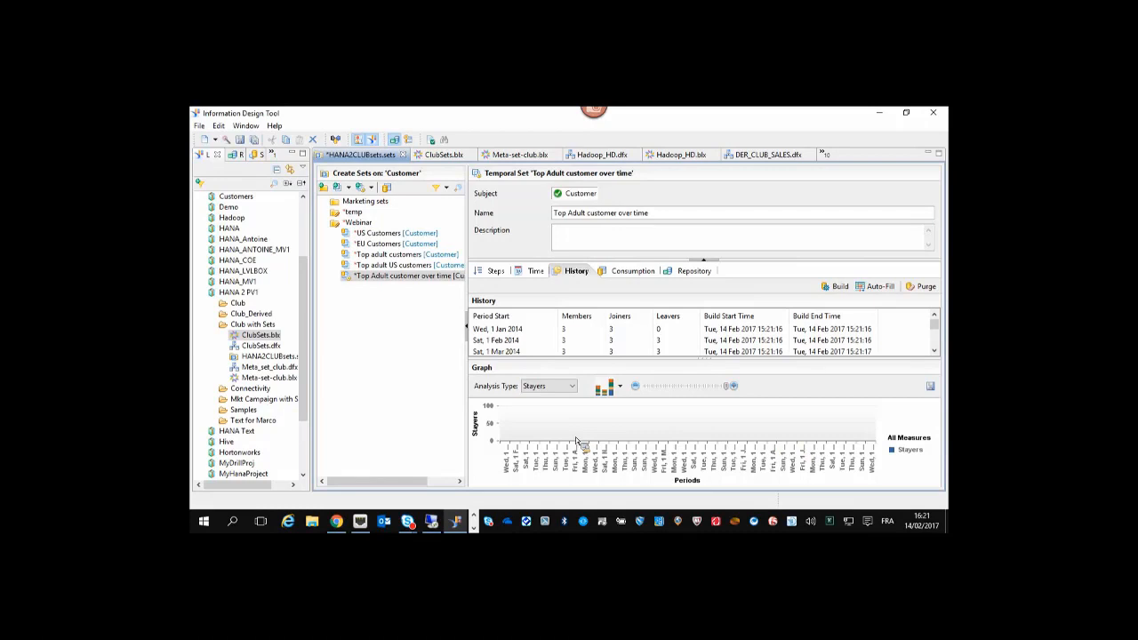
pyautogui.click(572, 386)
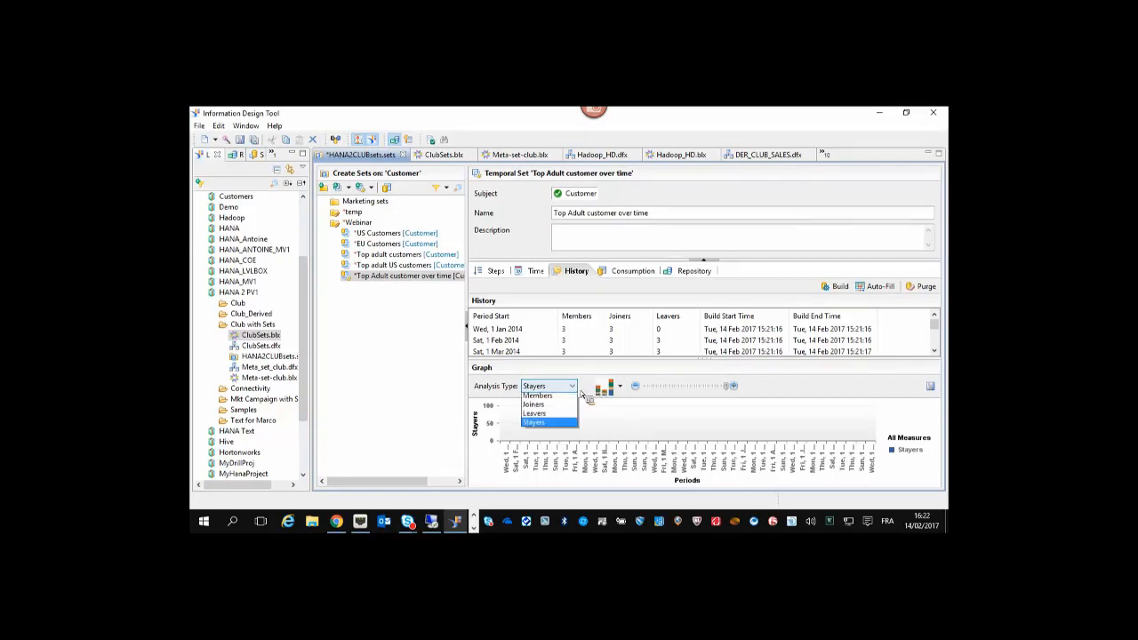
pyautogui.click(560, 407)
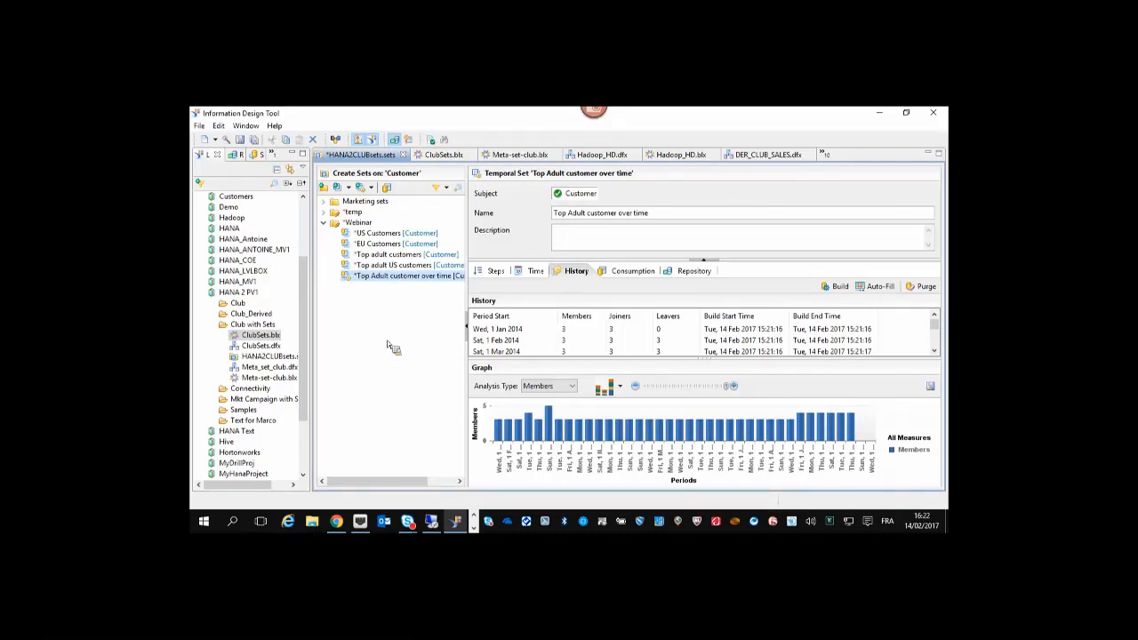
# Save HANA2CLUBsets.sets and switch to the remote session showing the MySets folder.
pyautogui.click(240, 142)
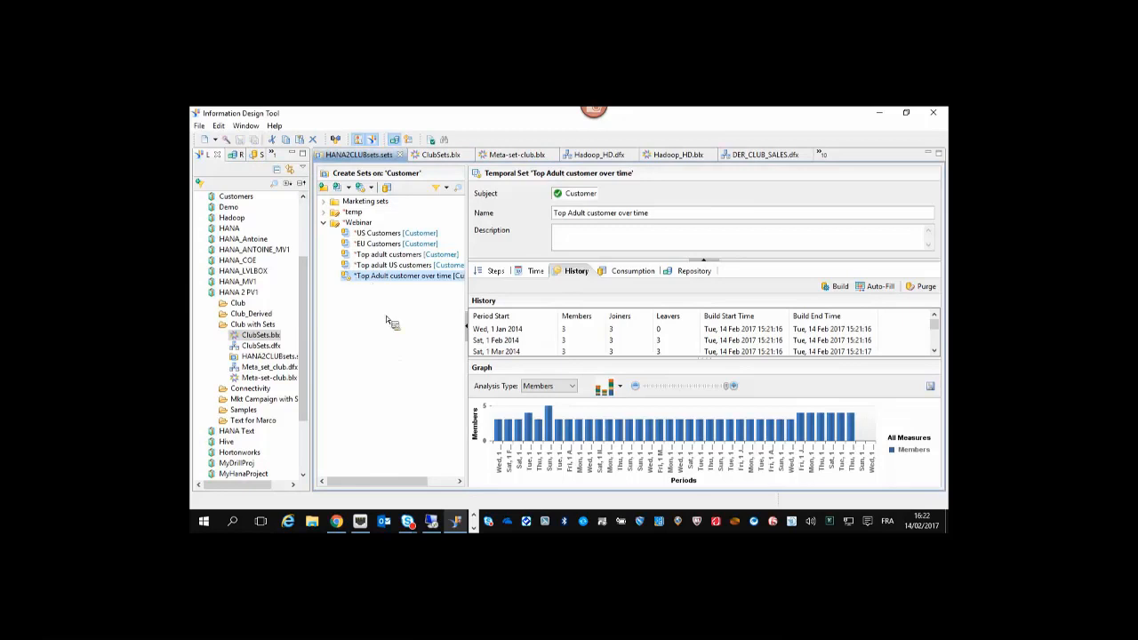
pyautogui.rightClick(270, 357)
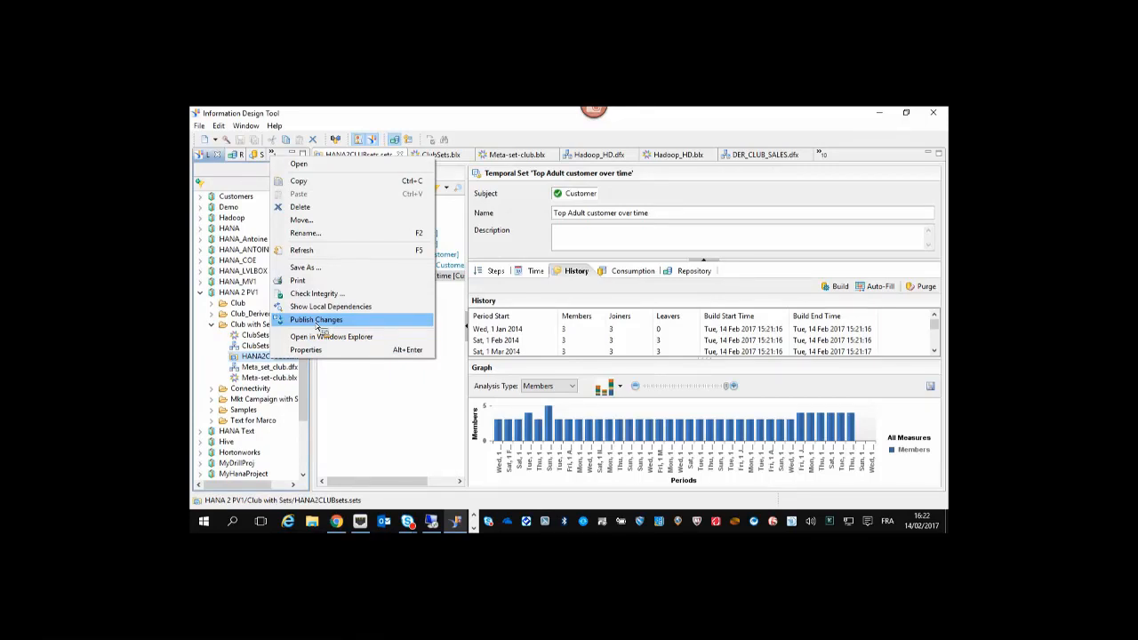
pyautogui.click(370, 413)
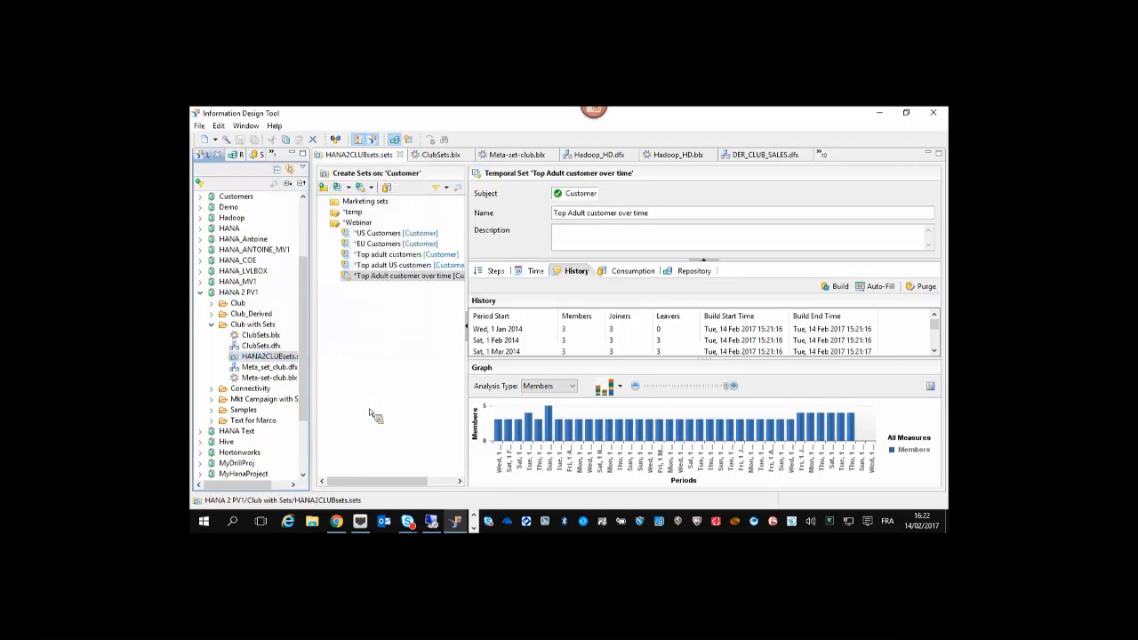
pyautogui.click(369, 409)
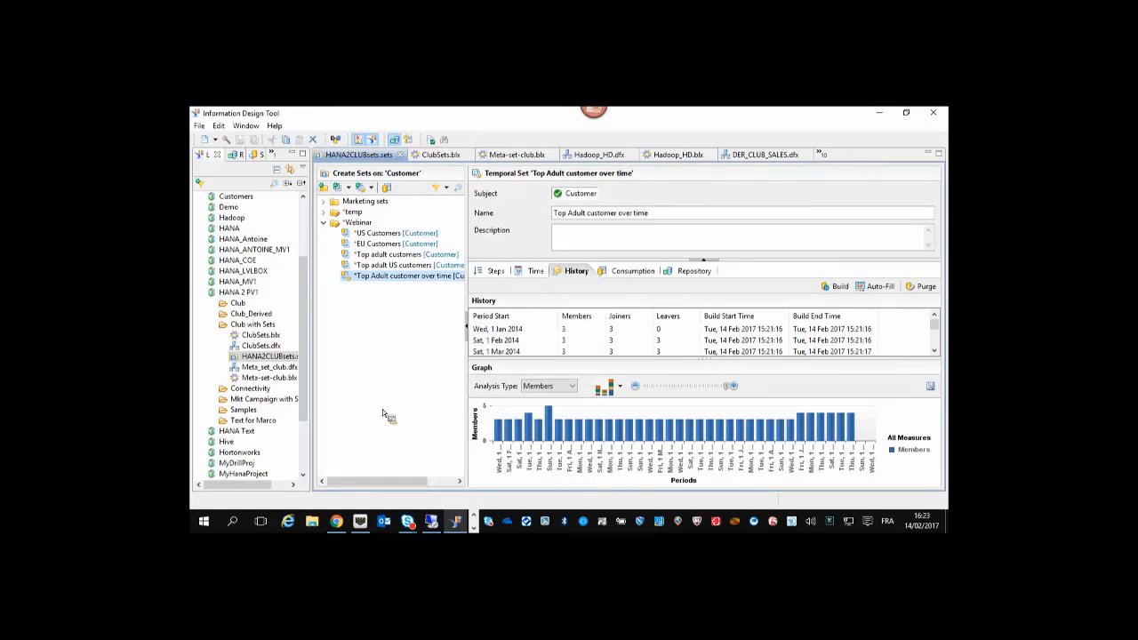
pyautogui.click(434, 524)
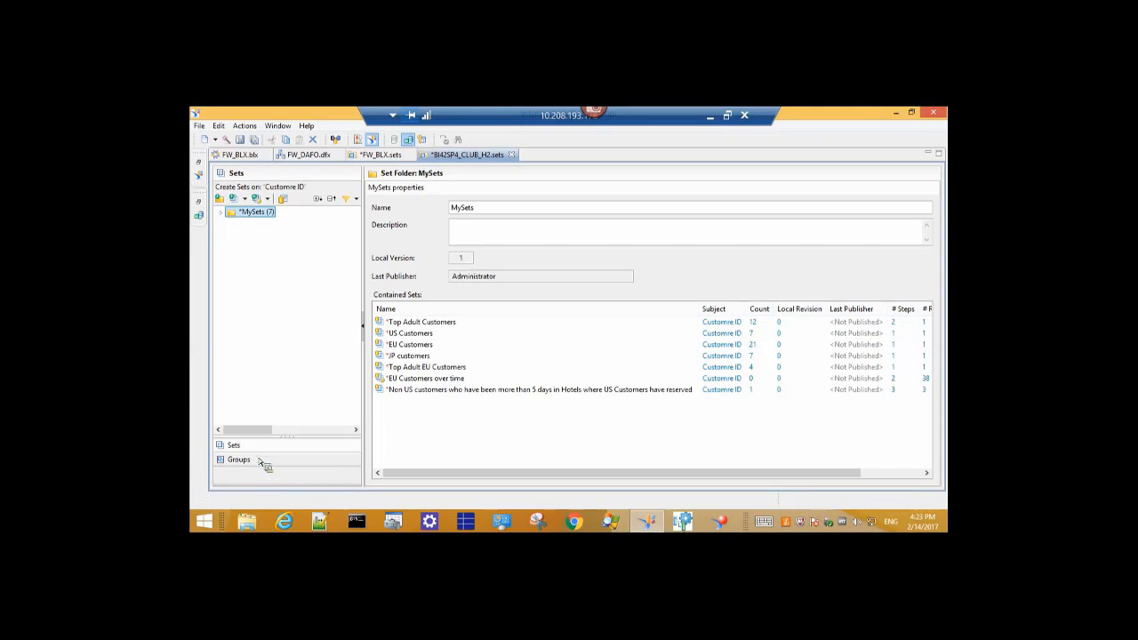
# Create a Webinar folder under MySets with a new static set on Customre ID.
pyautogui.click(219, 200)
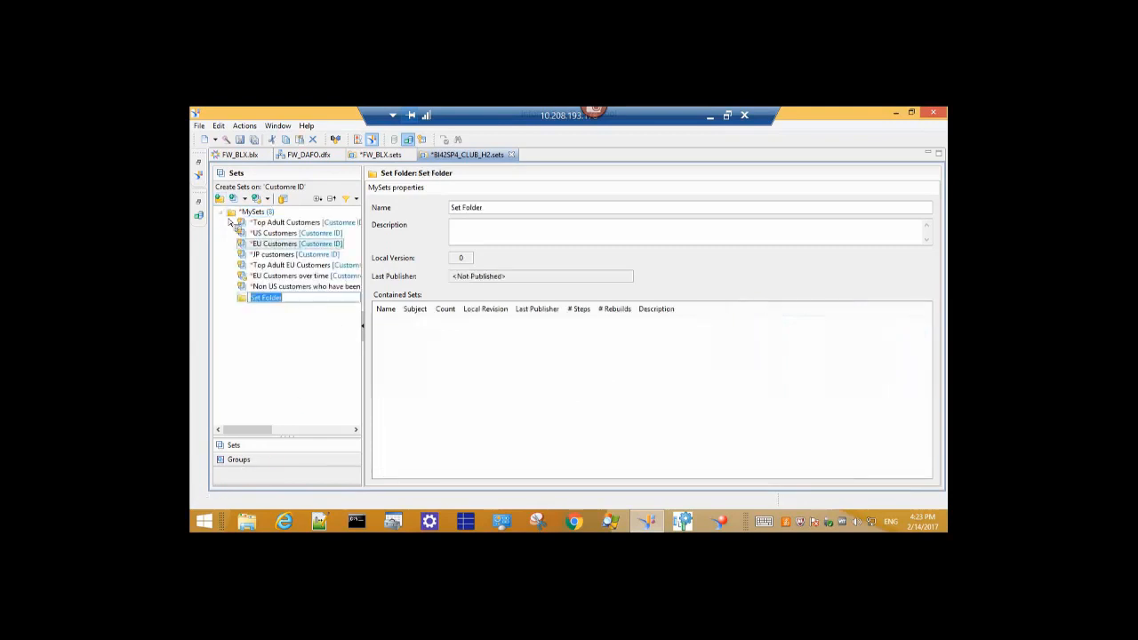
pyautogui.write('We')
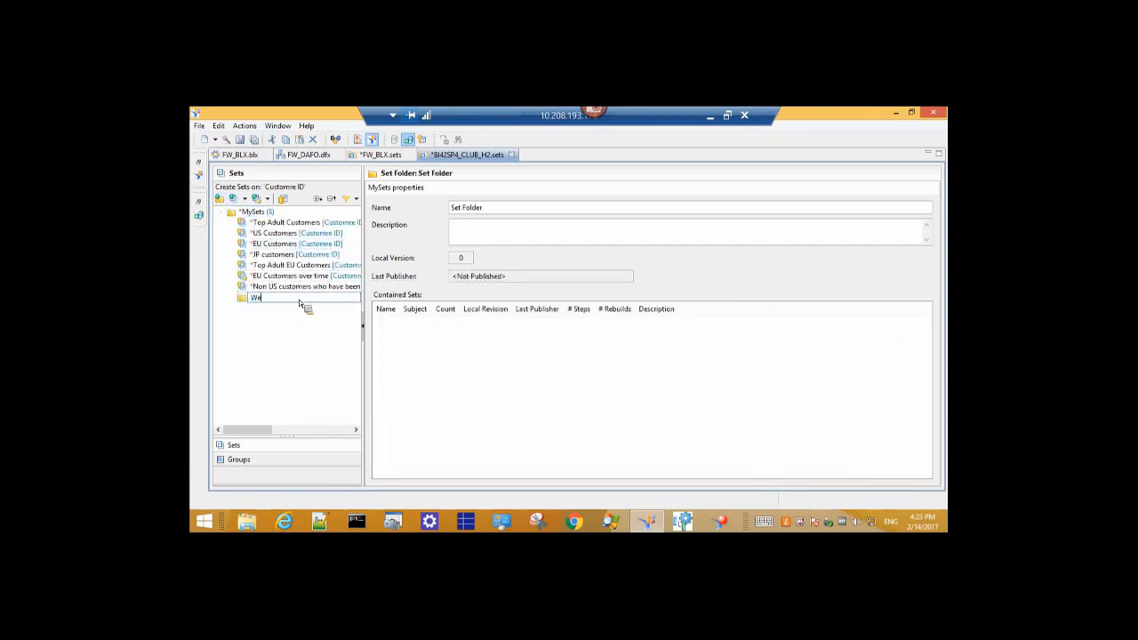
pyautogui.write('binar')
pyautogui.press('Return')
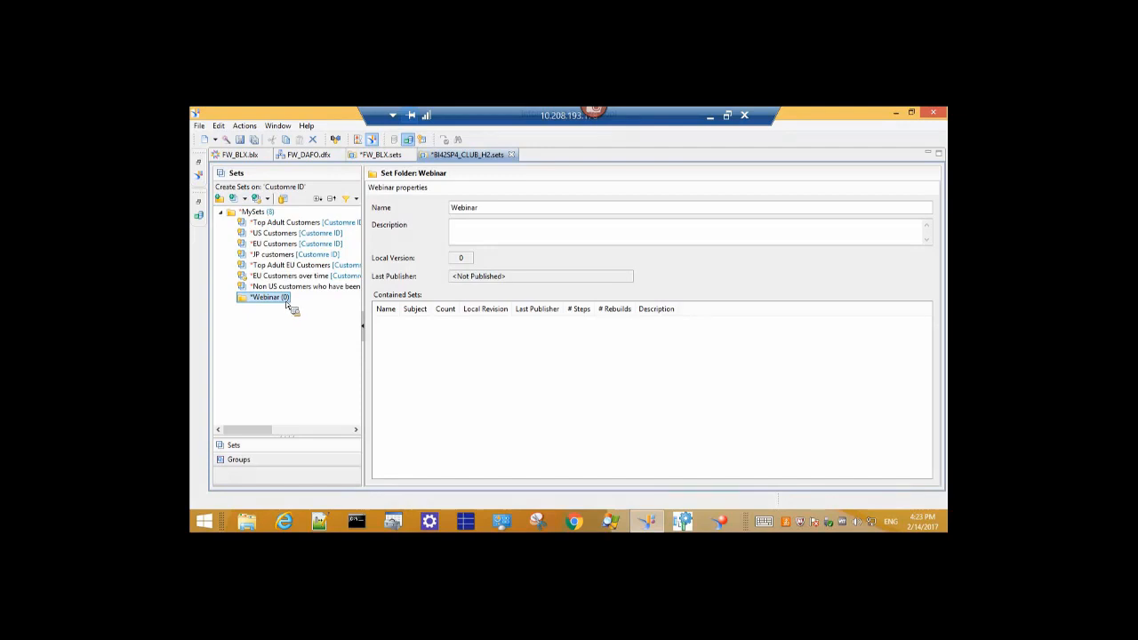
pyautogui.click(244, 198)
pyautogui.click(260, 211)
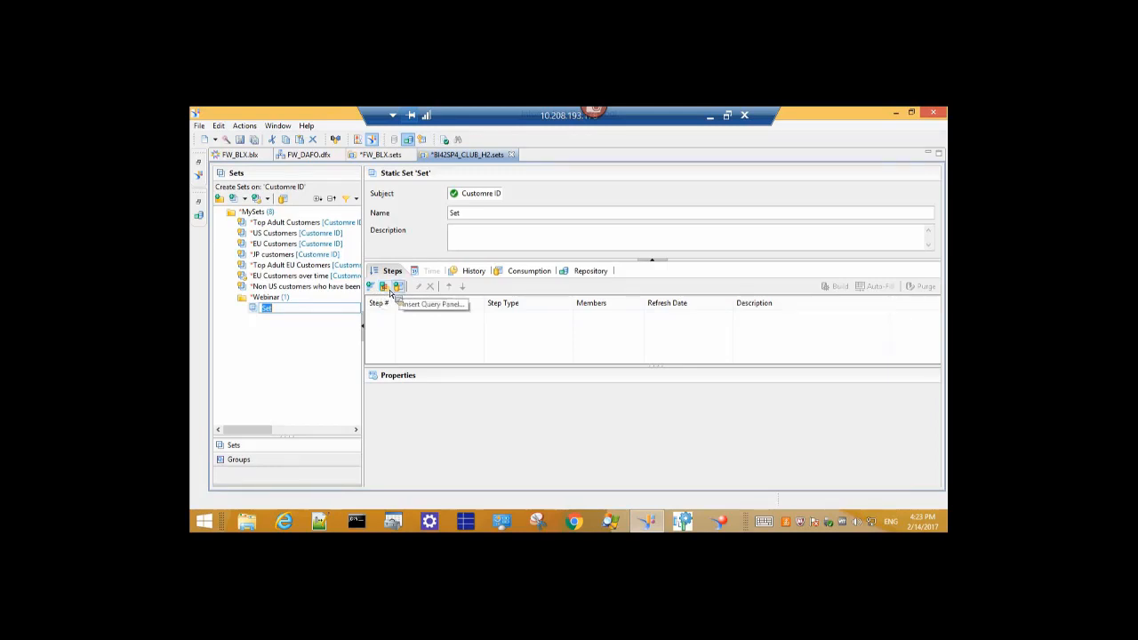
# Add a subquery filter using Resort as both the compared and the result object.
pyautogui.click(391, 292)
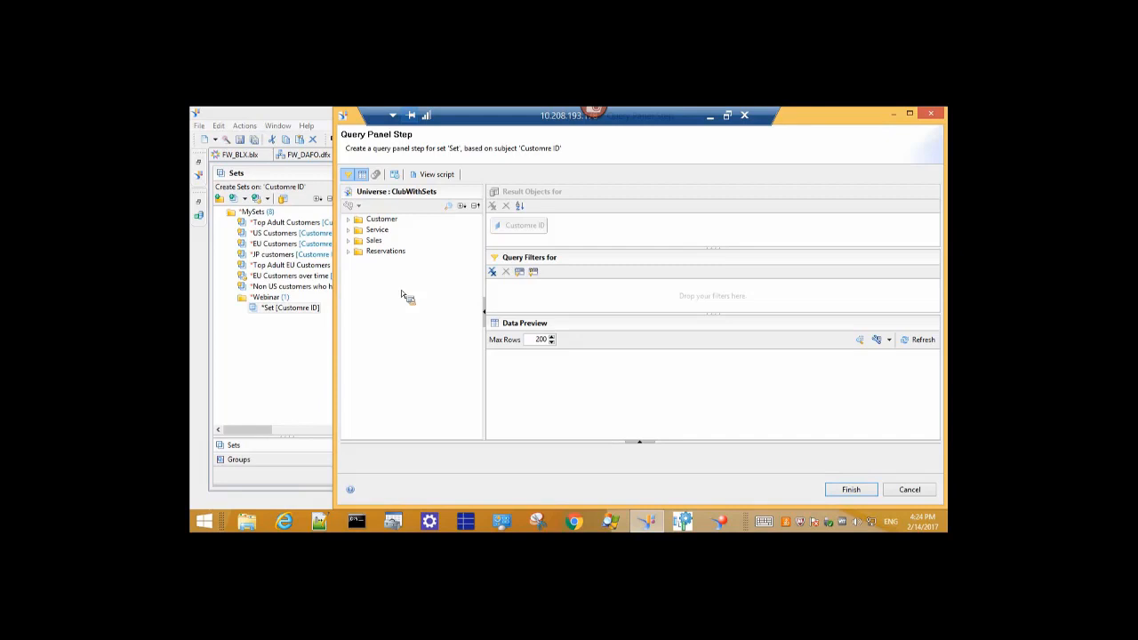
pyautogui.moveTo(411, 289); pyautogui.dragTo(504, 241)
pyautogui.click(521, 273)
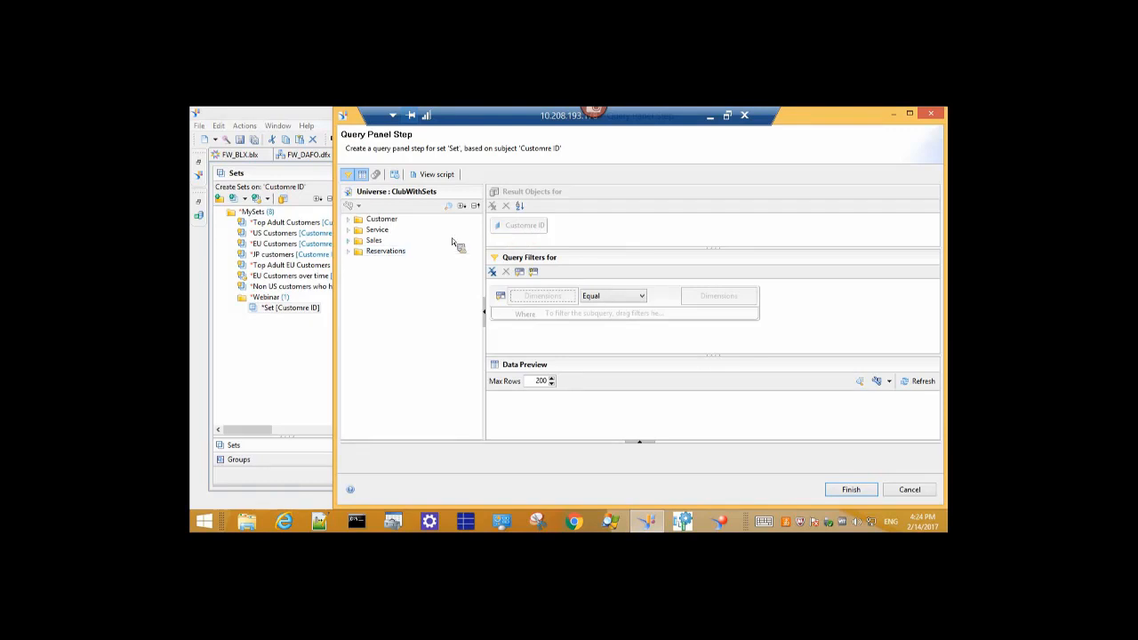
pyautogui.click(349, 252)
pyautogui.click(348, 229)
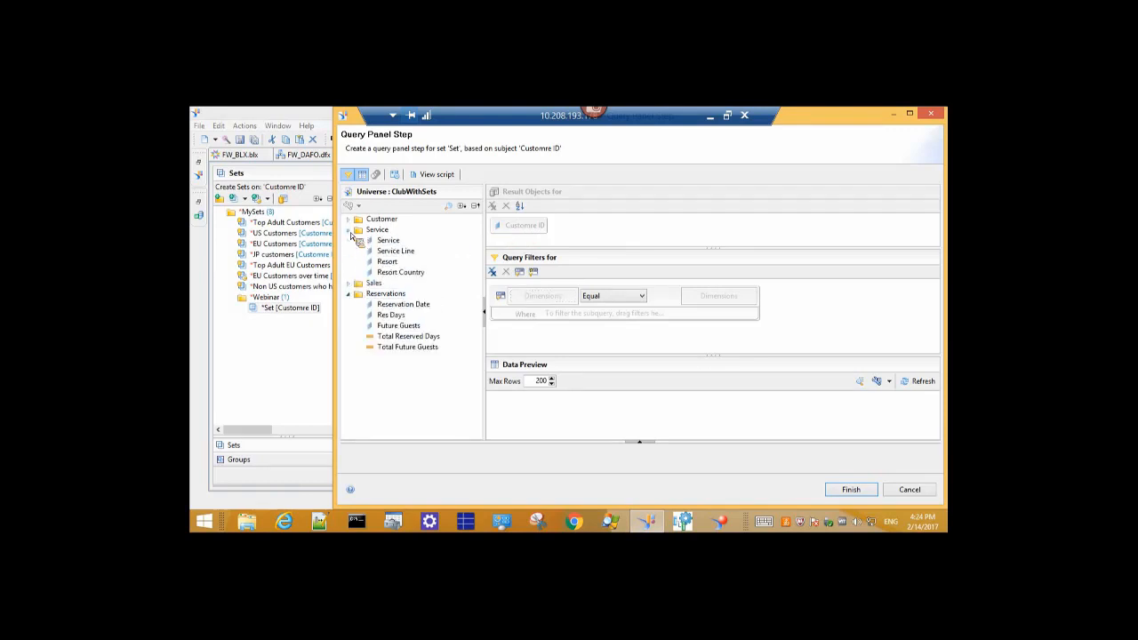
pyautogui.moveTo(402, 272); pyautogui.dragTo(528, 296)
pyautogui.moveTo(391, 276); pyautogui.dragTo(709, 314)
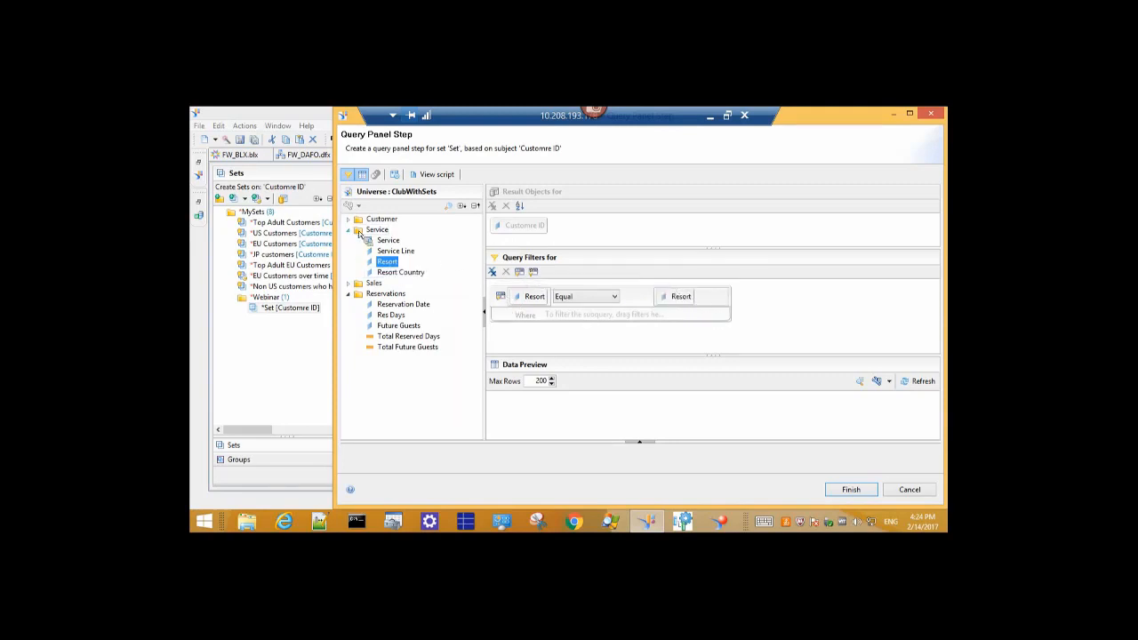
# Restrict the subquery to Country equal to US, picked from the list of values.
pyautogui.click(348, 220)
pyautogui.moveTo(390, 283); pyautogui.dragTo(594, 317)
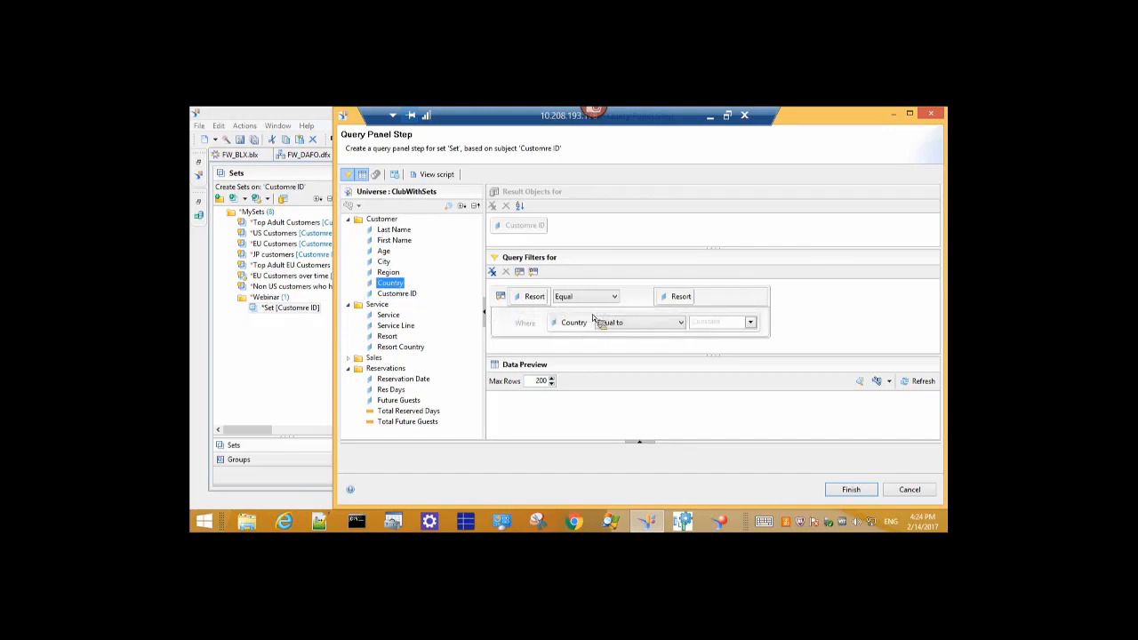
pyautogui.click(750, 322)
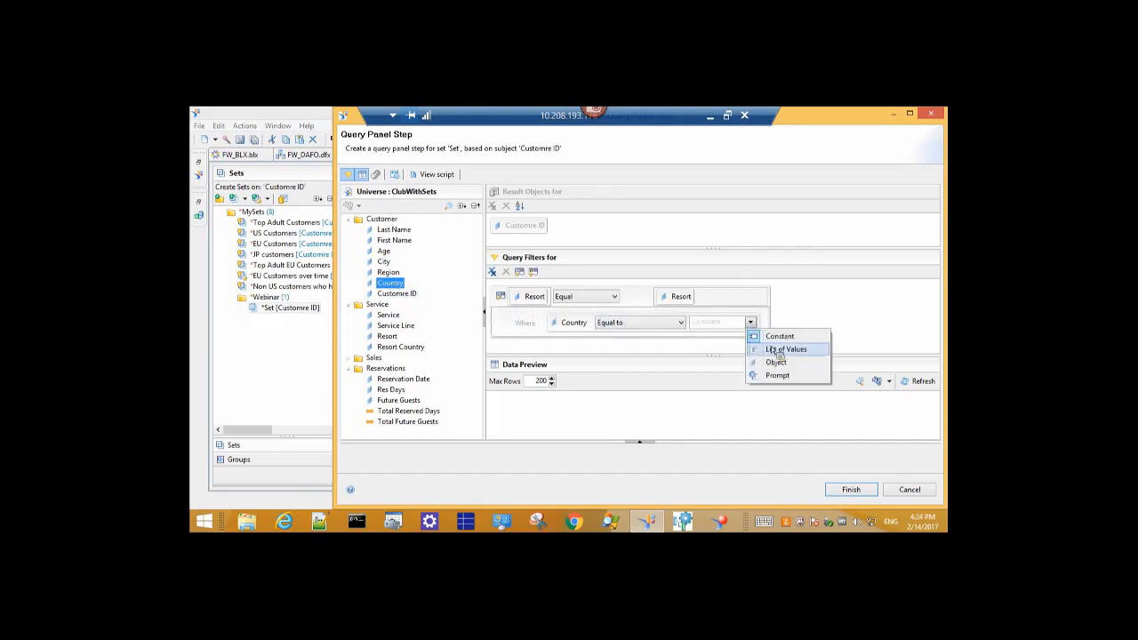
pyautogui.click(779, 350)
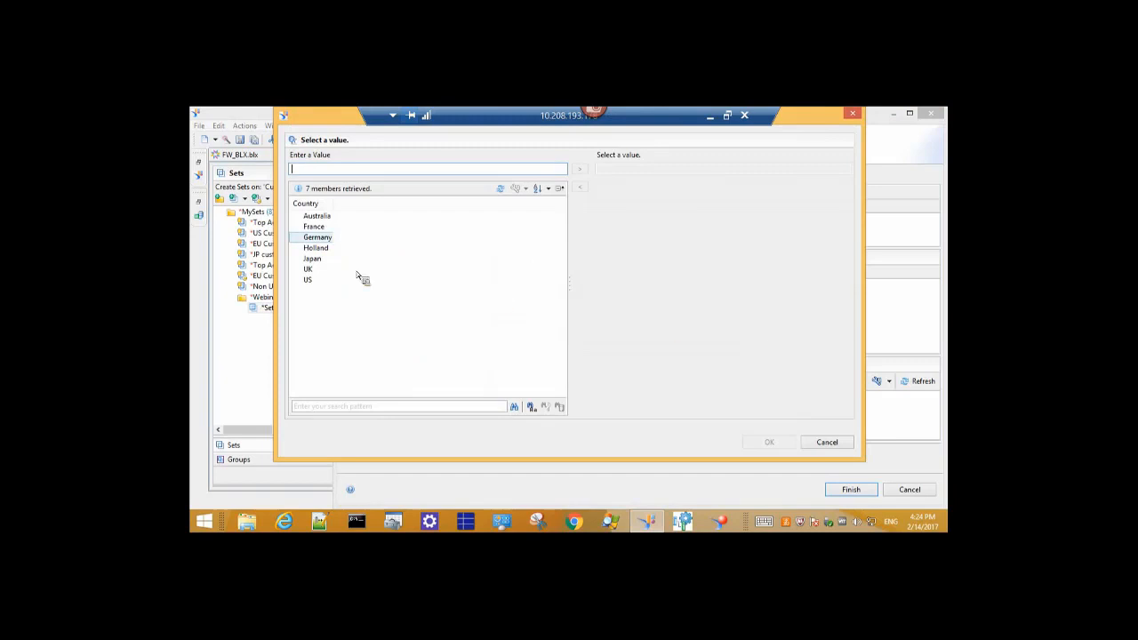
pyautogui.doubleClick(312, 279)
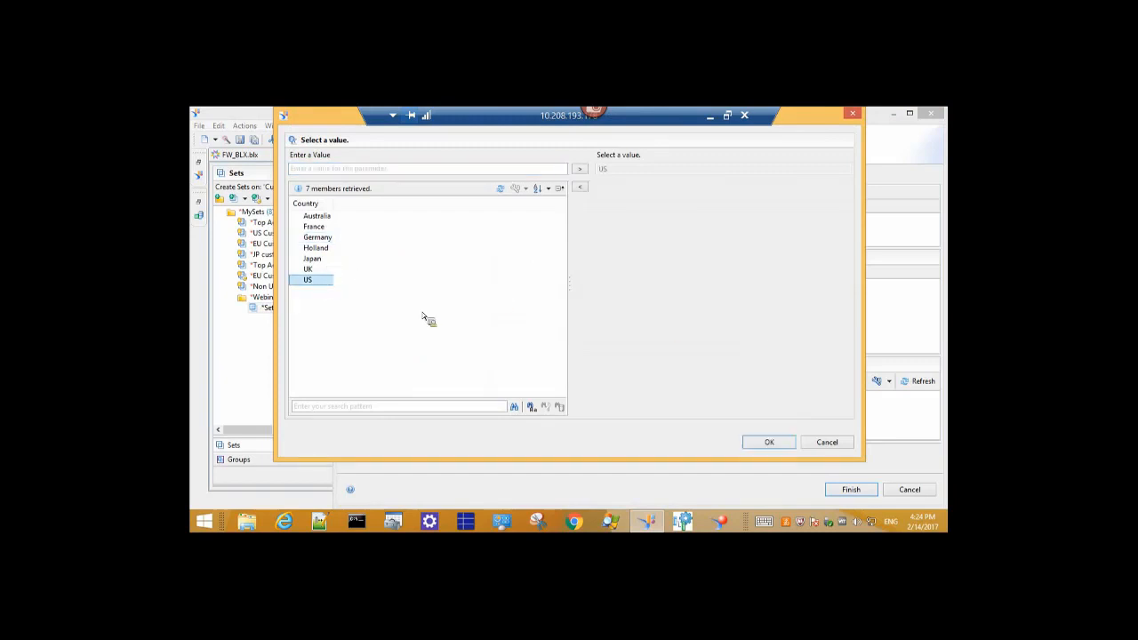
pyautogui.click(769, 442)
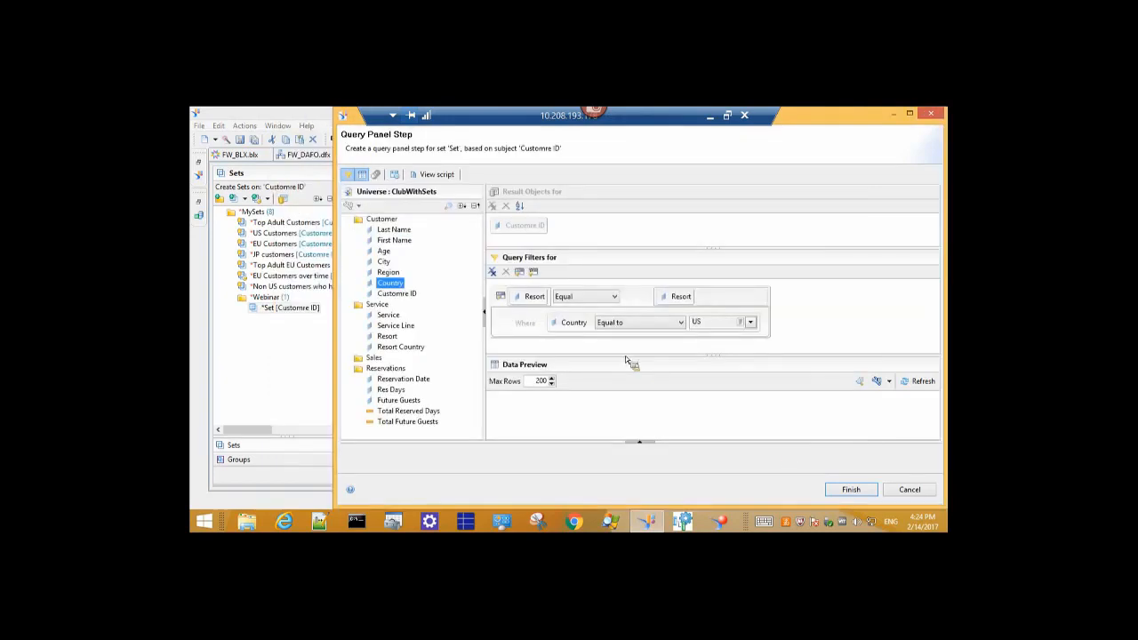
pyautogui.moveTo(625, 356); pyautogui.dragTo(630, 400)
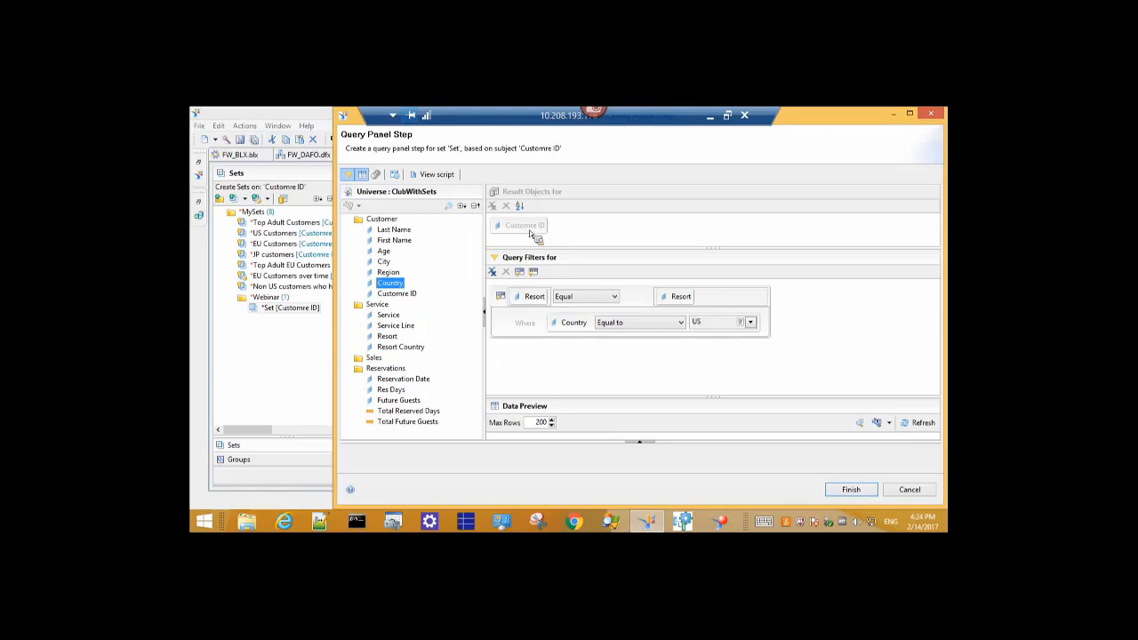
# Add a Country filter set to Not Equal to US from the list of values.
pyautogui.moveTo(393, 284); pyautogui.dragTo(529, 368)
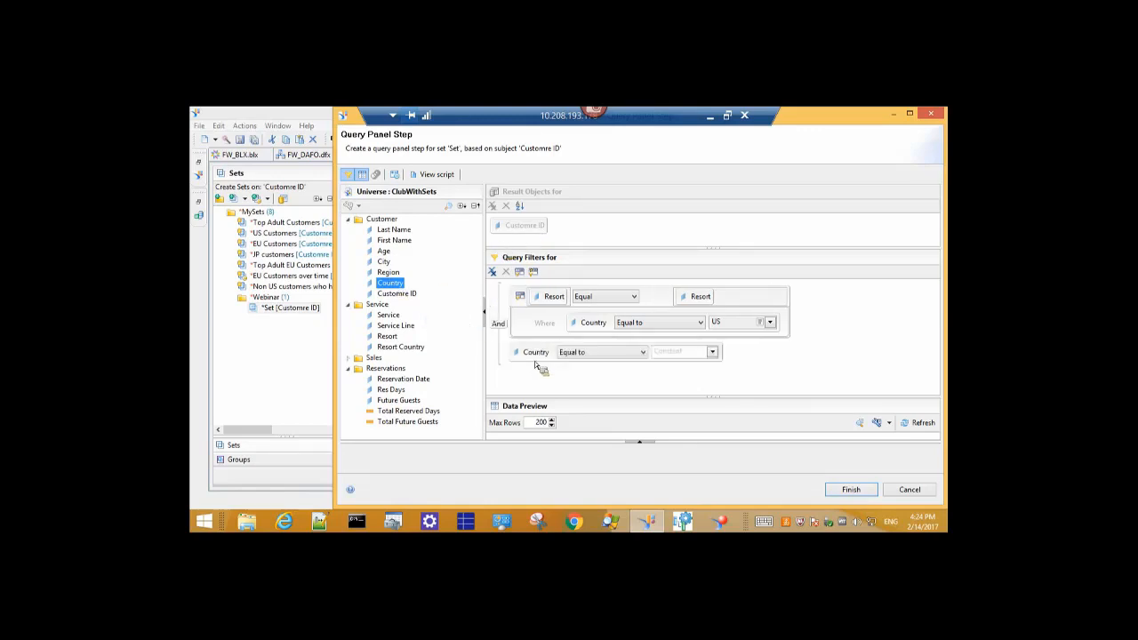
pyautogui.click(623, 351)
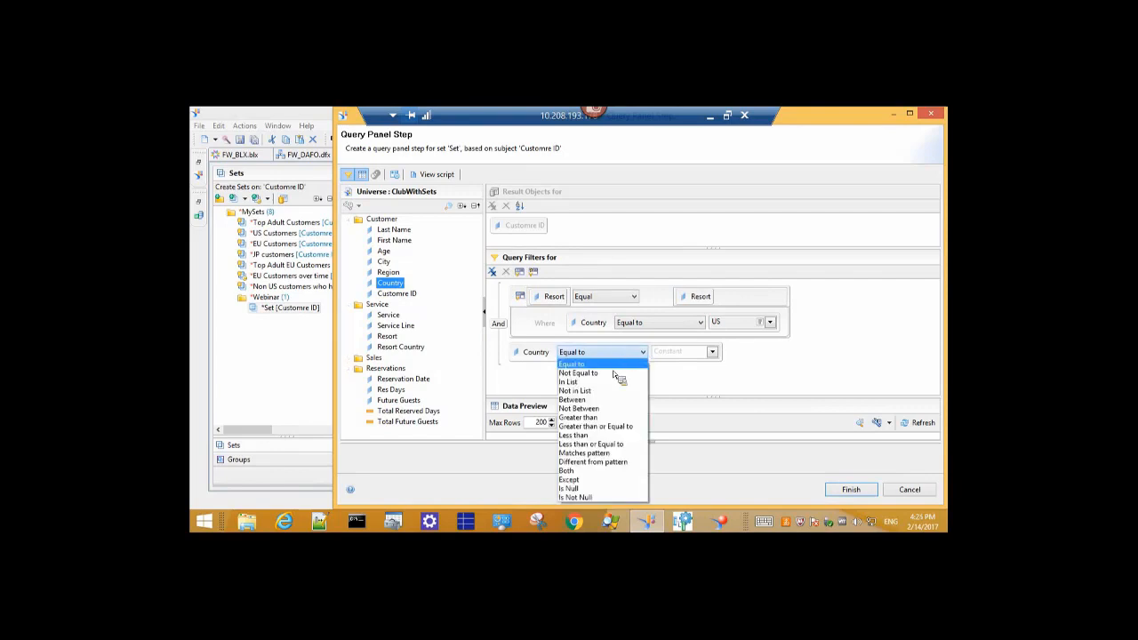
pyautogui.click(610, 382)
pyautogui.click(617, 356)
pyautogui.click(610, 377)
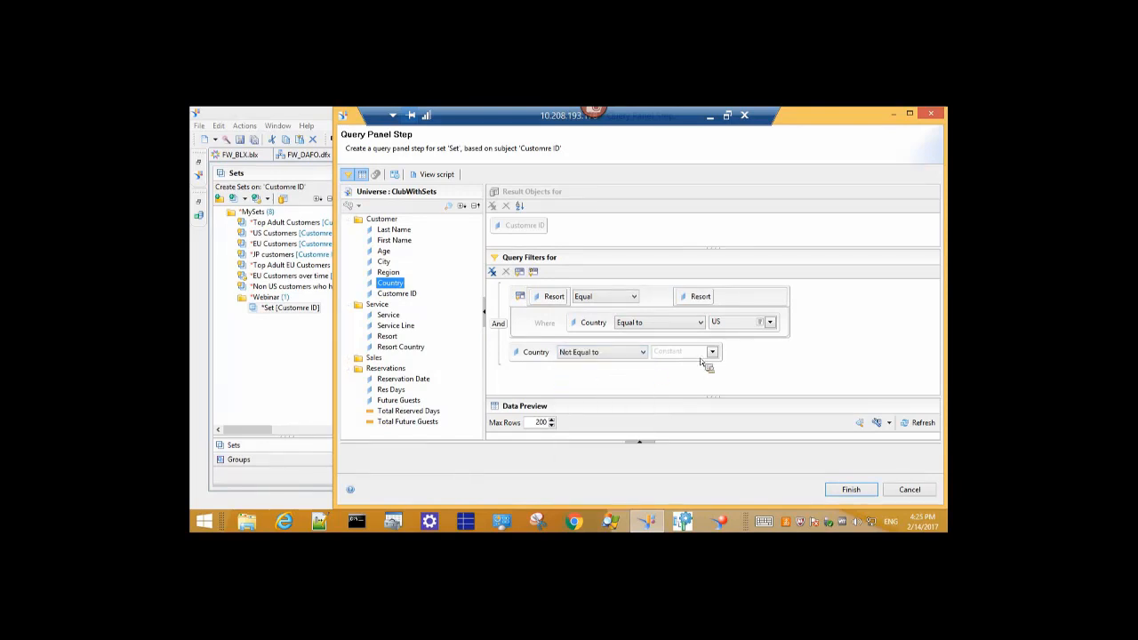
pyautogui.click(712, 352)
pyautogui.click(750, 379)
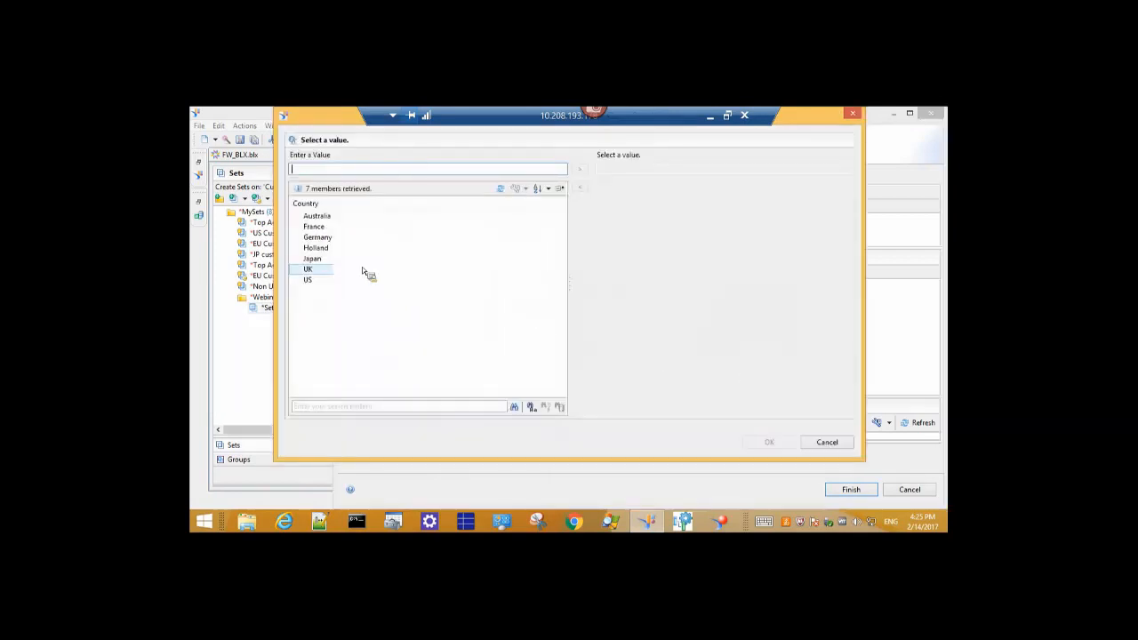
pyautogui.click(316, 281)
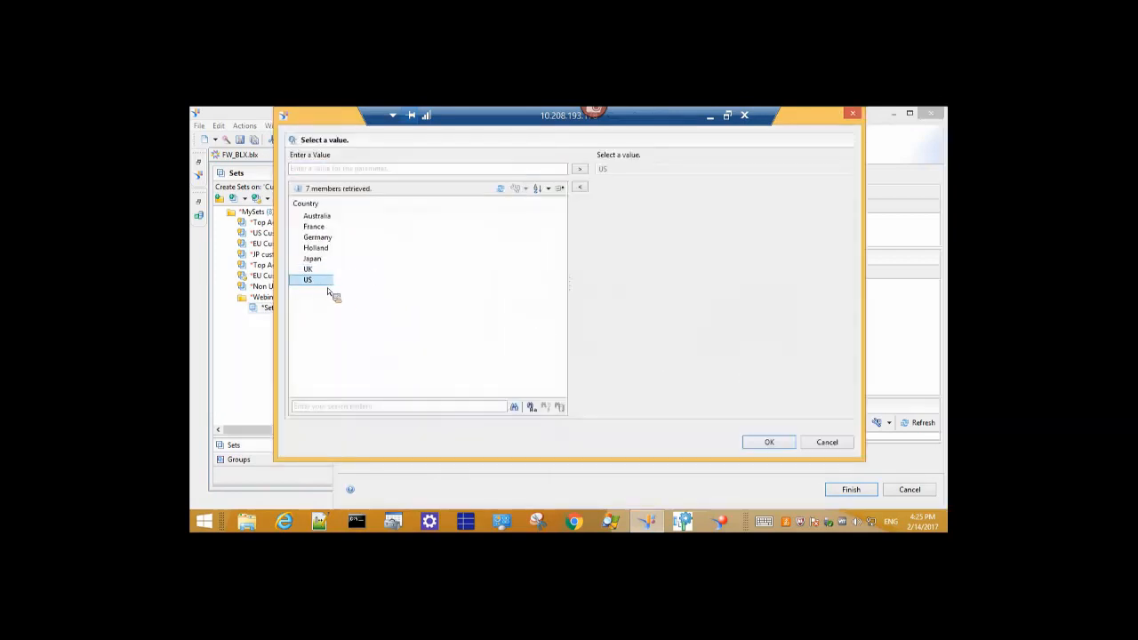
pyautogui.click(780, 439)
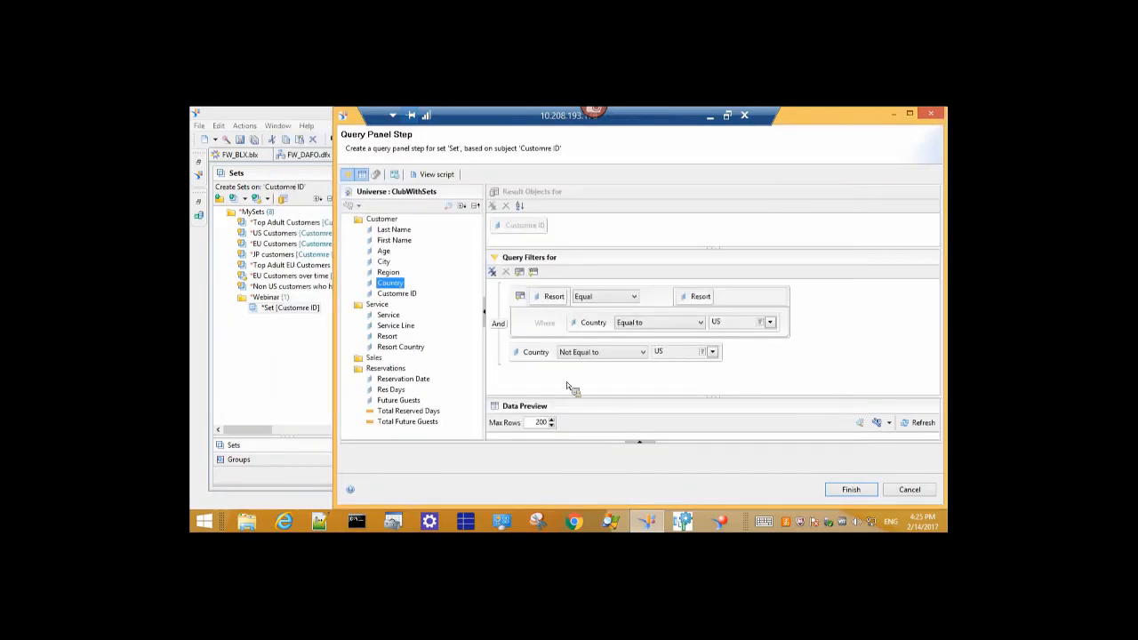
pyautogui.moveTo(407, 433); pyautogui.dragTo(418, 415)
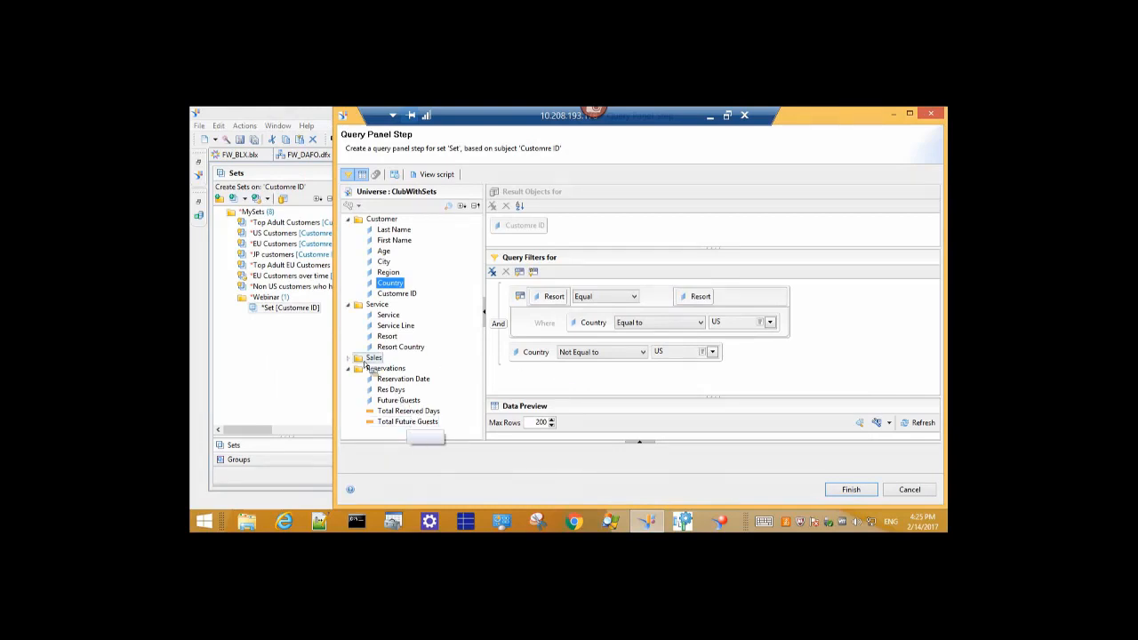
# Add a Total Days filter of Greater than or Equal to 15.
pyautogui.click(348, 359)
pyautogui.scroll(-2, 353, 364)
pyautogui.moveTo(394, 357); pyautogui.dragTo(541, 376)
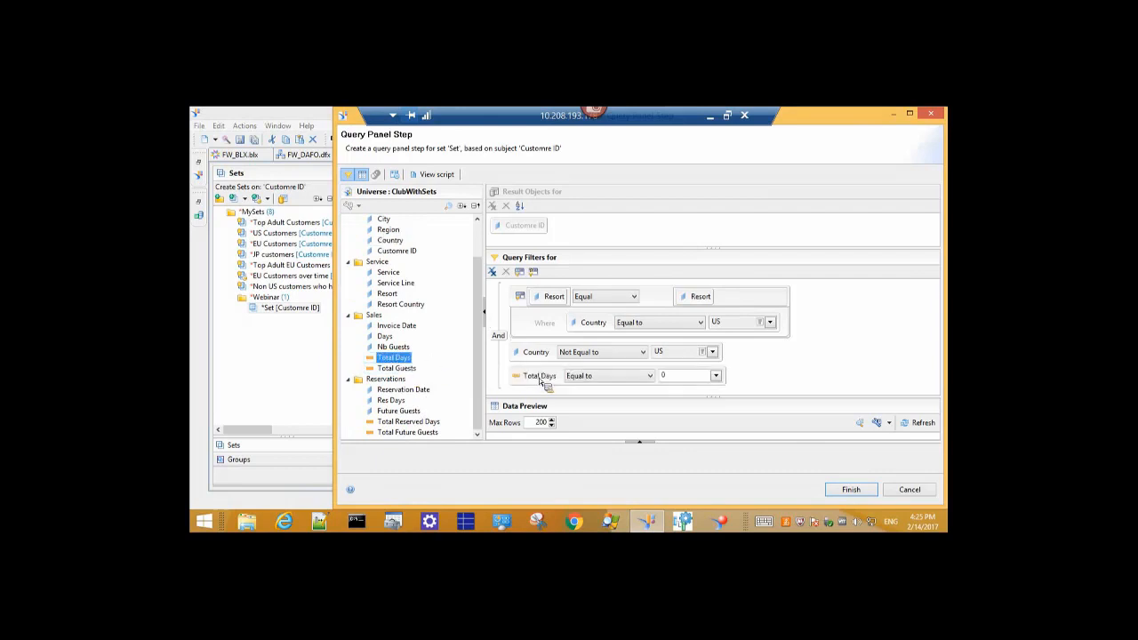
pyautogui.click(642, 376)
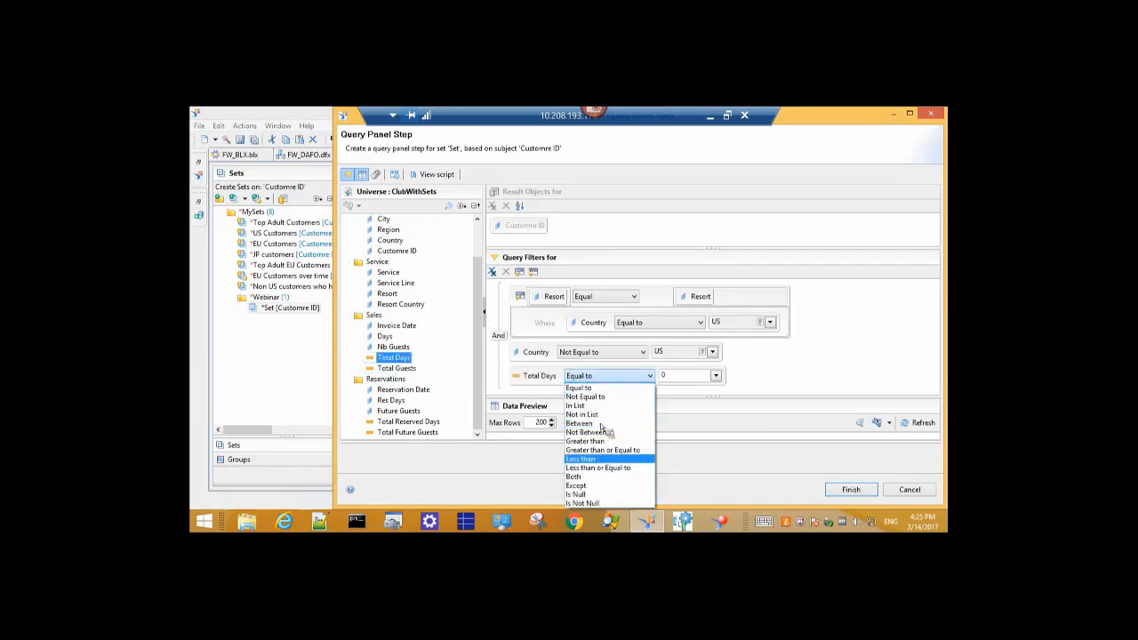
pyautogui.click(608, 450)
pyautogui.moveTo(694, 382); pyautogui.dragTo(645, 384)
pyautogui.write('15')
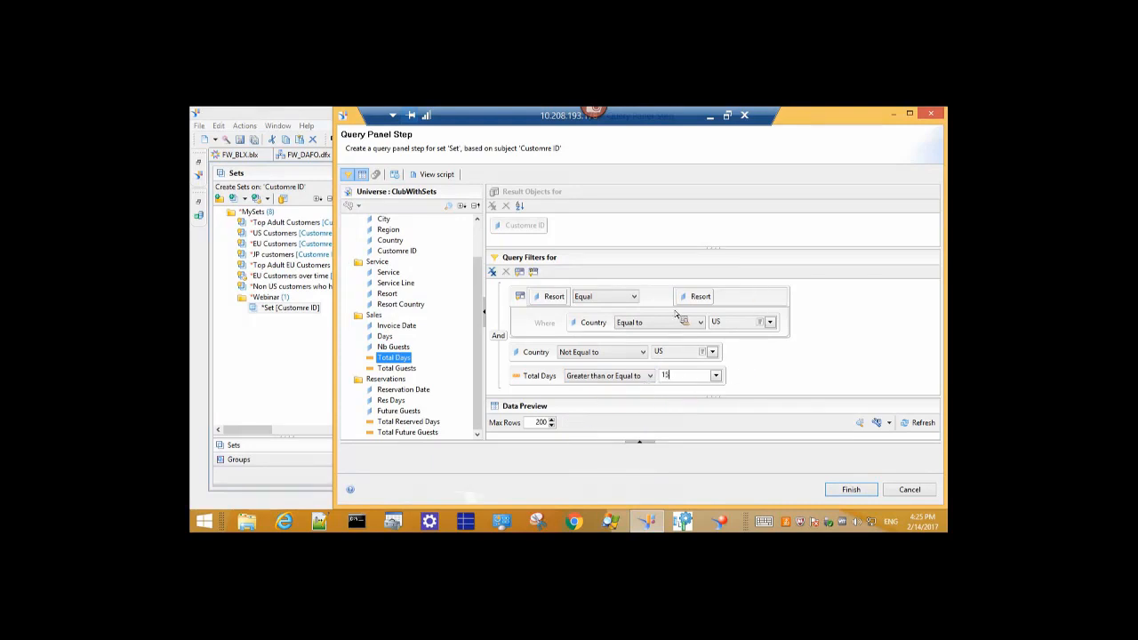
# Preview the customers matching the filters using the Sales query context.
pyautogui.click(923, 424)
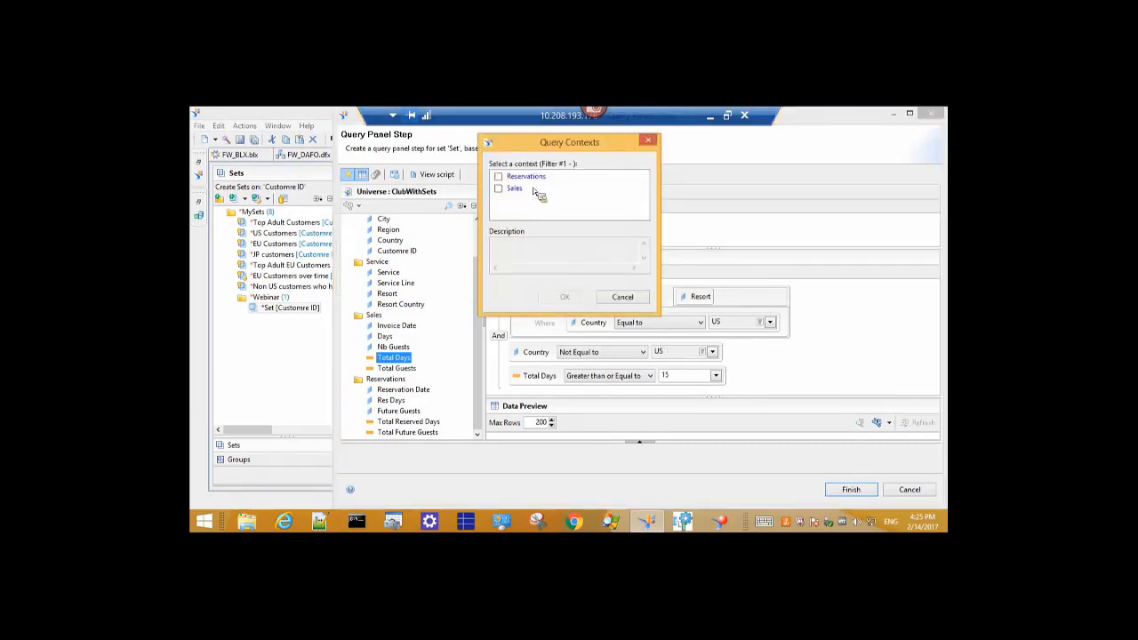
pyautogui.moveTo(527, 134); pyautogui.dragTo(549, 166)
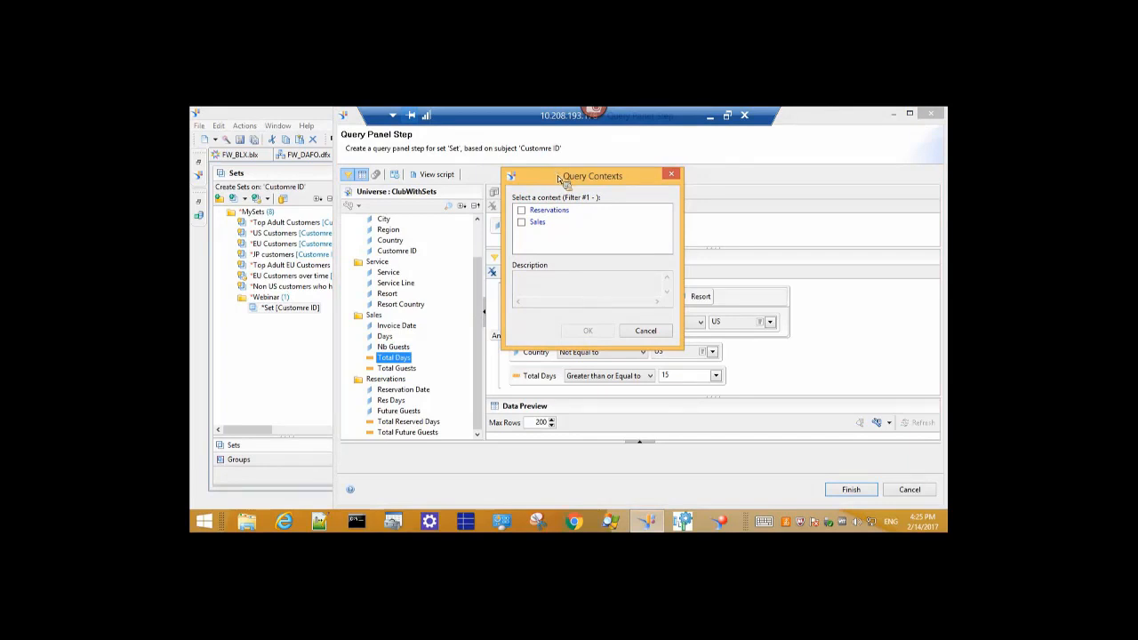
pyautogui.moveTo(593, 185); pyautogui.dragTo(502, 184)
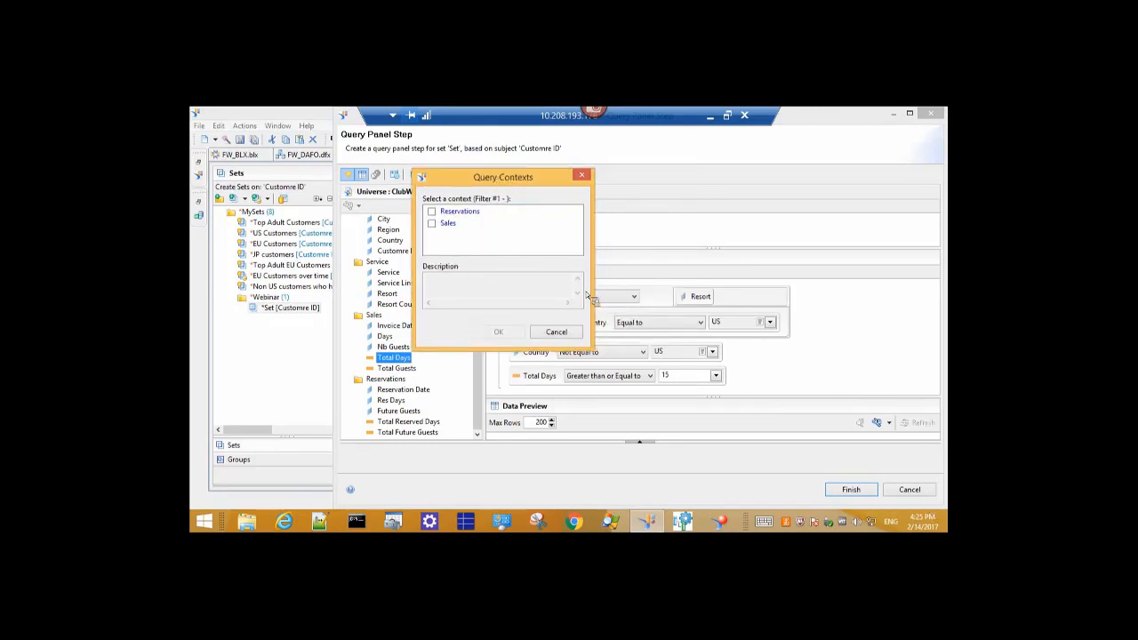
pyautogui.click(433, 224)
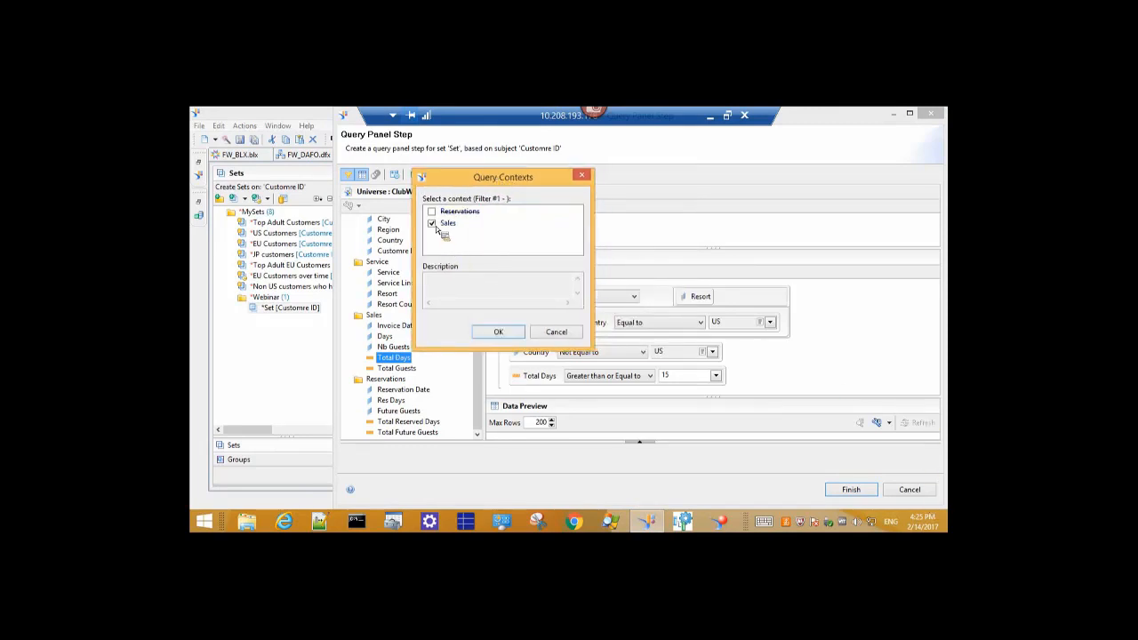
pyautogui.click(499, 333)
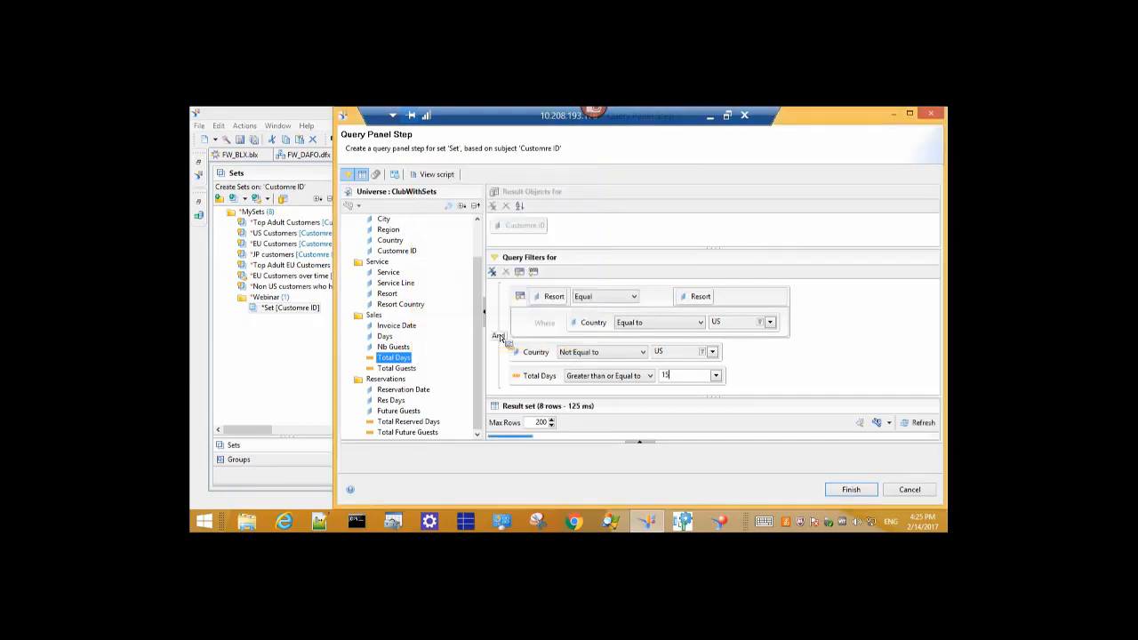
# Review the result rows and all filters, then finish the Set's query step.
pyautogui.moveTo(678, 409); pyautogui.dragTo(683, 310)
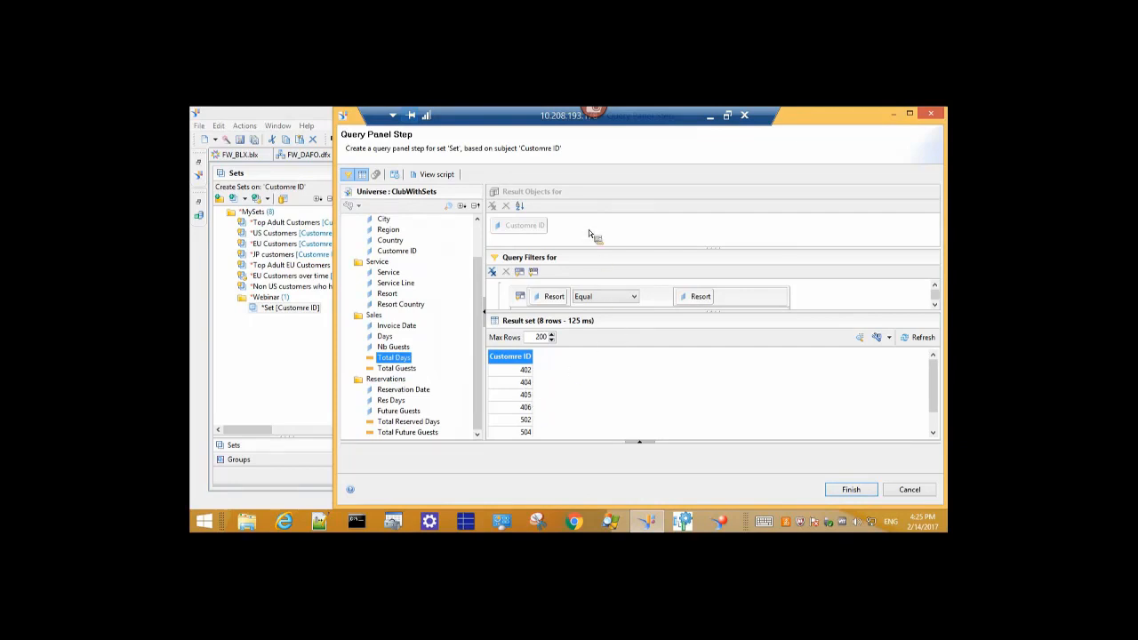
pyautogui.moveTo(632, 315); pyautogui.dragTo(632, 392)
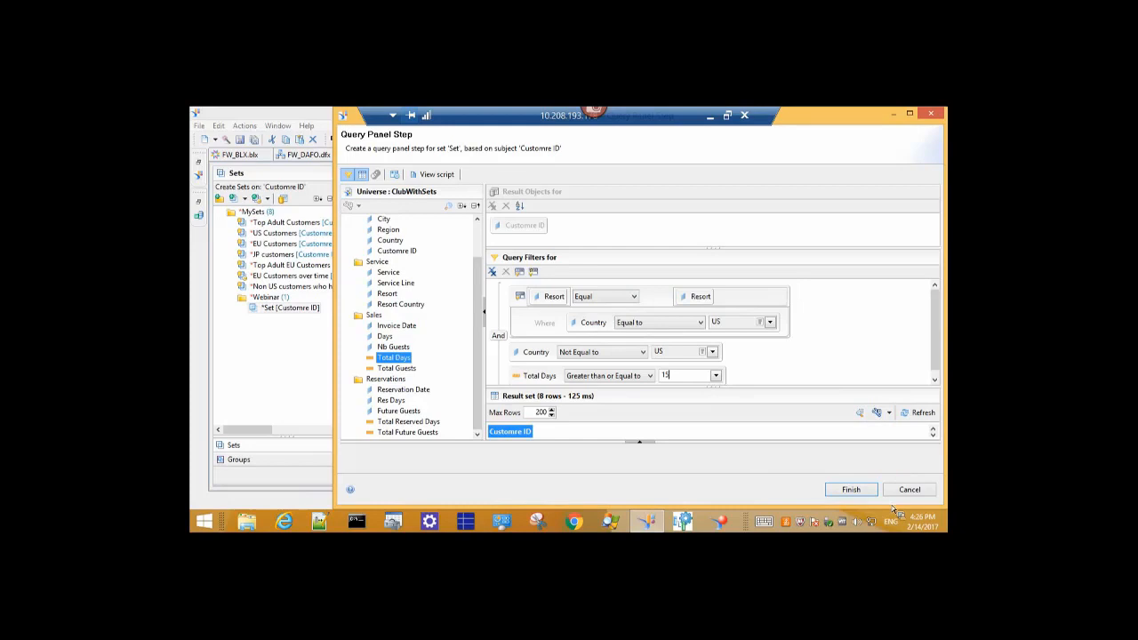
pyautogui.click(861, 491)
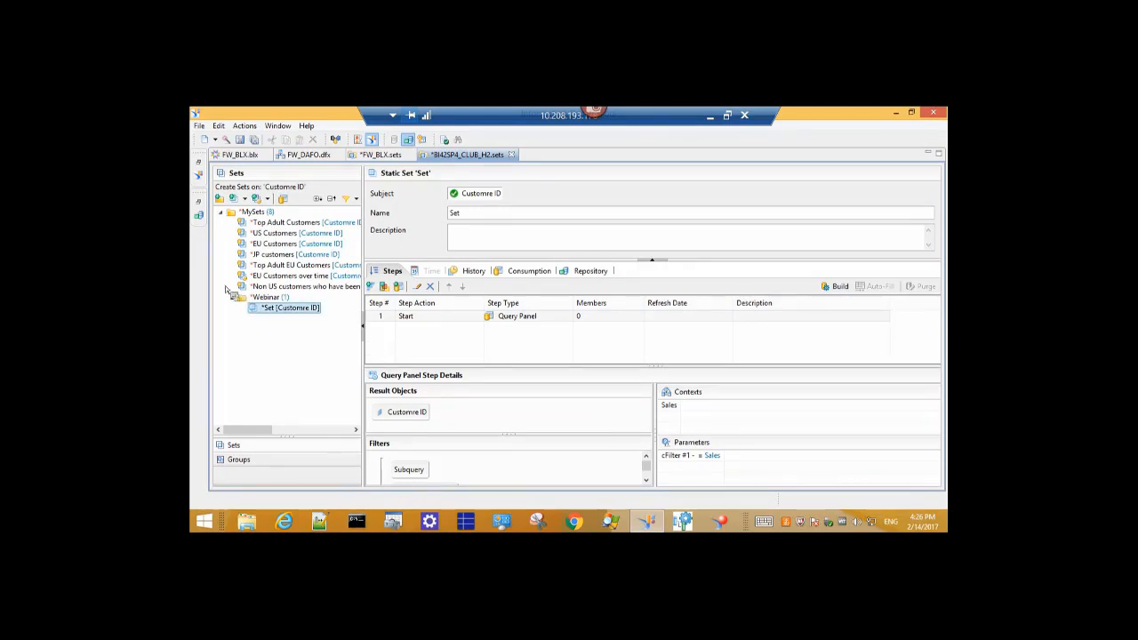
# Insert static set Set1 under Webinar and start its Sets on Sets definition.
pyautogui.rightClick(267, 301)
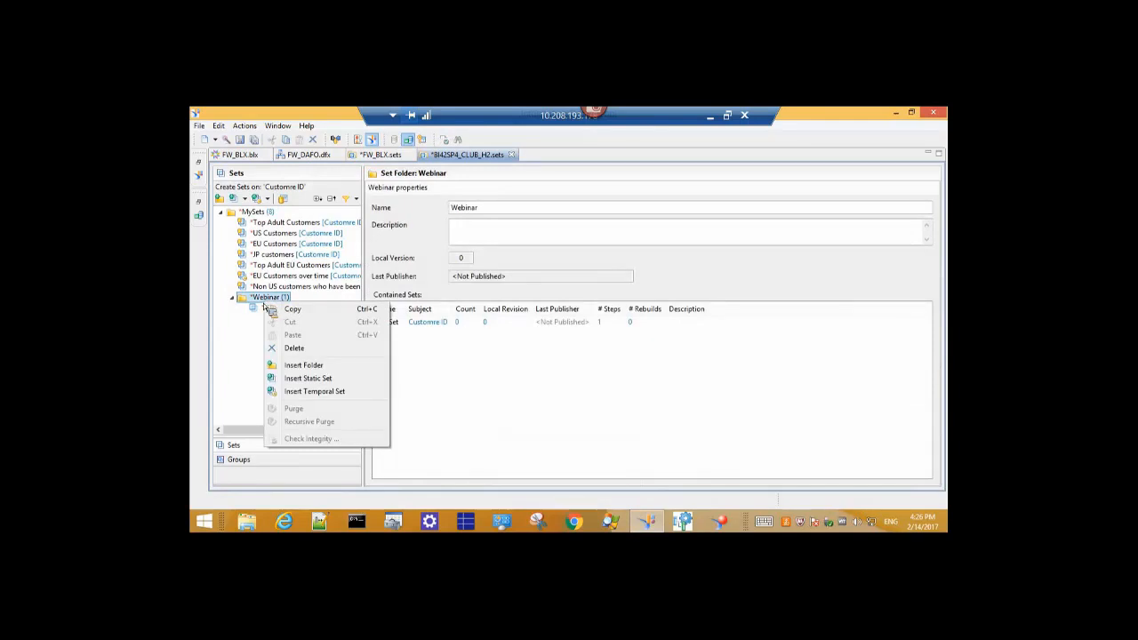
pyautogui.click(293, 378)
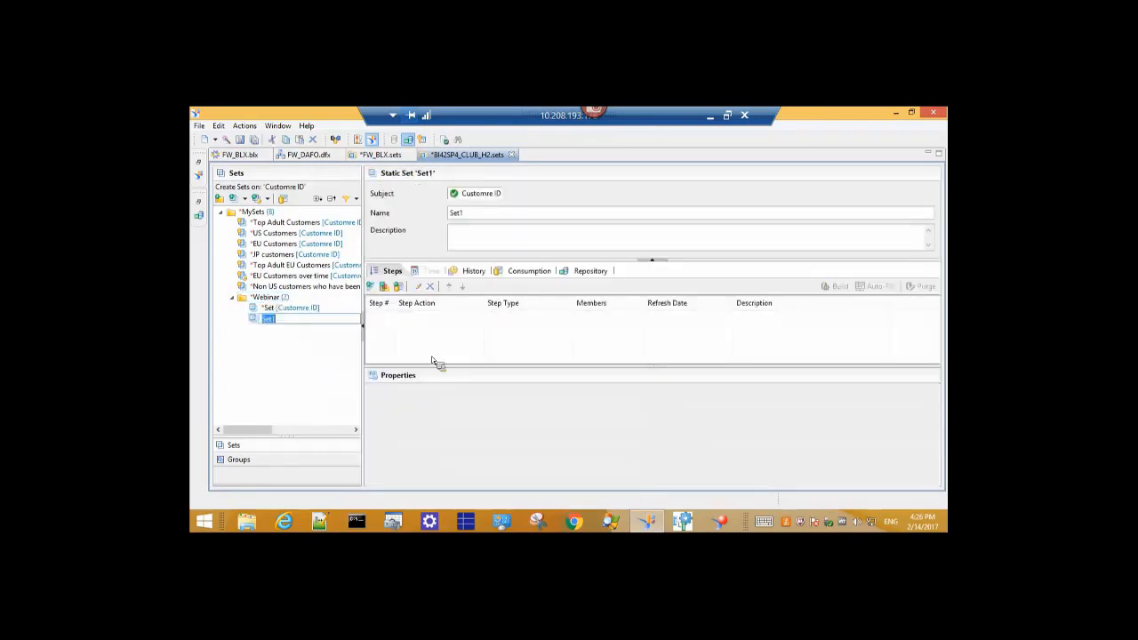
pyautogui.click(385, 286)
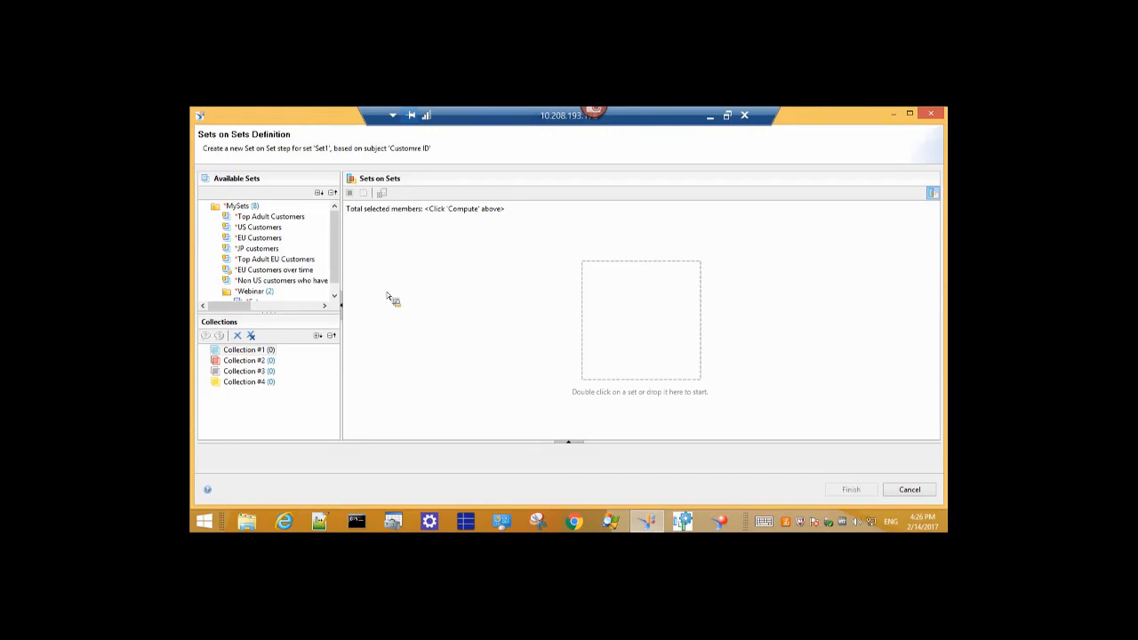
# Add JP customers, EU Customers, Non US customers and Top Adult EU Customers as four collections.
pyautogui.doubleClick(279, 250)
pyautogui.click(271, 239)
pyautogui.doubleClick(271, 240)
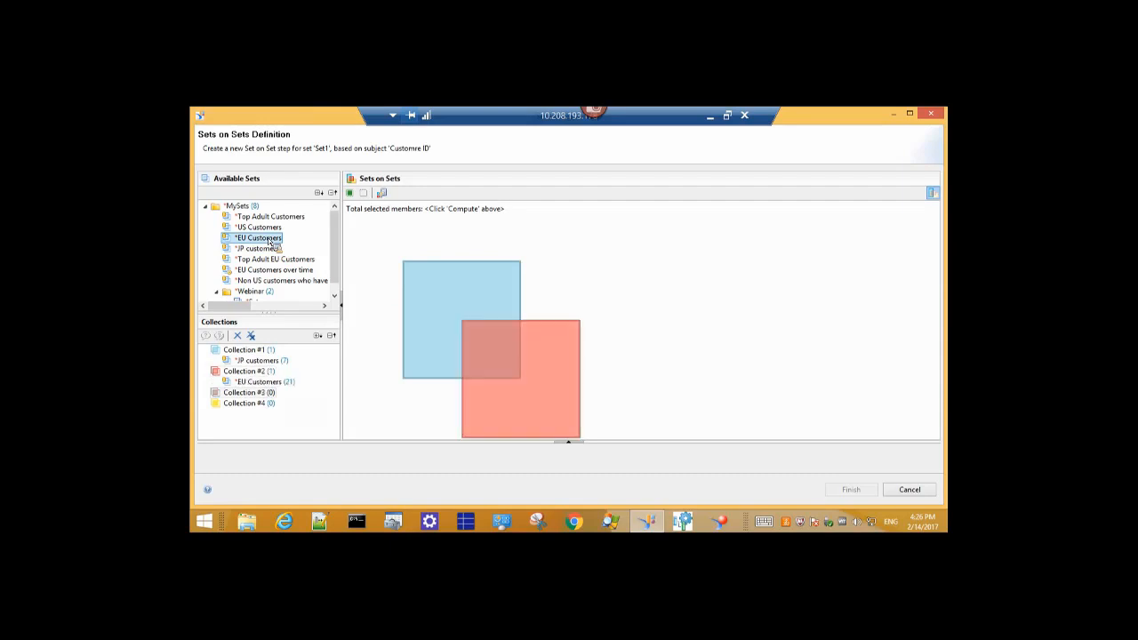
pyautogui.doubleClick(255, 281)
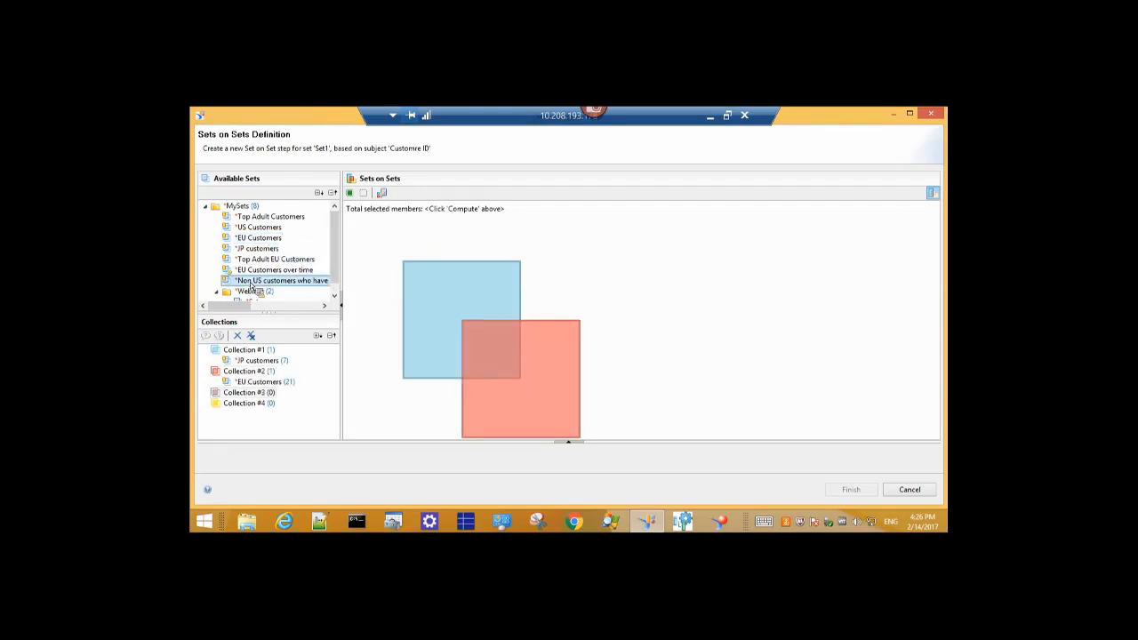
pyautogui.scroll(-1, 258, 276)
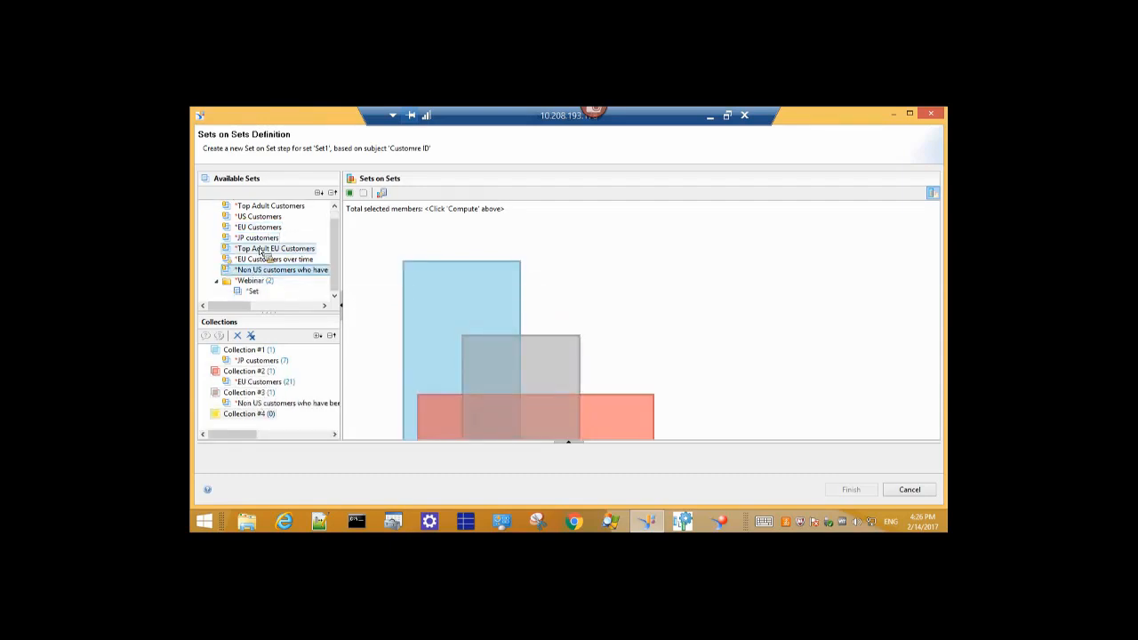
pyautogui.doubleClick(263, 249)
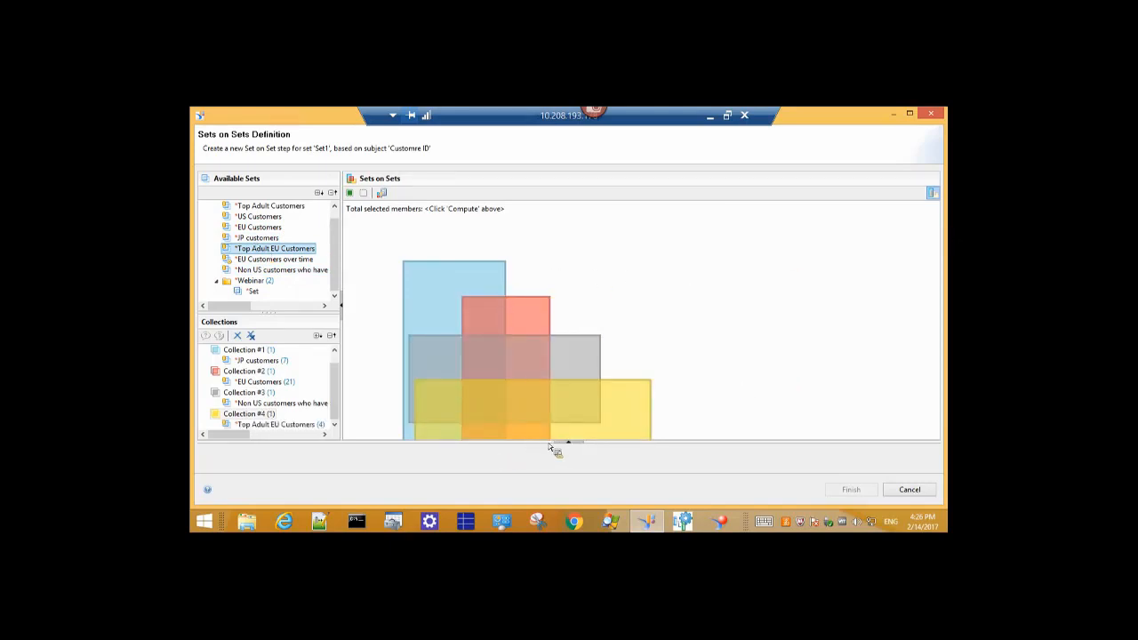
pyautogui.moveTo(337, 283)
pyautogui.mouseDown()
pyautogui.moveTo(340, 269)
pyautogui.moveTo(339, 279)
pyautogui.mouseUp()
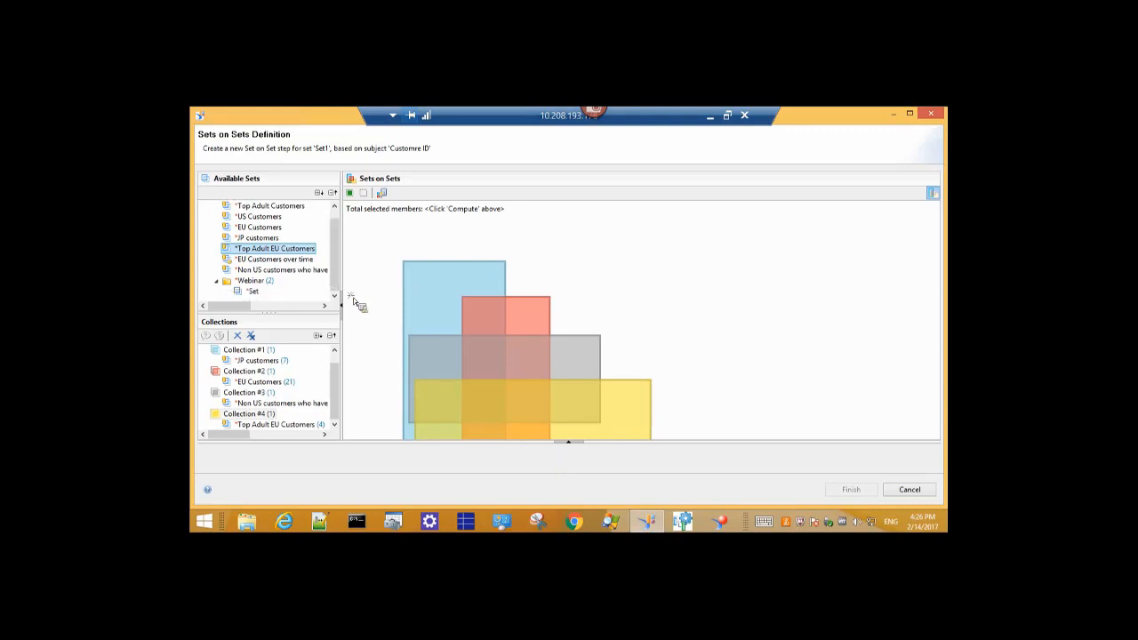
# Compute the overlap counts and inspect the 25% JP-only region.
pyautogui.click(383, 194)
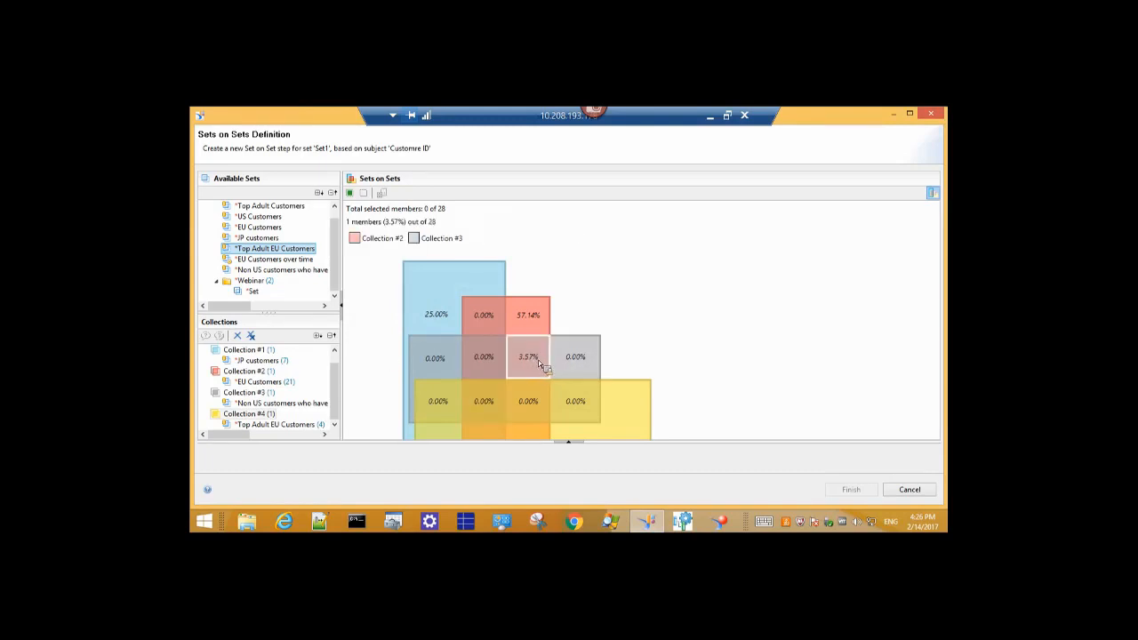
pyautogui.click(442, 291)
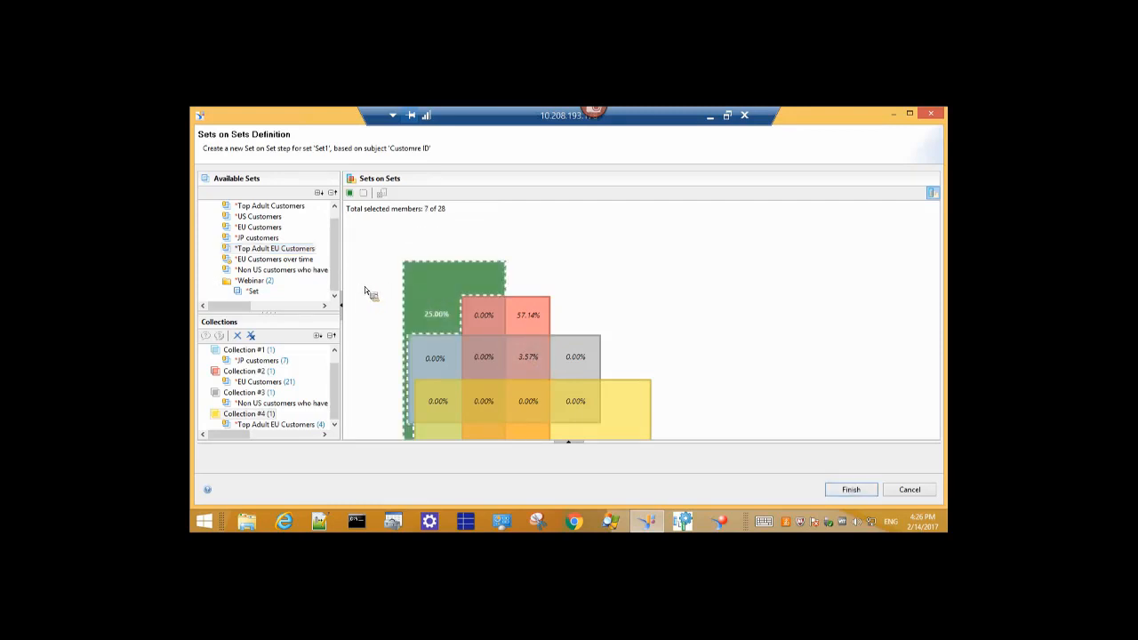
pyautogui.click(442, 311)
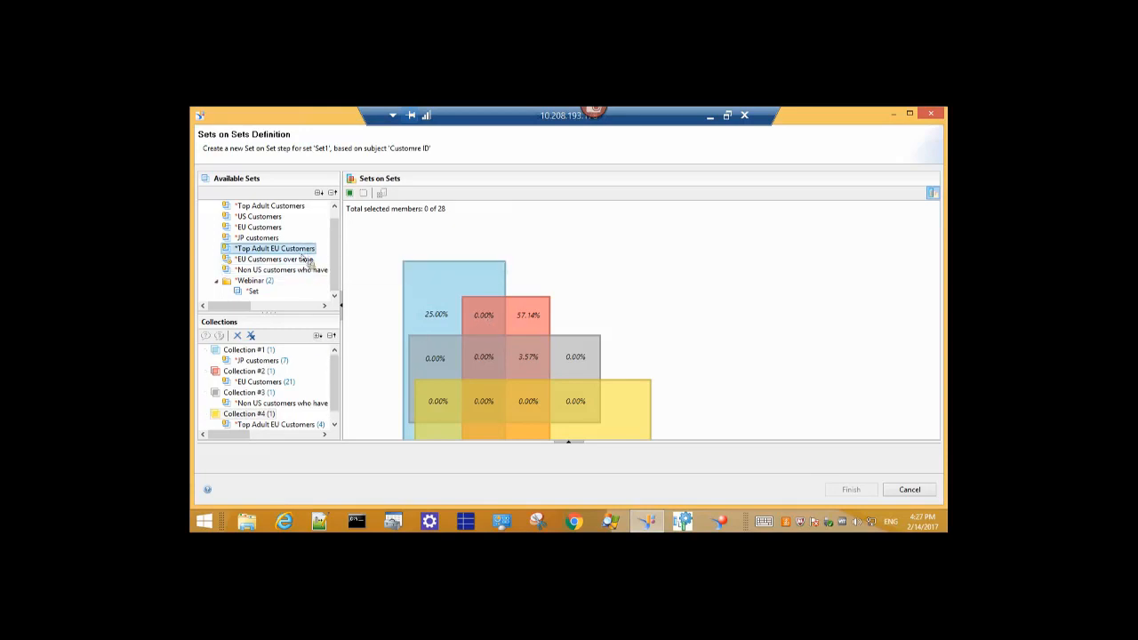
# Clear all collections and add Top Adult Customers and US Customers as two collections.
pyautogui.click(252, 337)
pyautogui.click(590, 328)
pyautogui.moveTo(294, 206); pyautogui.dragTo(306, 216)
pyautogui.doubleClick(300, 208)
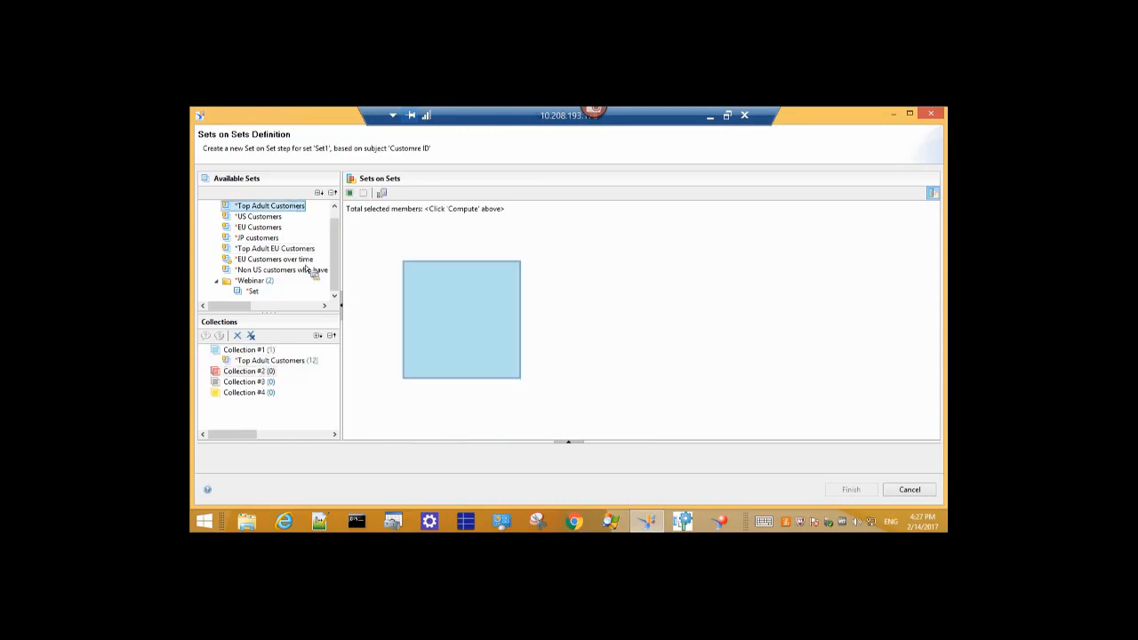
pyautogui.doubleClick(257, 218)
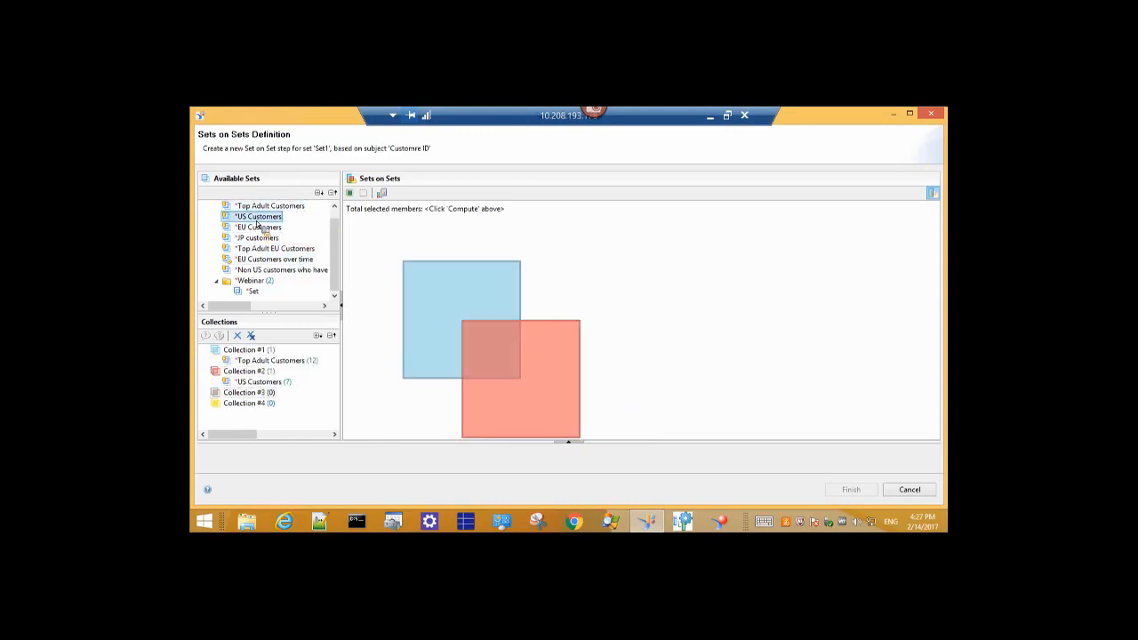
# Compute member counts and select the Top Adult and US customers overlap.
pyautogui.click(382, 193)
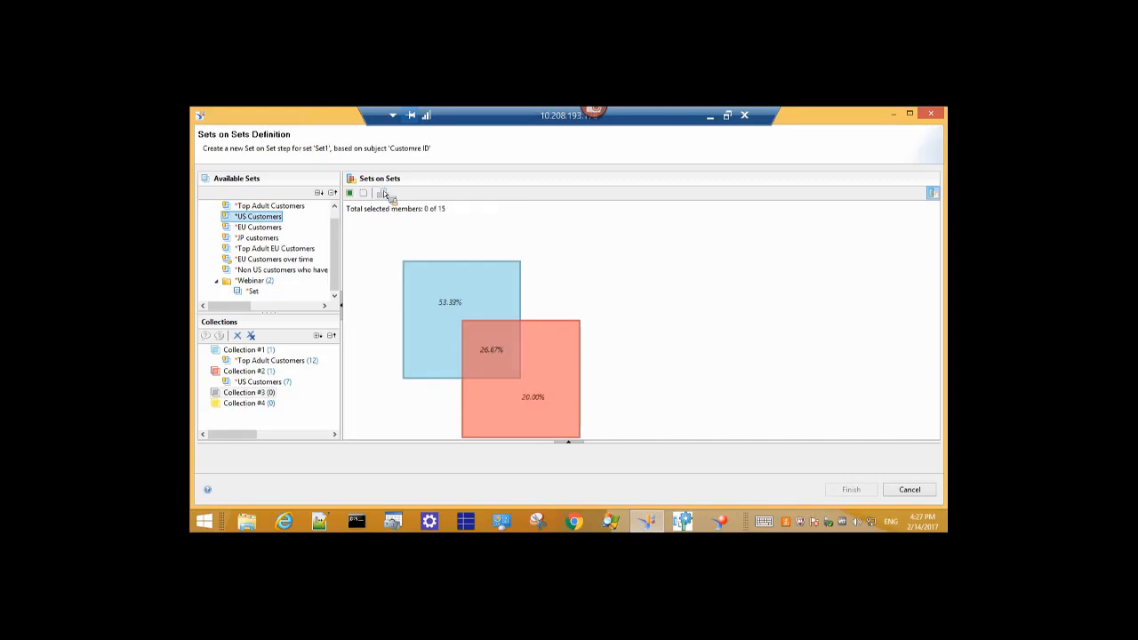
pyautogui.moveTo(407, 270)
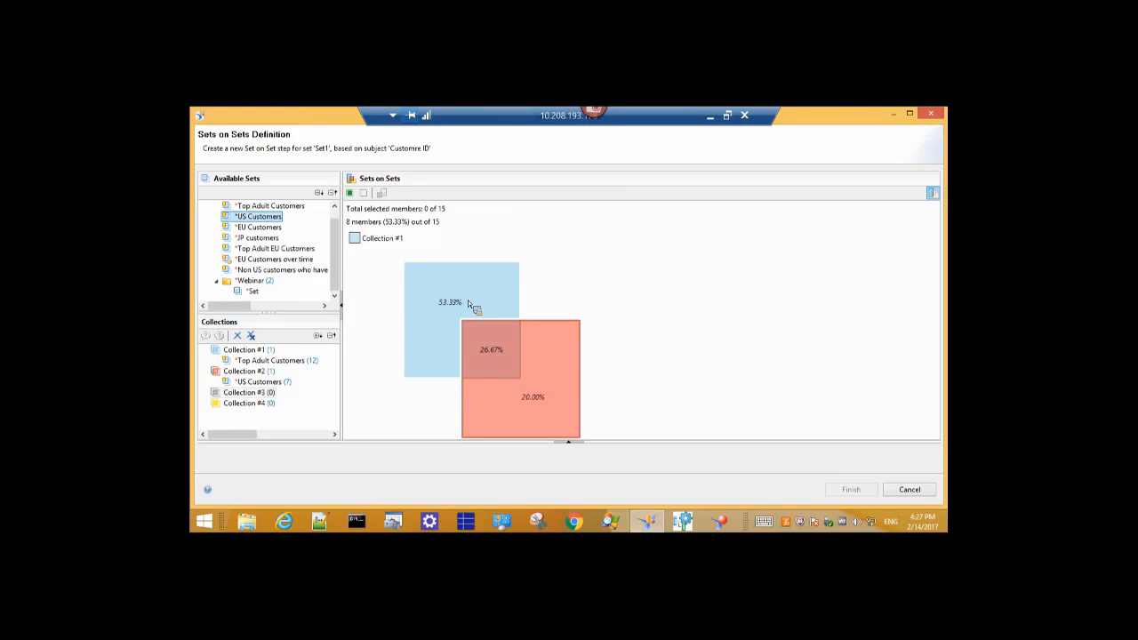
pyautogui.moveTo(533, 404)
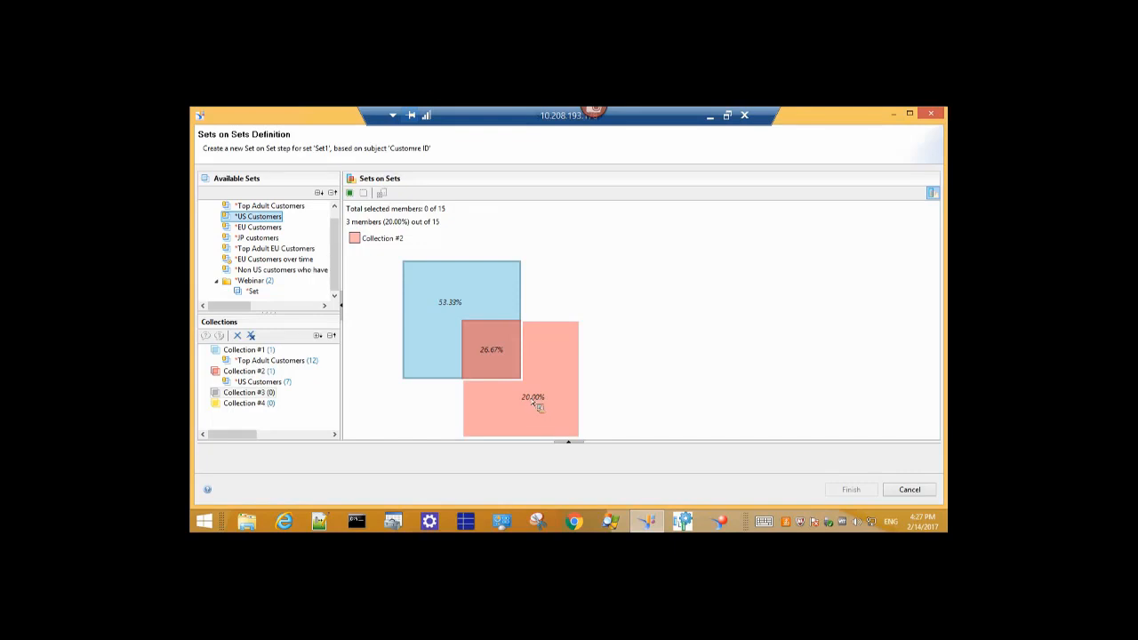
pyautogui.moveTo(501, 361)
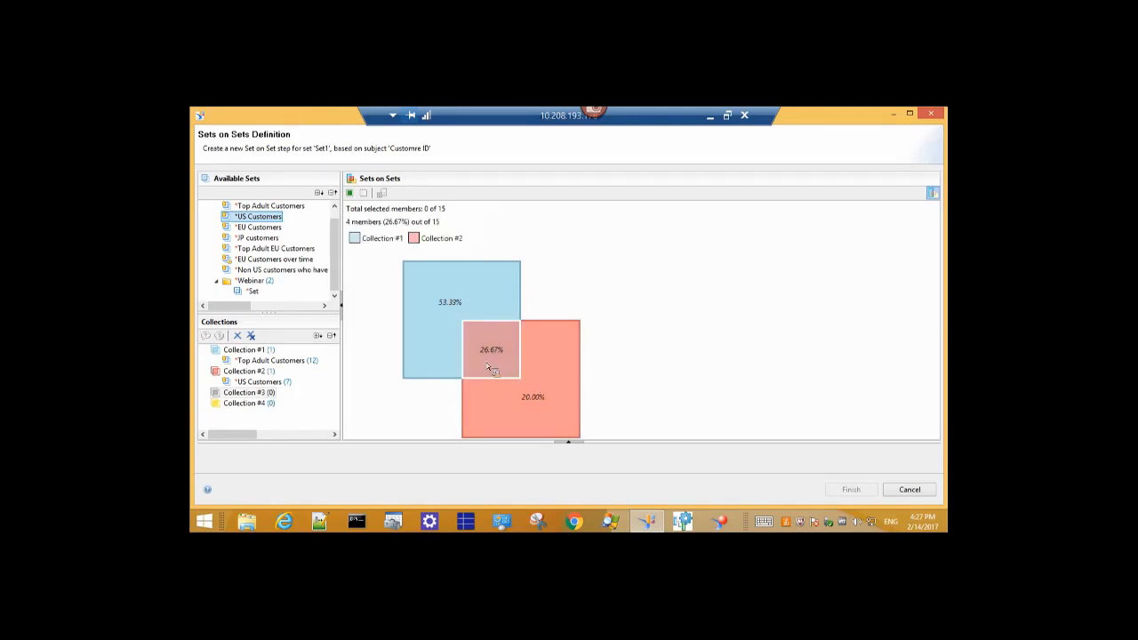
pyautogui.click(488, 367)
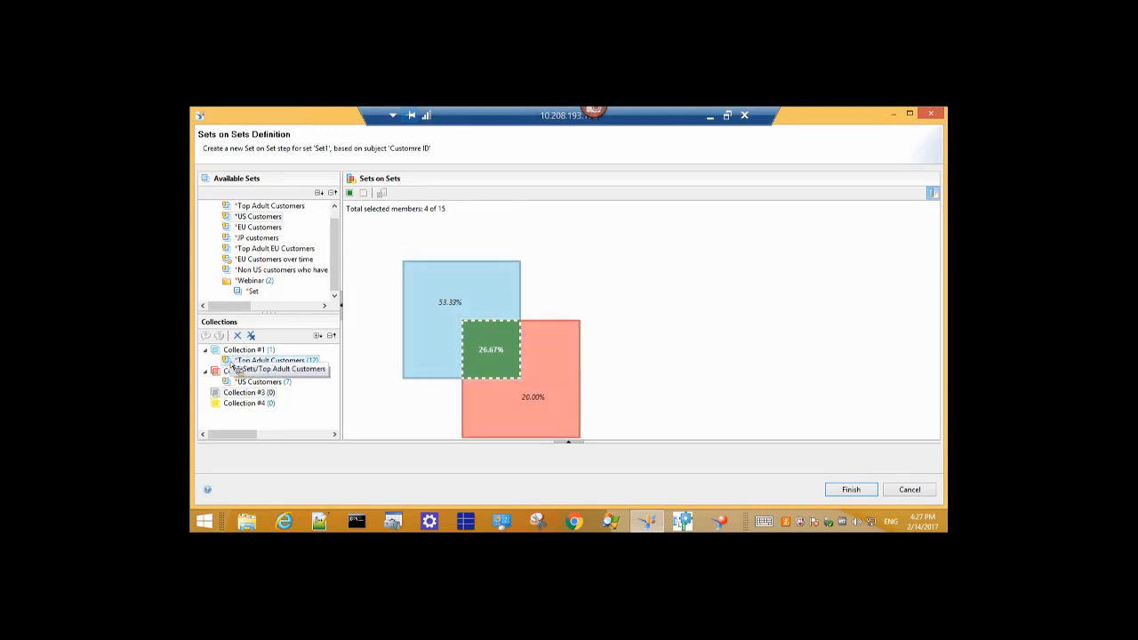
# Add Set to Collection #1, intersect its contained sets, and recompute the counts.
pyautogui.click(248, 362)
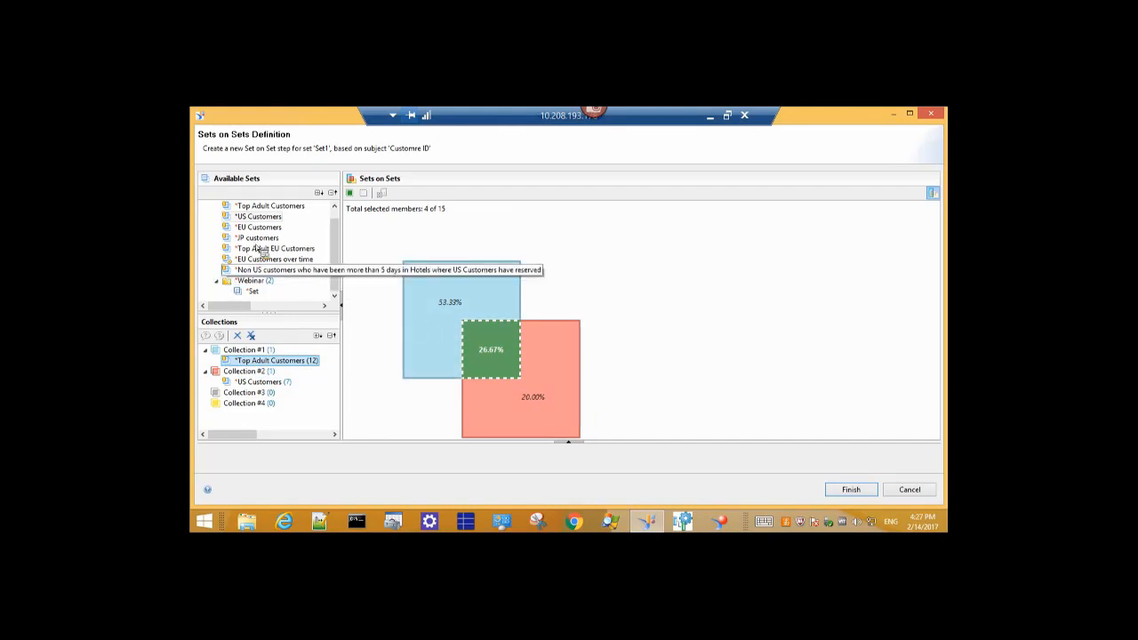
pyautogui.click(254, 292)
pyautogui.moveTo(262, 316); pyautogui.dragTo(250, 370)
pyautogui.click(248, 354)
pyautogui.click(250, 361)
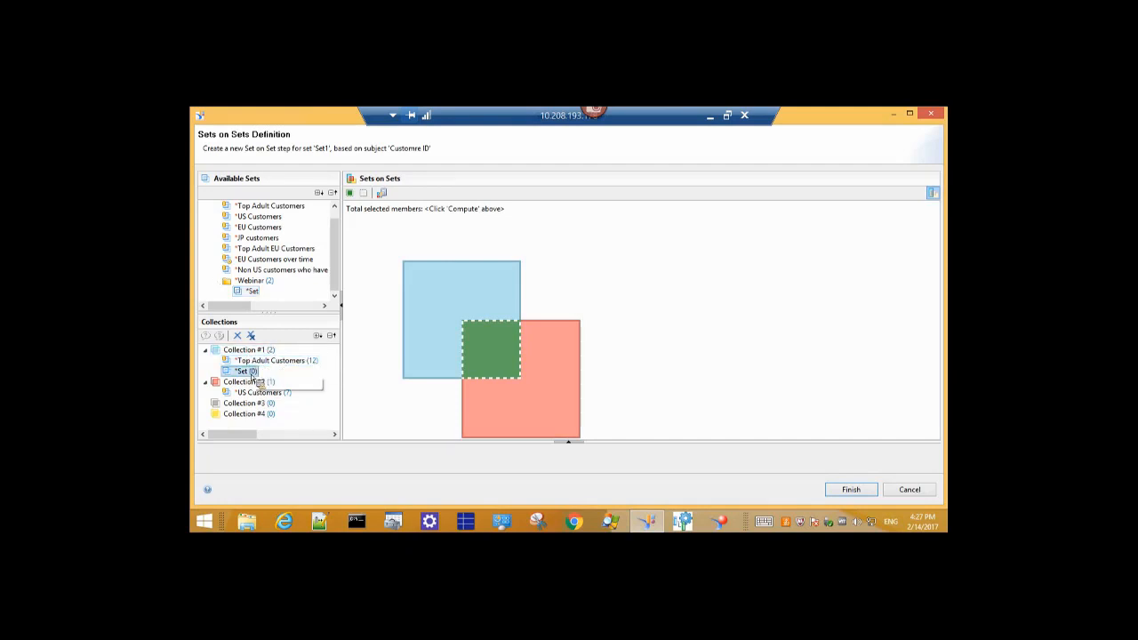
pyautogui.click(229, 350)
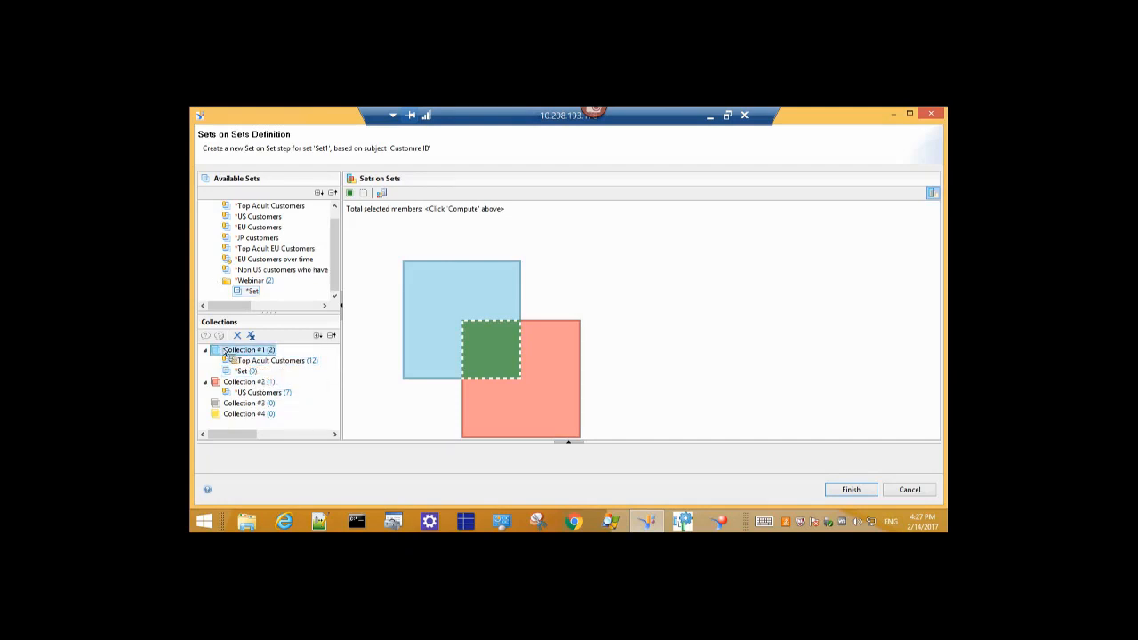
pyautogui.rightClick(223, 348)
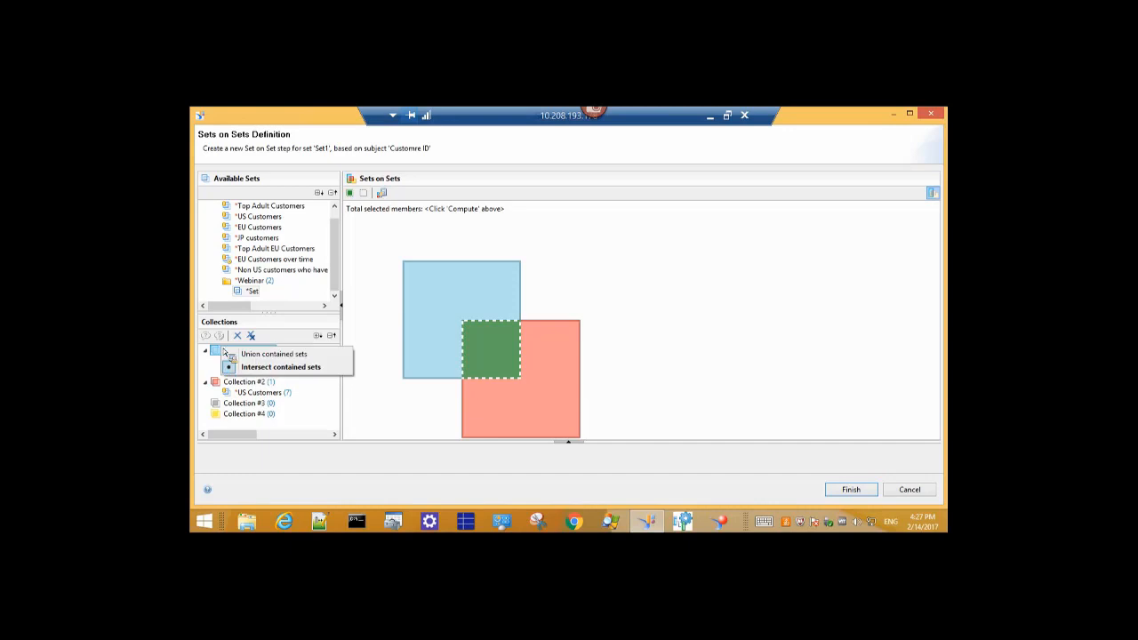
pyautogui.click(274, 367)
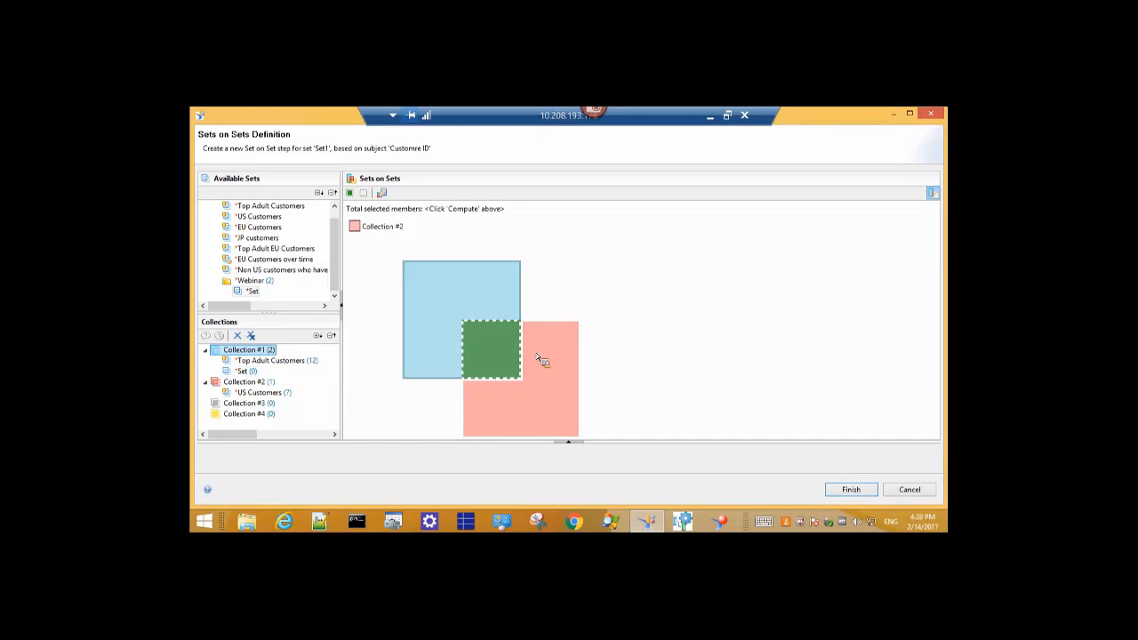
pyautogui.click(482, 344)
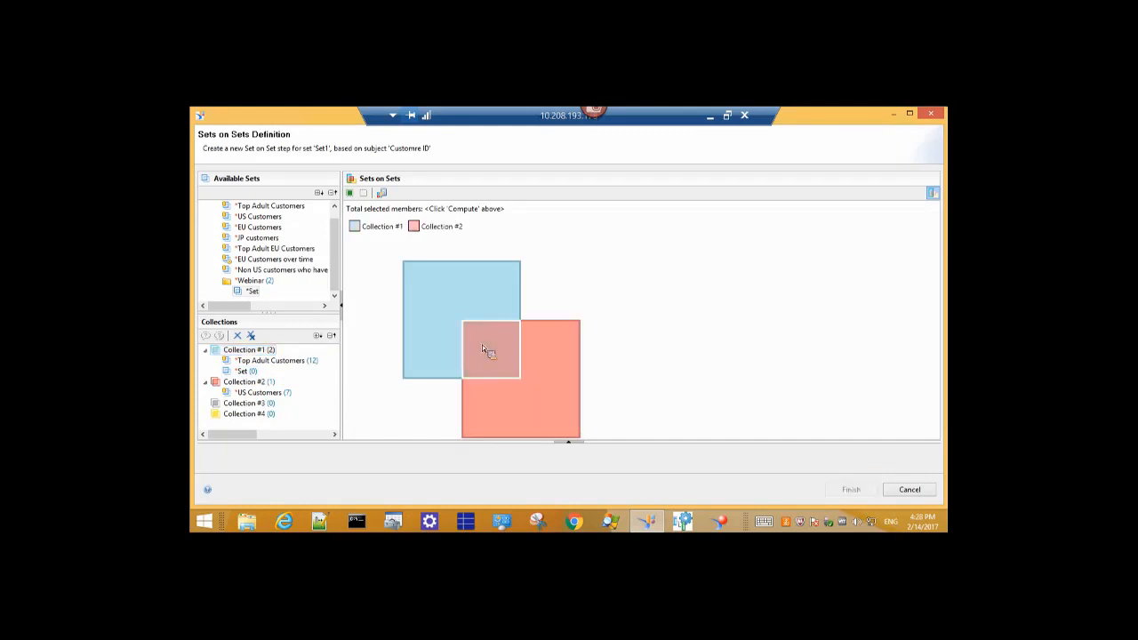
pyautogui.click(381, 195)
pyautogui.click(665, 332)
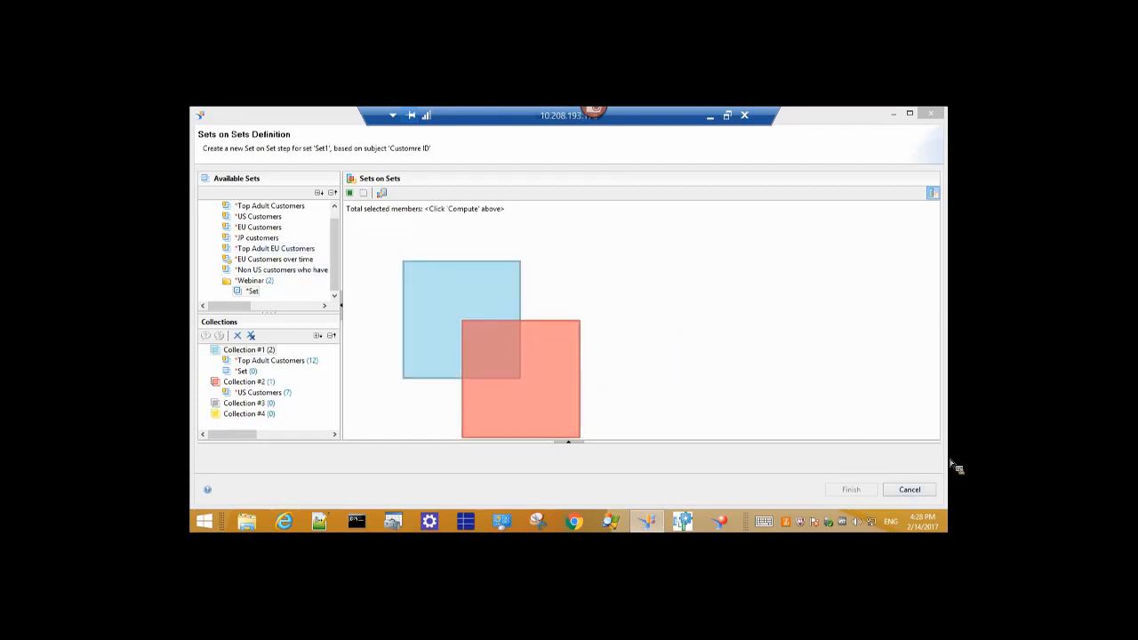
# Cancel the sets-on-sets definition and create a new processing group in the Groups view.
pyautogui.click(925, 489)
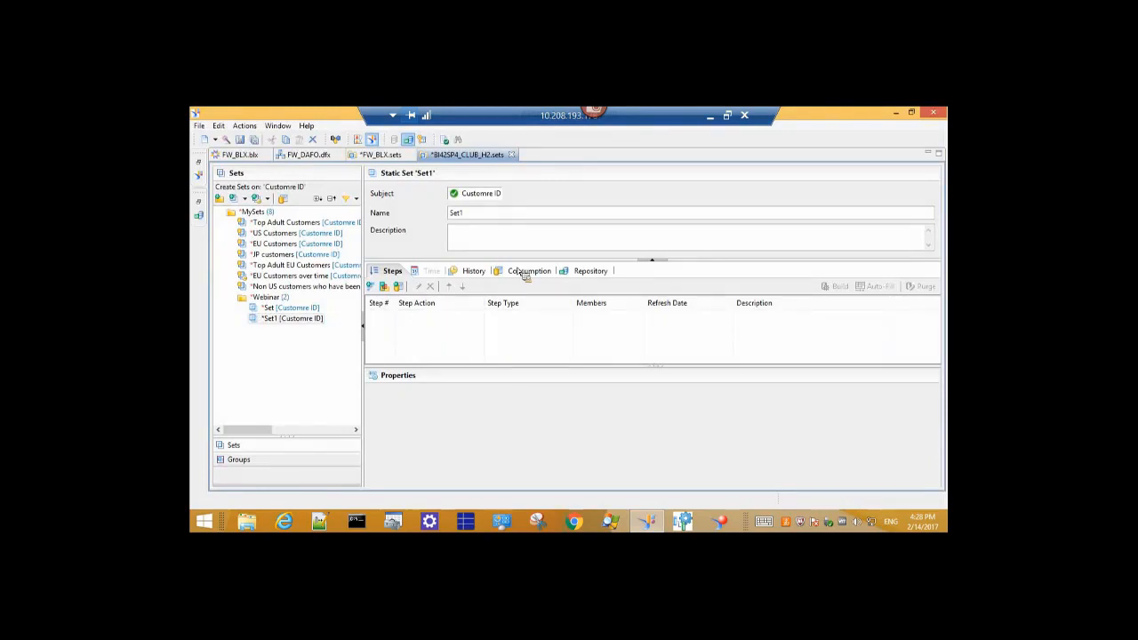
pyautogui.click(257, 463)
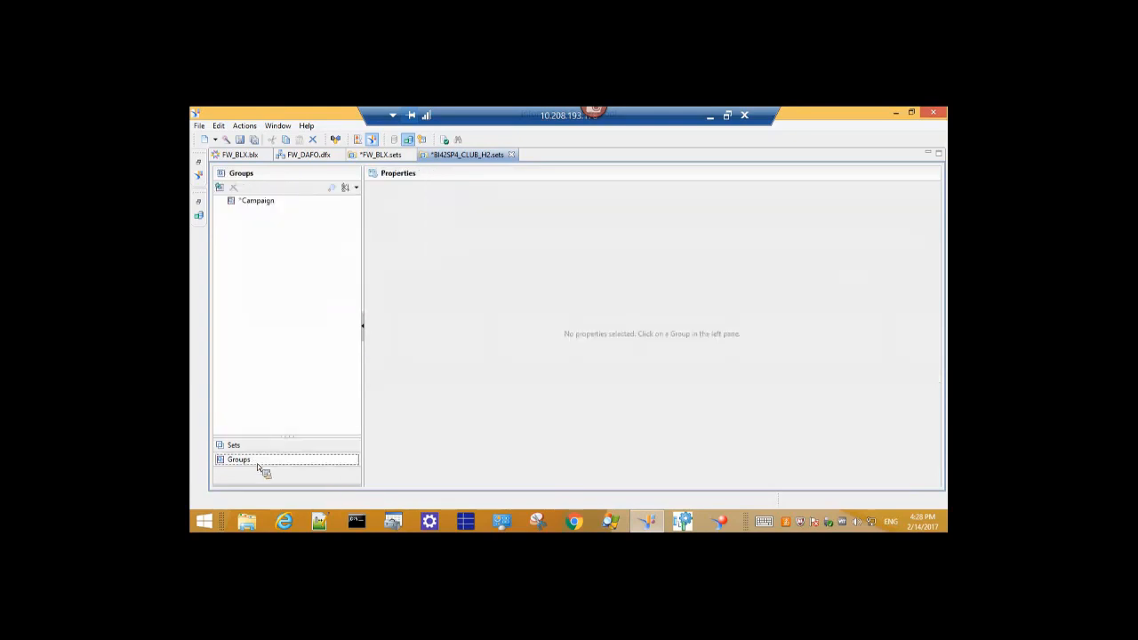
pyautogui.click(220, 186)
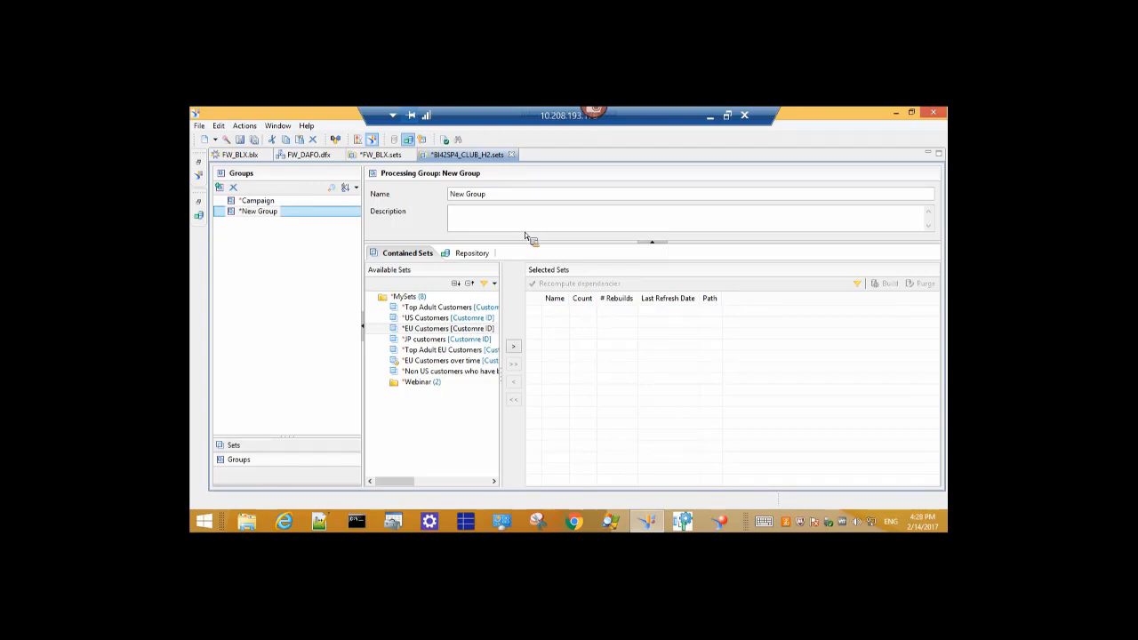
# Name the group 'webinar' and add EU Customers, Non US customers and Top Adult Customers.
pyautogui.tripleClick(519, 200)
pyautogui.write('webinar')
pyautogui.click(513, 347)
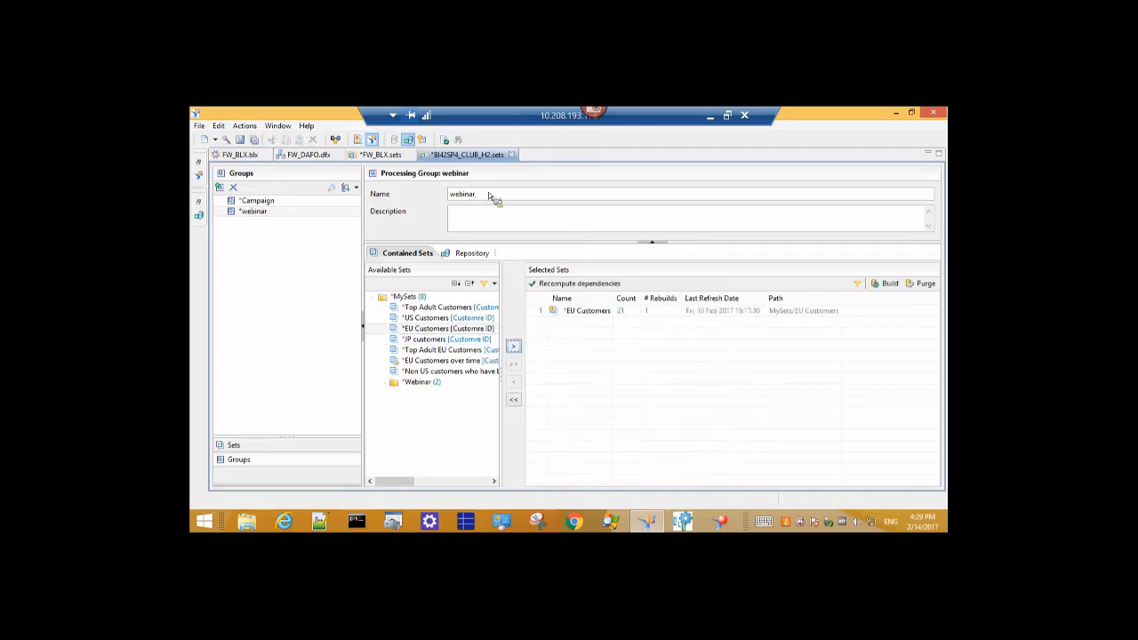
pyautogui.click(609, 313)
pyautogui.click(480, 371)
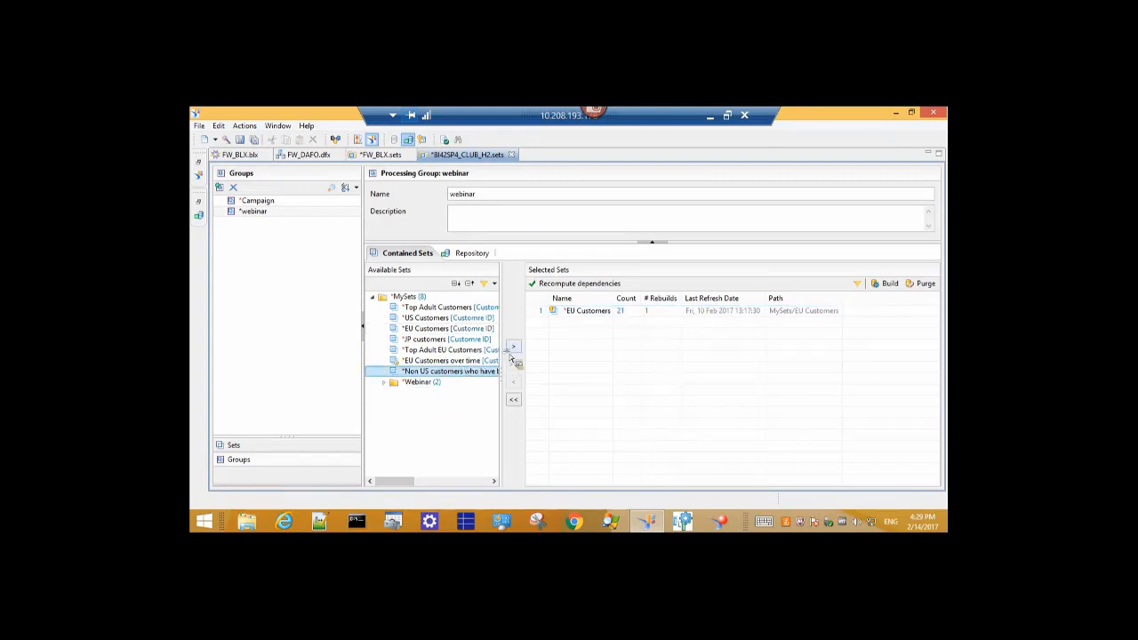
pyautogui.click(513, 347)
pyautogui.click(438, 308)
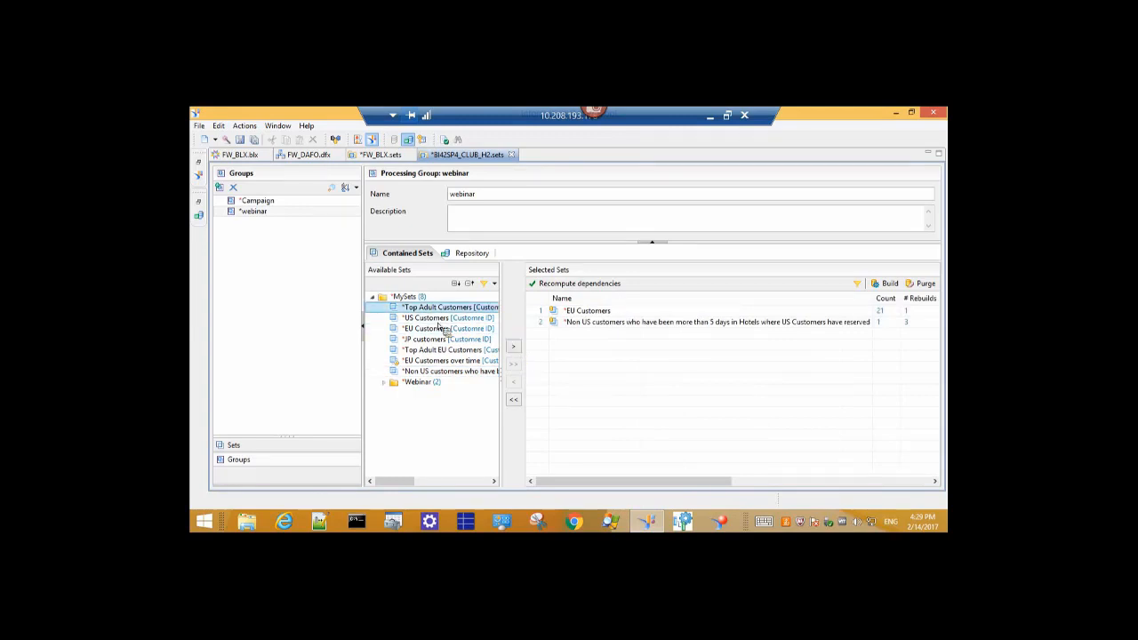
pyautogui.click(513, 346)
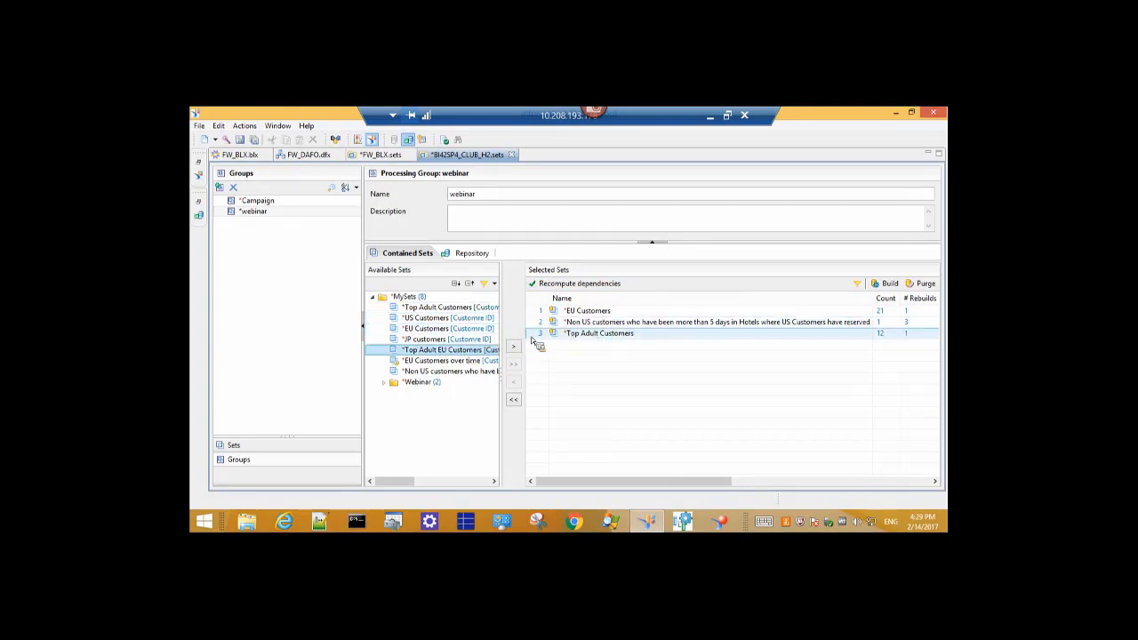
# Remove all sets from the webinar group and widen the Available Sets list.
pyautogui.click(585, 311)
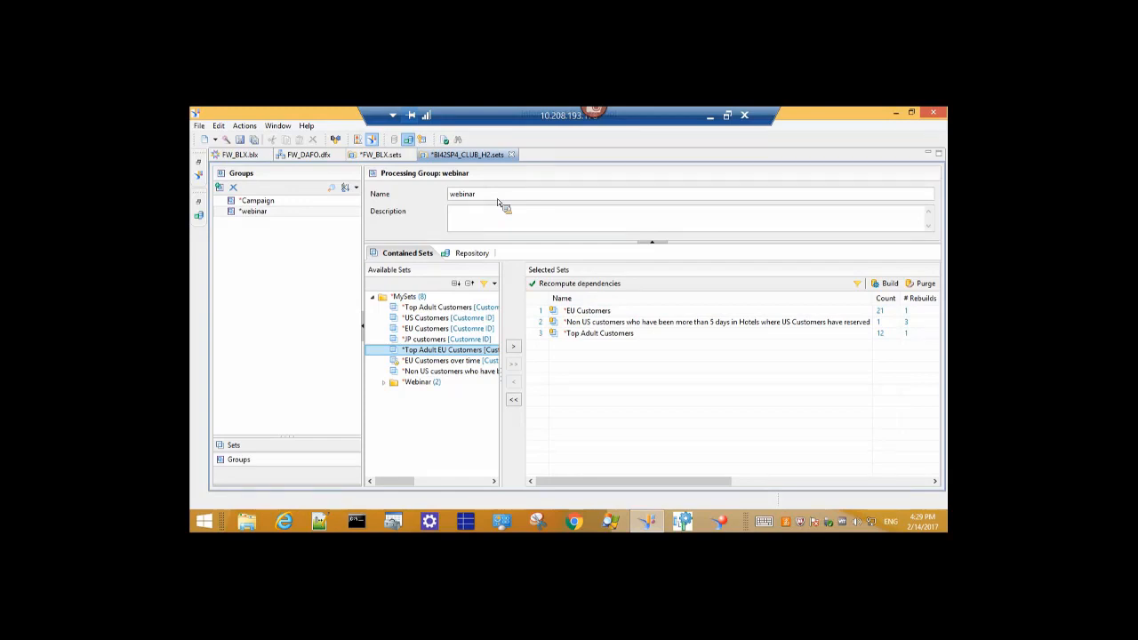
pyautogui.click(625, 335)
pyautogui.click(513, 399)
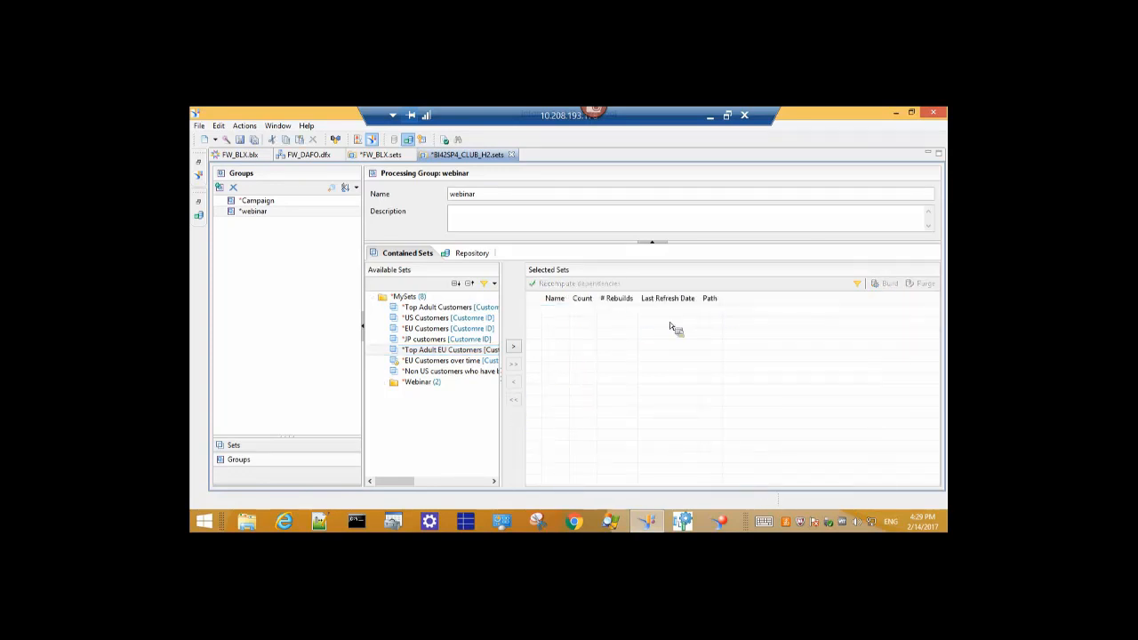
pyautogui.click(462, 350)
pyautogui.click(513, 346)
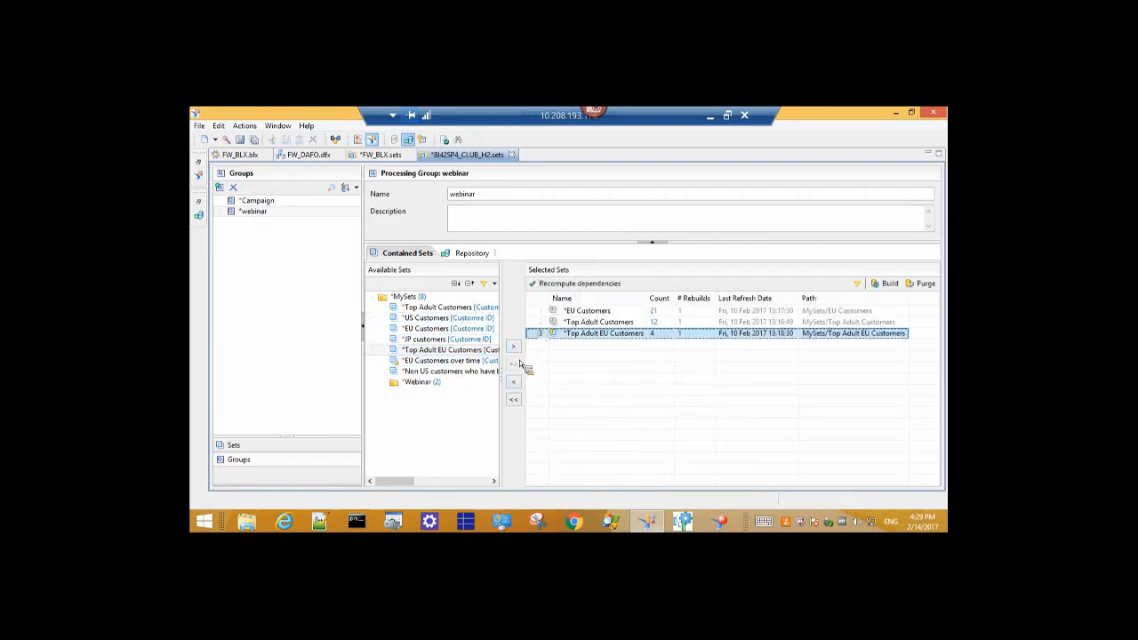
pyautogui.click(516, 383)
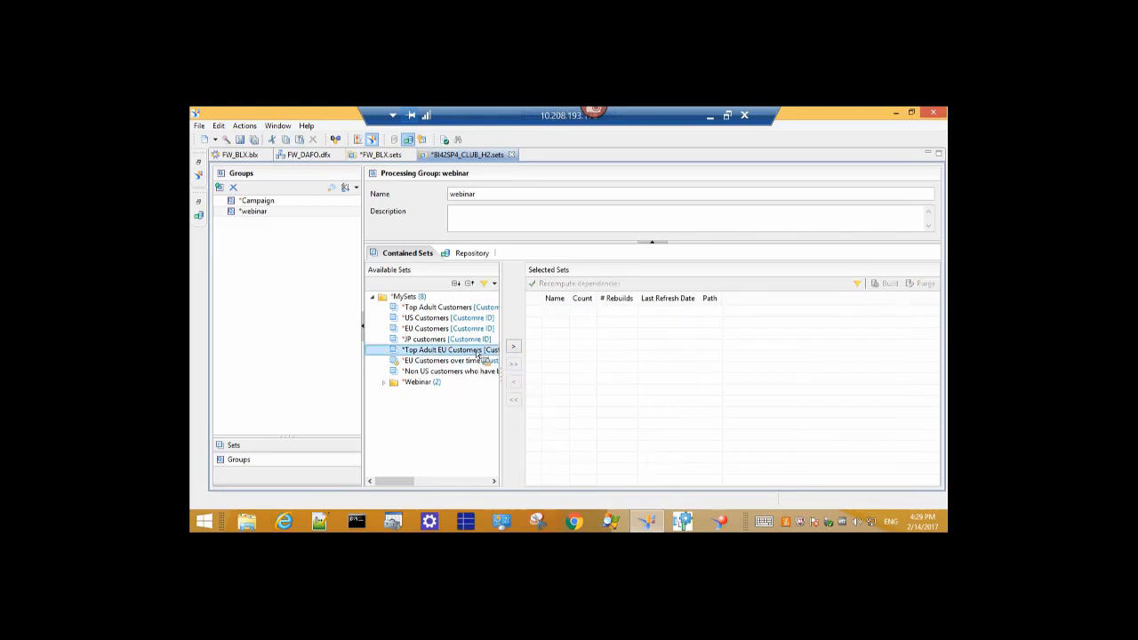
pyautogui.moveTo(508, 317); pyautogui.dragTo(546, 317)
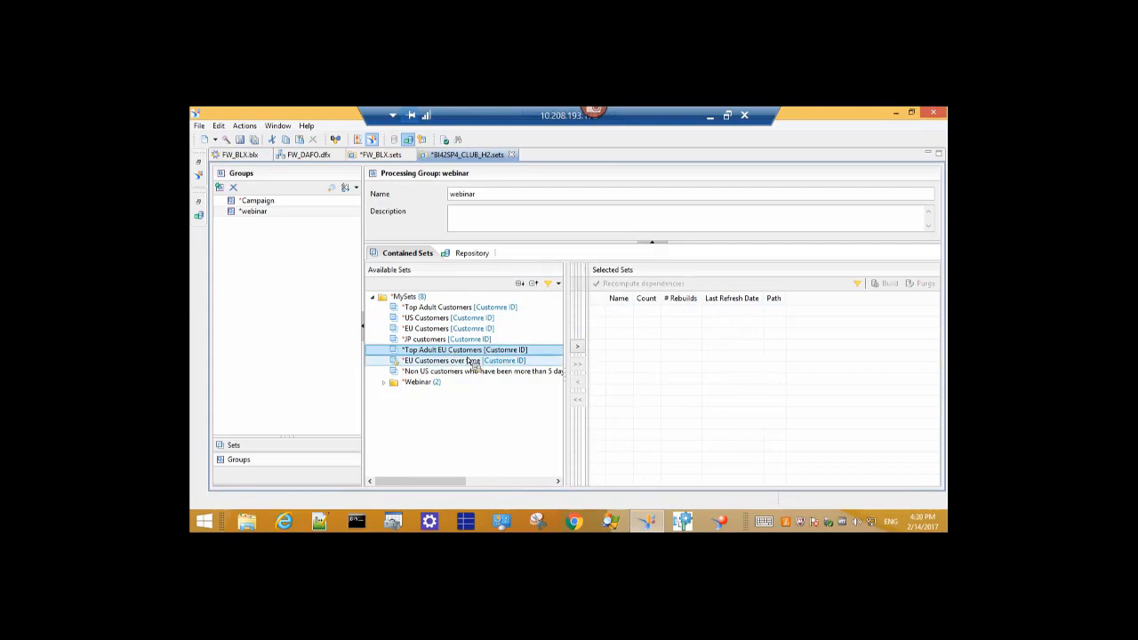
# Add Top Adult EU Customers with dependencies EU Customers and Top Adult Customers (21, 12, 4 members).
pyautogui.click(580, 350)
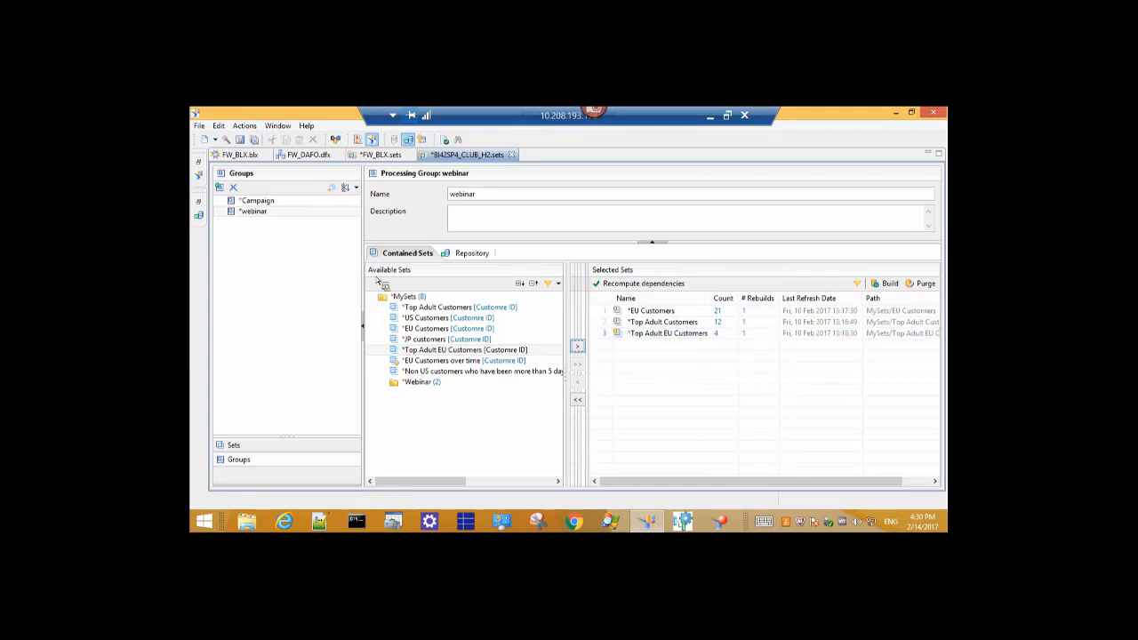
pyautogui.moveTo(377, 281); pyautogui.dragTo(392, 282)
pyautogui.moveTo(392, 282); pyautogui.dragTo(718, 144)
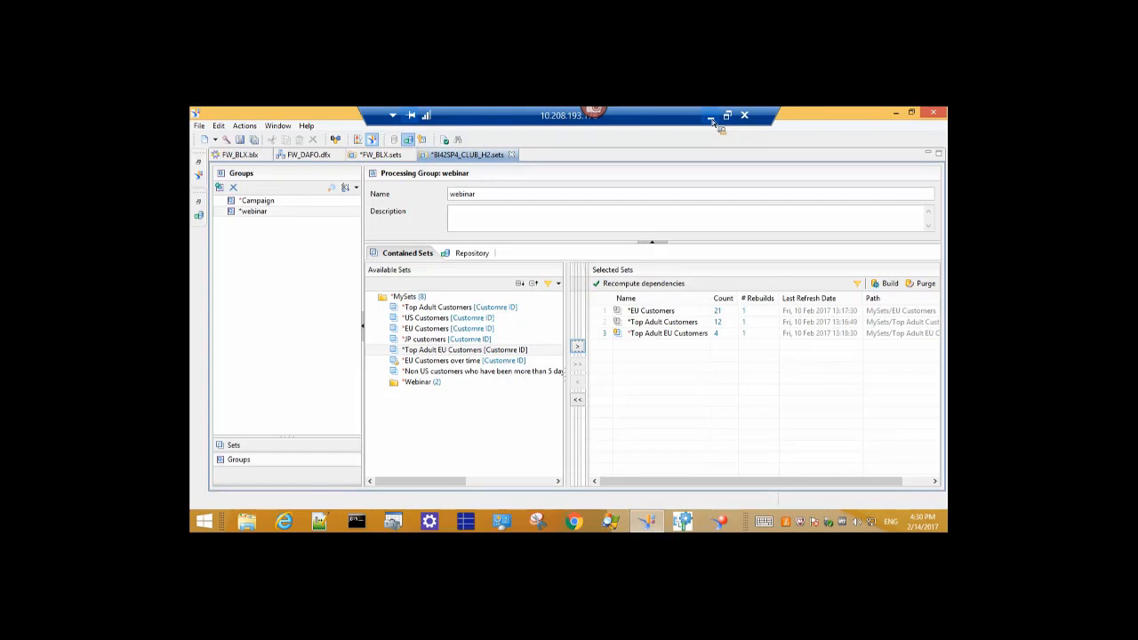
# Minimize the remote session and switch to the local Meta-set-club business layer.
pyautogui.click(711, 116)
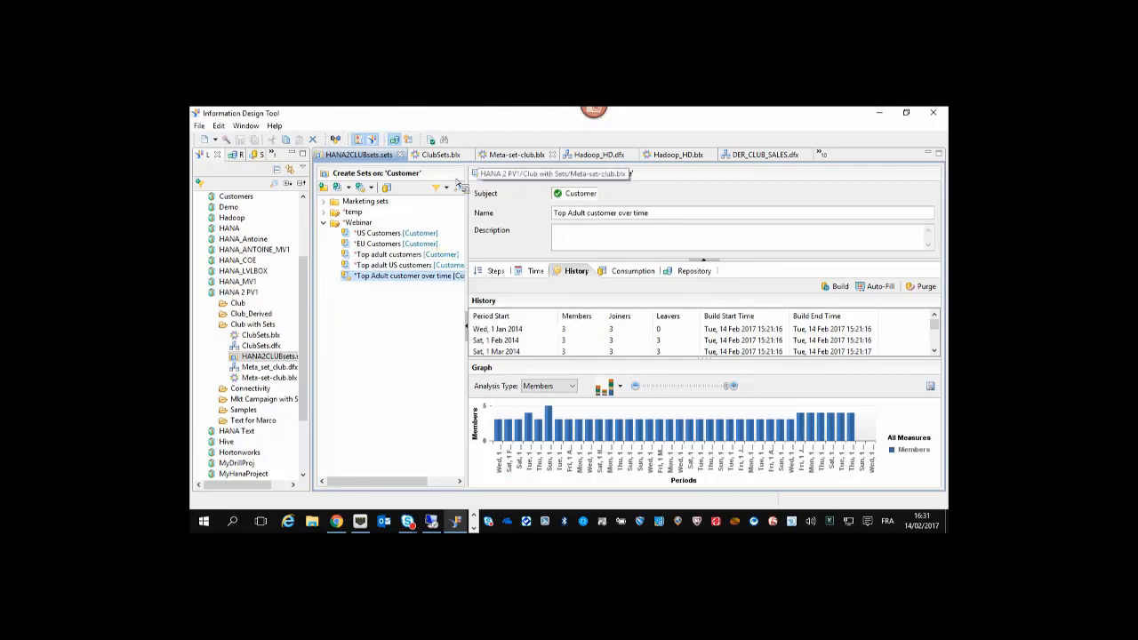
pyautogui.click(503, 158)
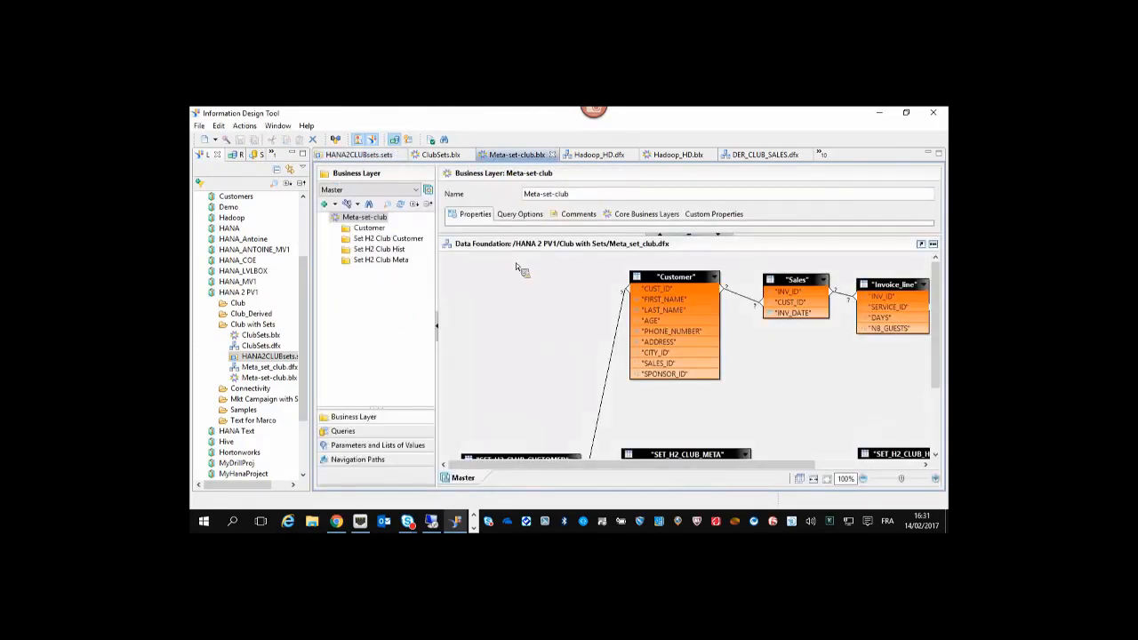
# Bring Meta-set-club's SET_H2 set tables into view and collapse the repository panel to widen the editor.
pyautogui.scroll(-3, 526, 440)
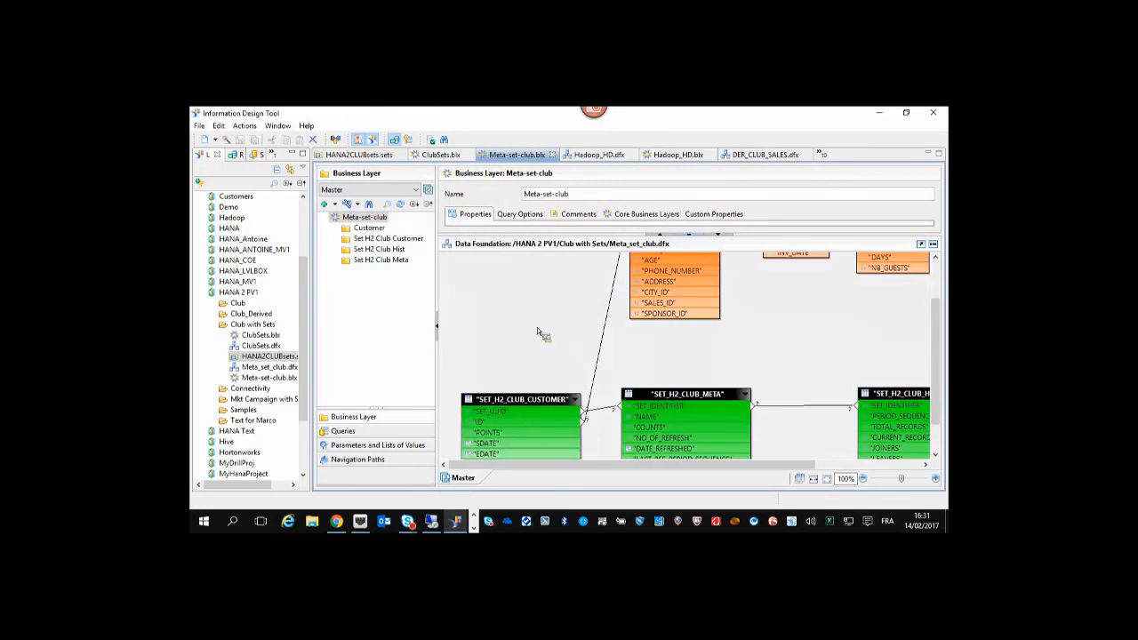
pyautogui.scroll(3, 540, 318)
pyautogui.moveTo(619, 465); pyautogui.dragTo(798, 481)
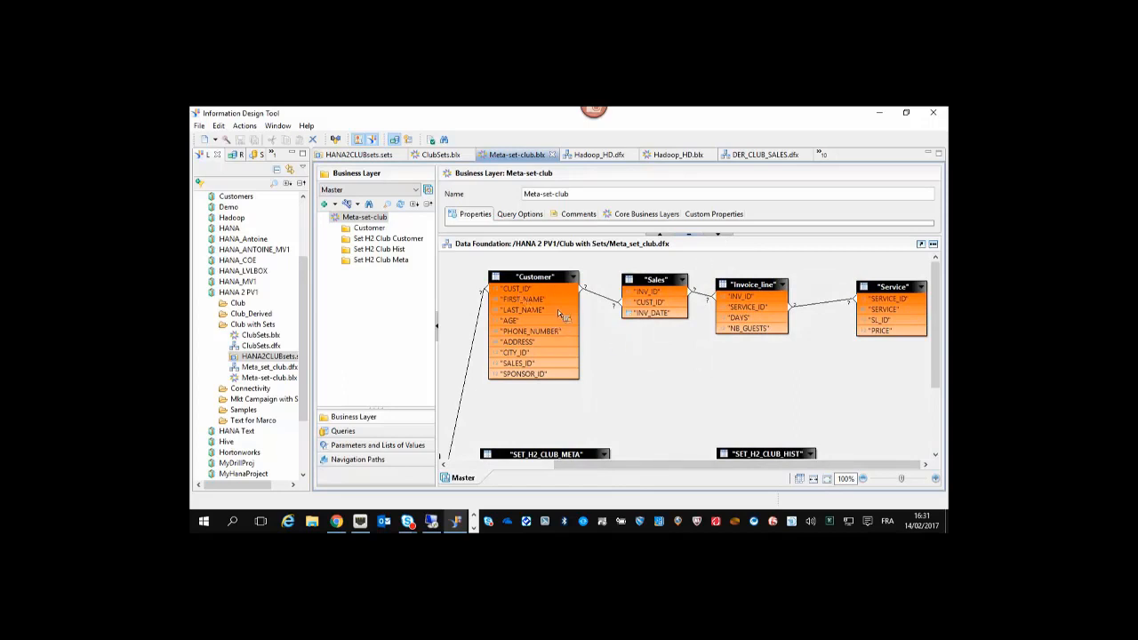
pyautogui.click(294, 154)
pyautogui.moveTo(942, 310); pyautogui.dragTo(955, 400)
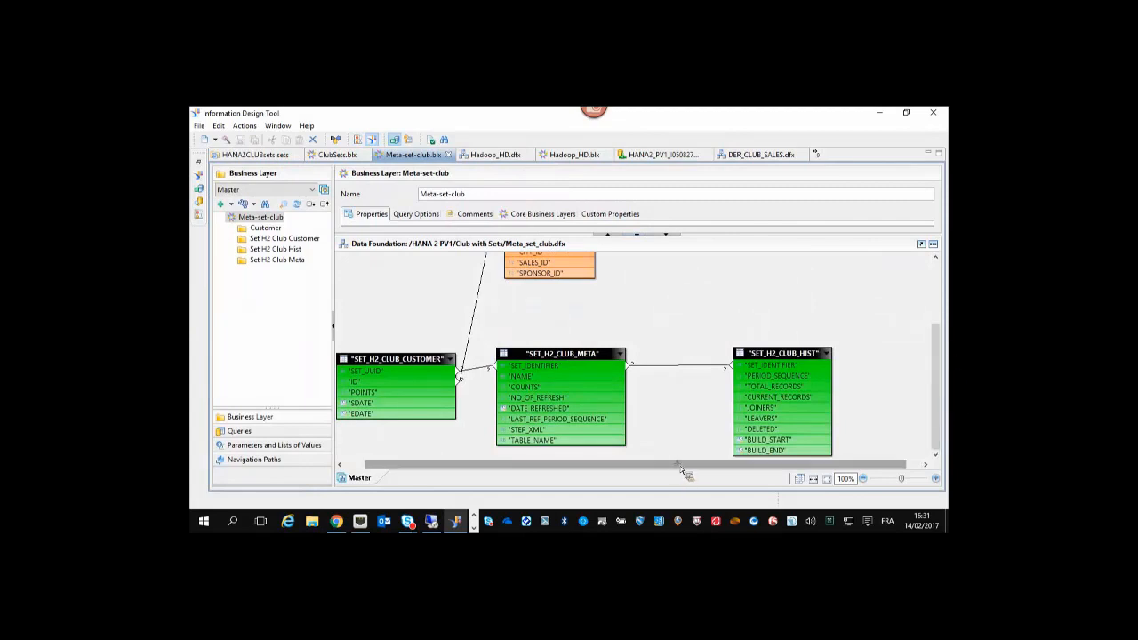
pyautogui.moveTo(680, 468); pyautogui.dragTo(642, 469)
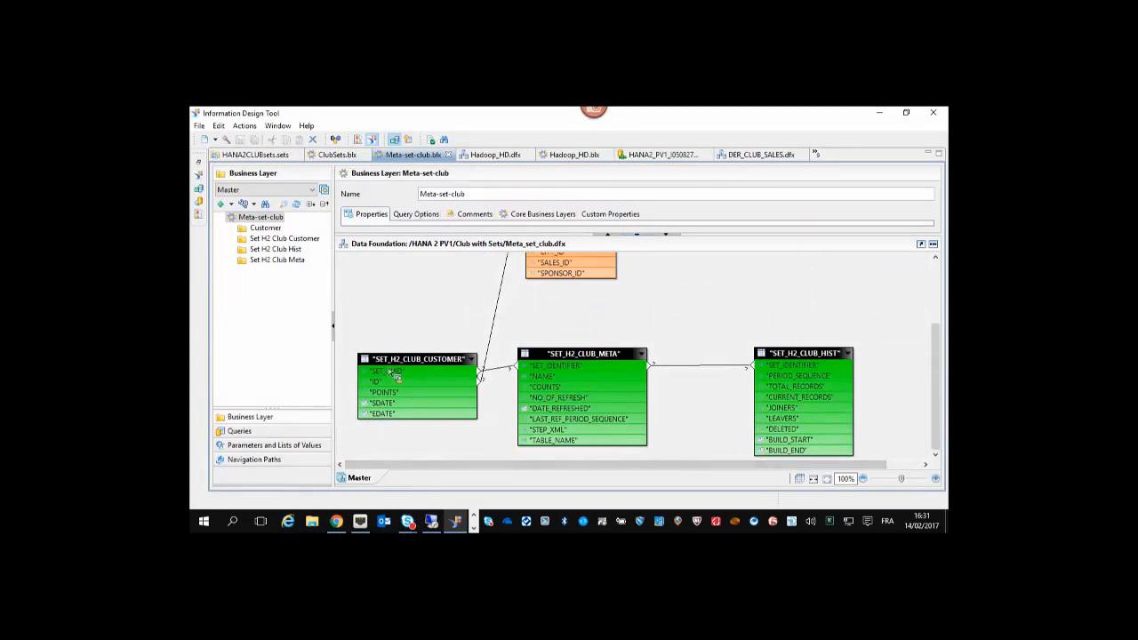
pyautogui.rightClick(567, 375)
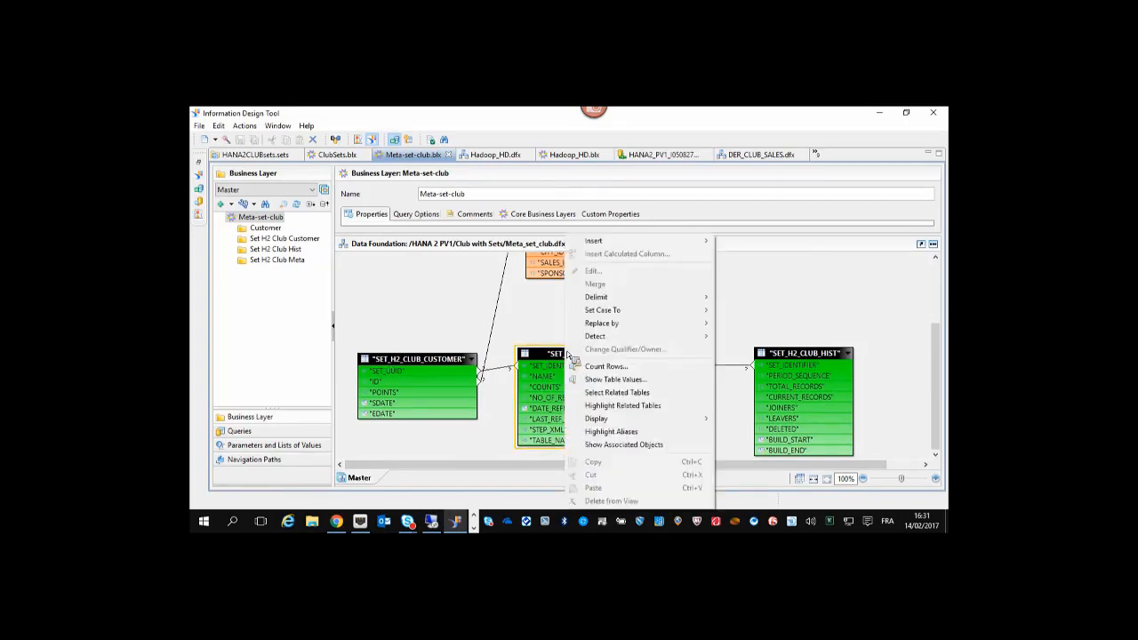
pyautogui.click(613, 383)
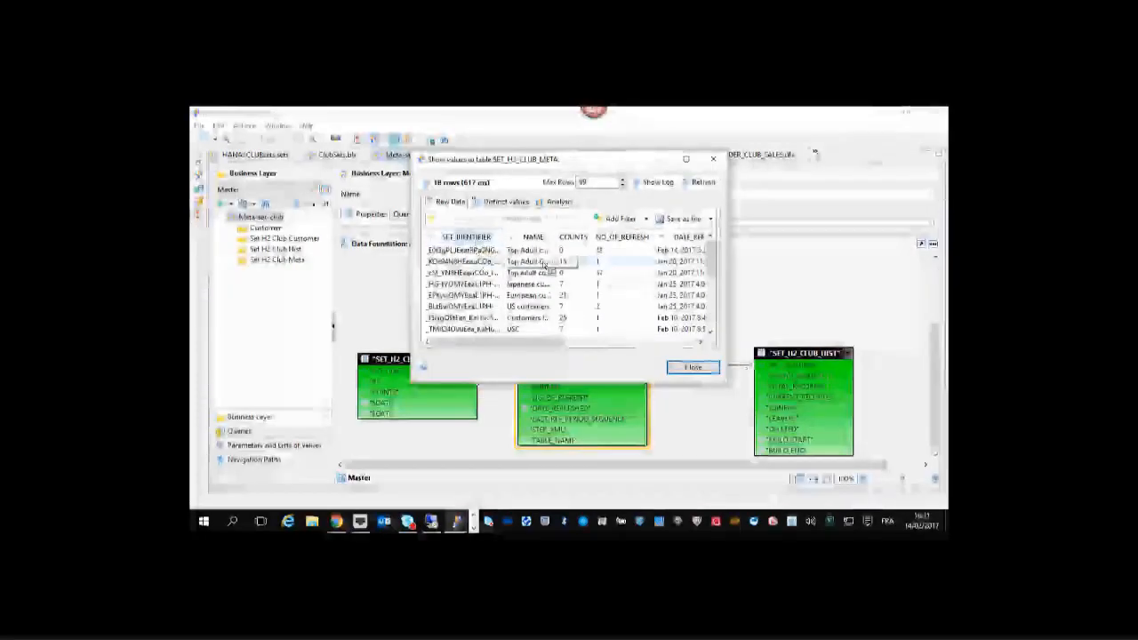
pyautogui.moveTo(560, 344); pyautogui.dragTo(698, 351)
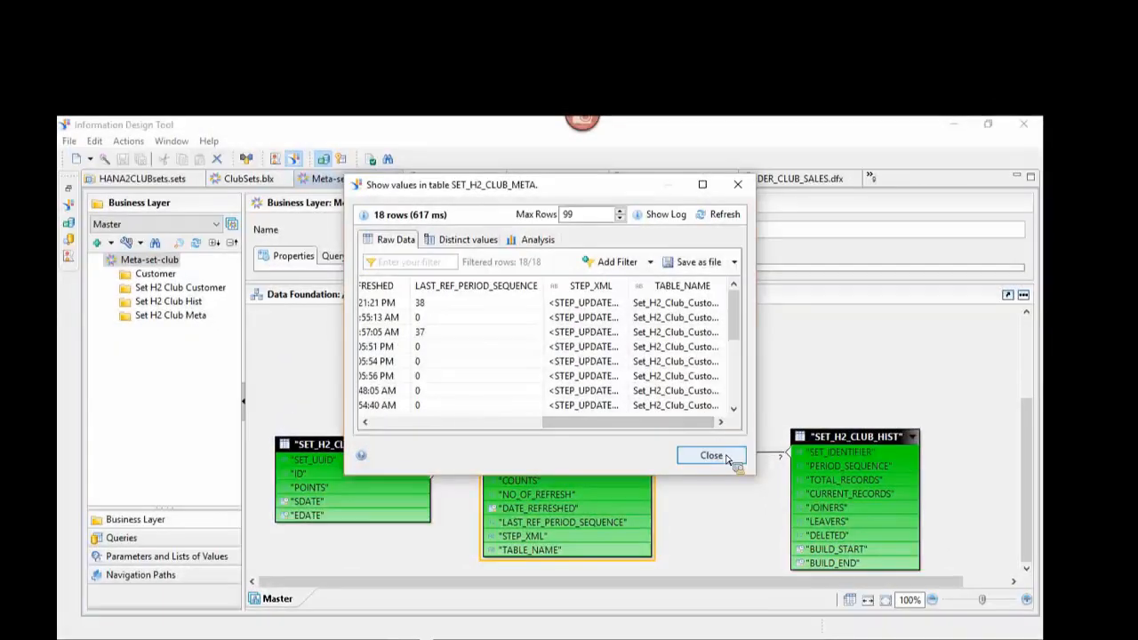
pyautogui.click(716, 456)
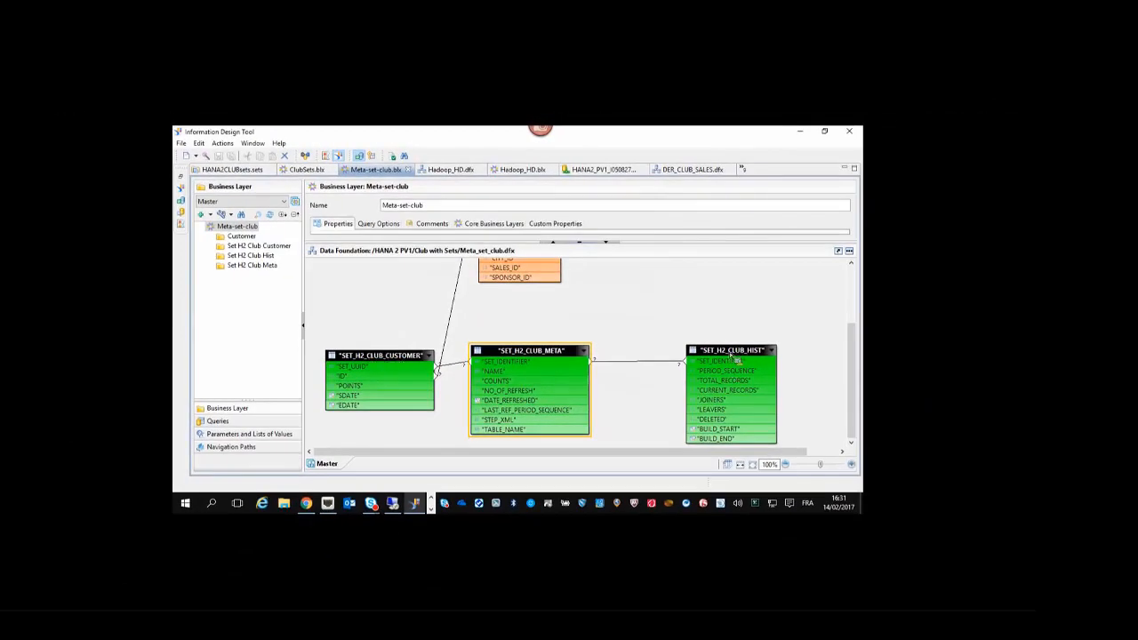
pyautogui.rightClick(374, 365)
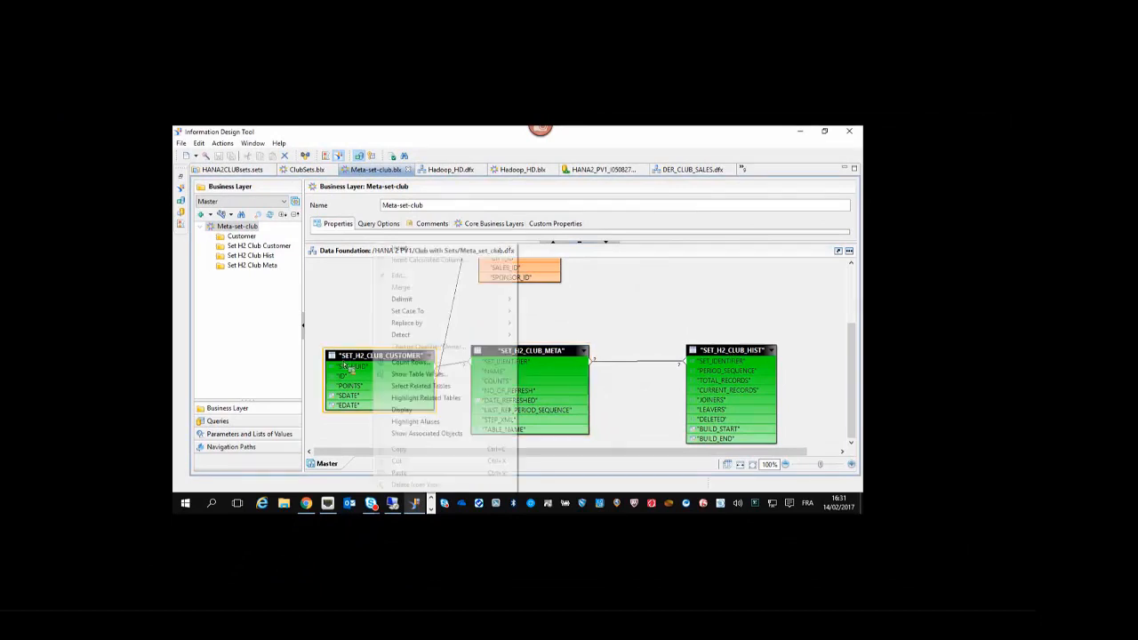
pyautogui.click(407, 374)
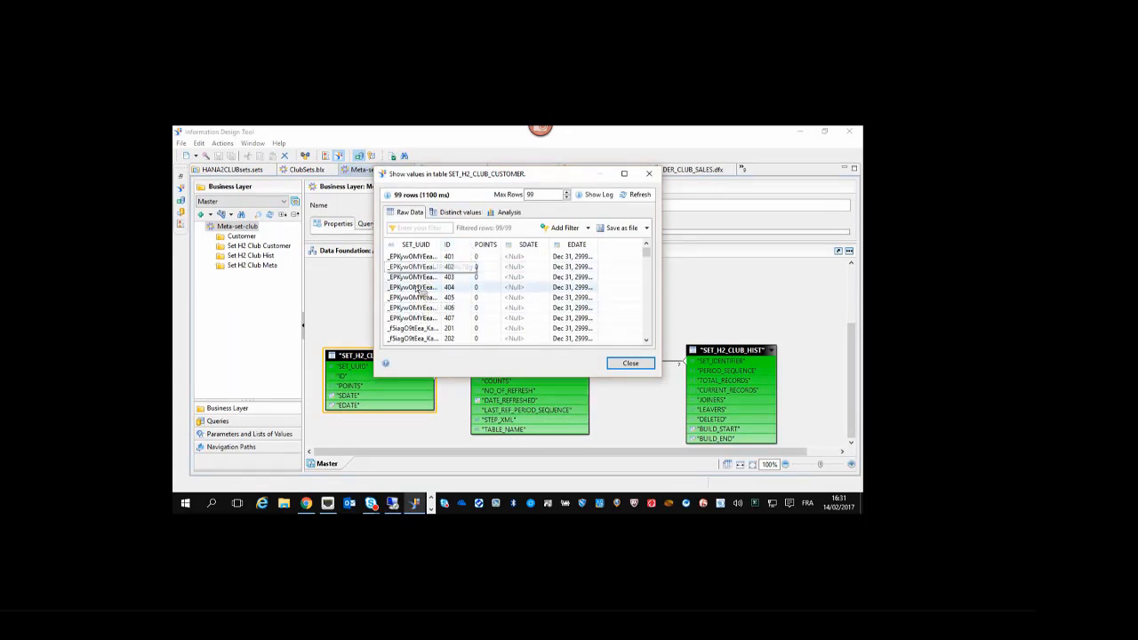
pyautogui.click(632, 364)
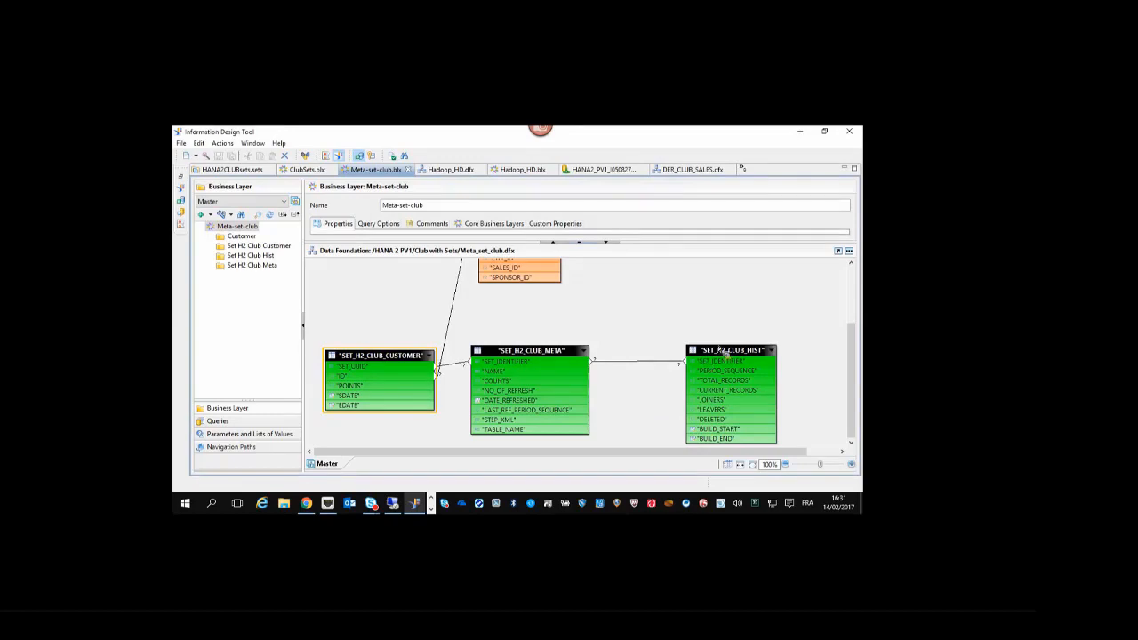
pyautogui.scroll(3, 592, 380)
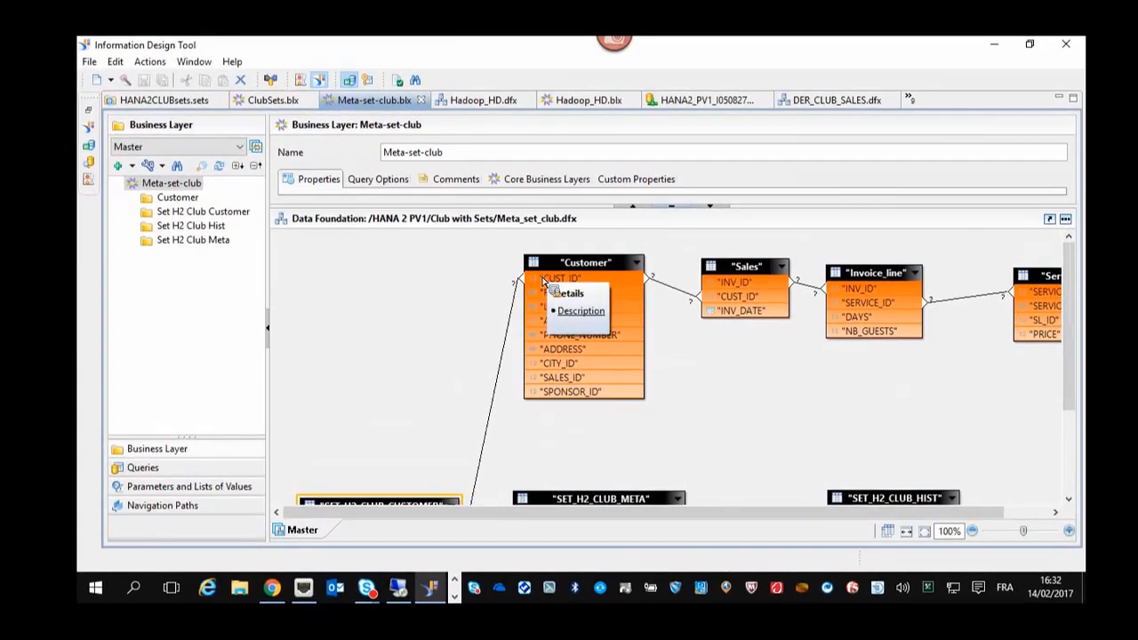
pyautogui.scroll(-5, 546, 281)
pyautogui.scroll(4, 546, 281)
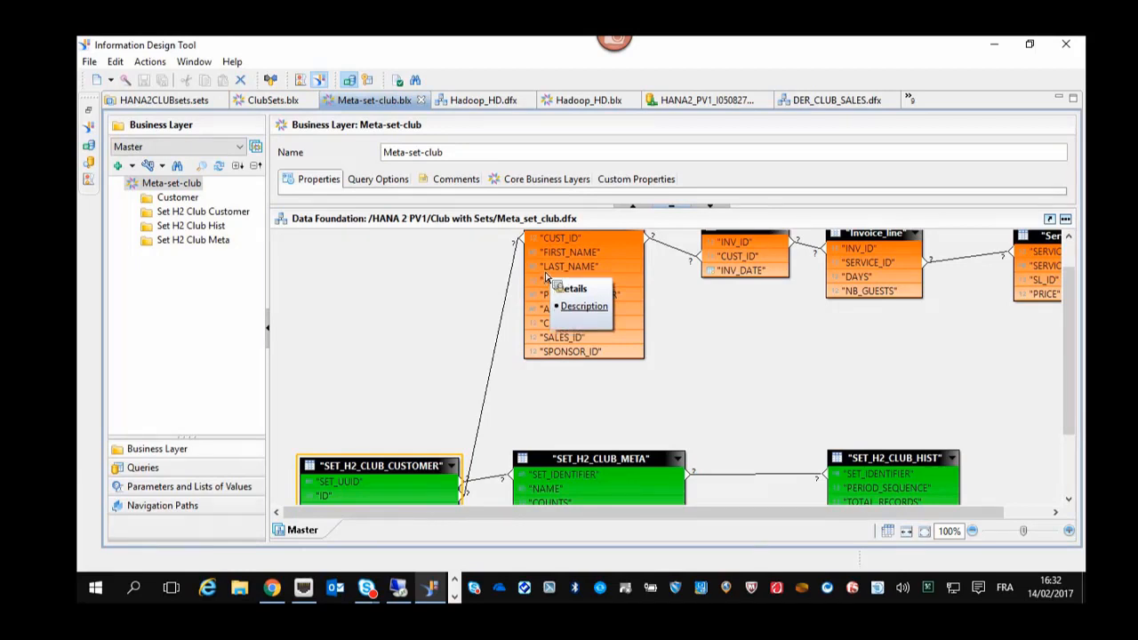
pyautogui.click(274, 589)
# Discard the unsaved ClubSets query and open the Meta Sets Final report from Examples on sets.
pyautogui.click(696, 373)
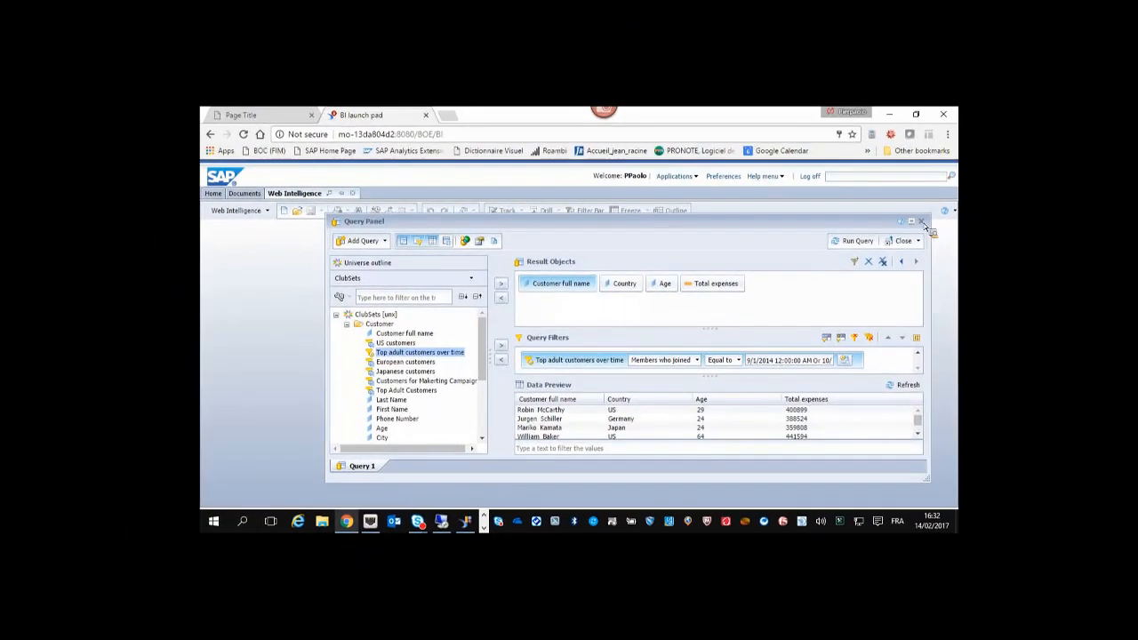
pyautogui.click(1036, 188)
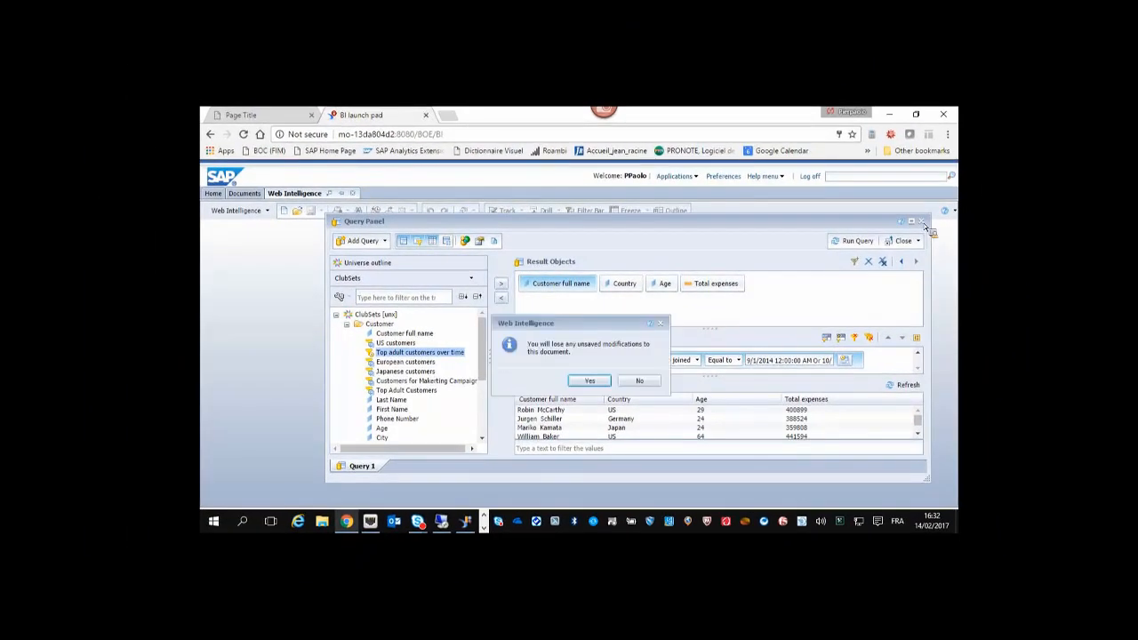
pyautogui.click(590, 382)
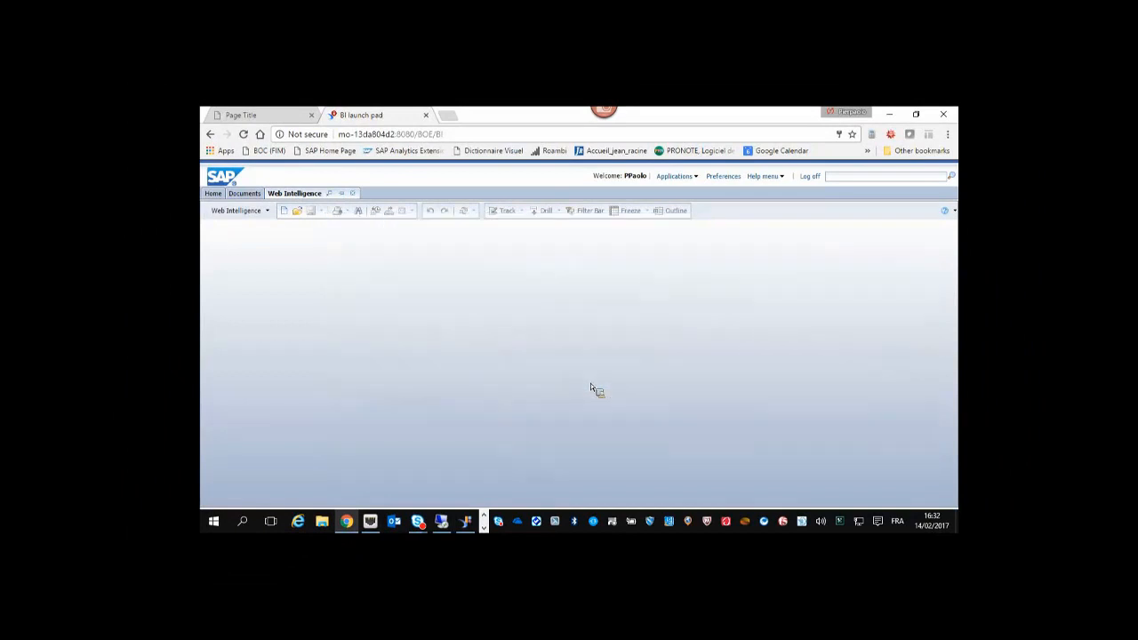
pyautogui.click(354, 193)
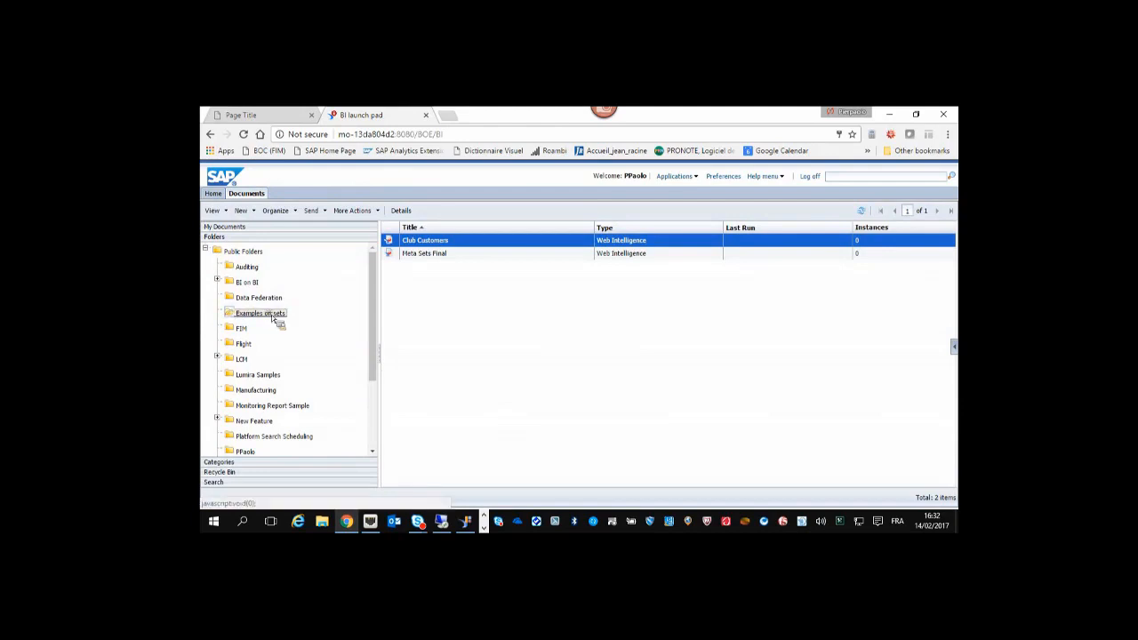
pyautogui.doubleClick(442, 256)
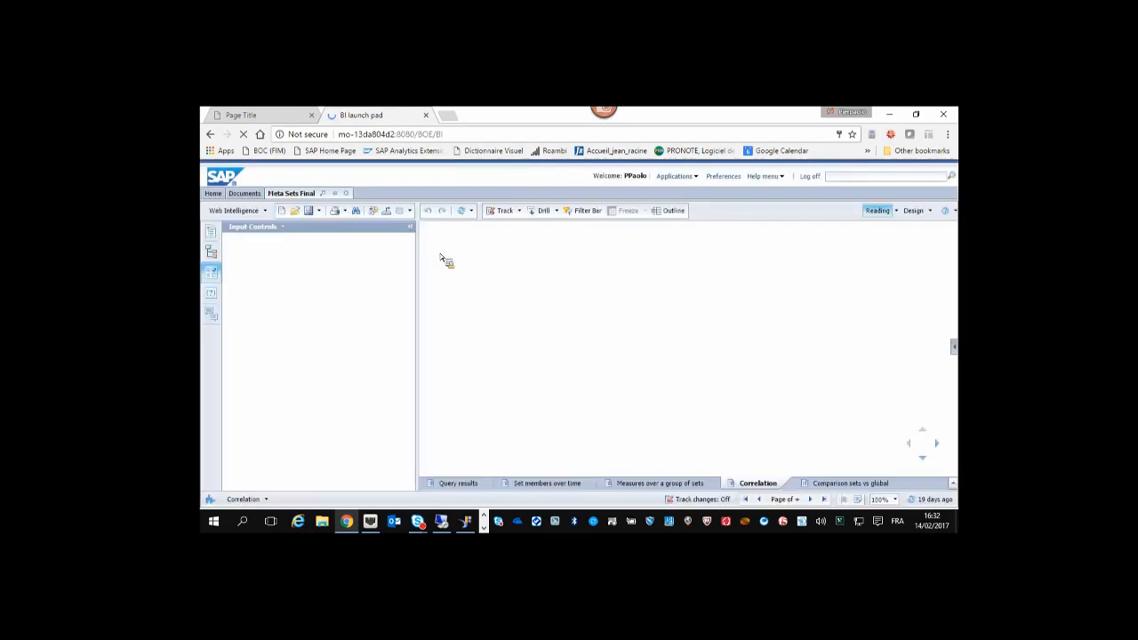
# Show the Set members over time CountCust chart full screen and scroll to its later months.
pyautogui.click(460, 489)
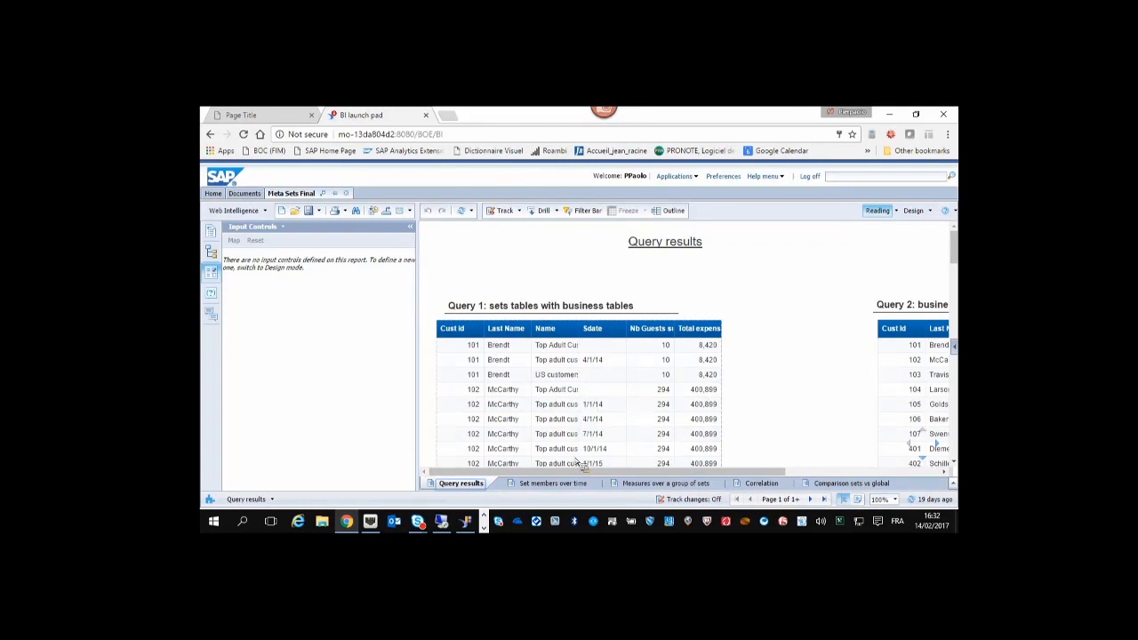
pyautogui.click(560, 483)
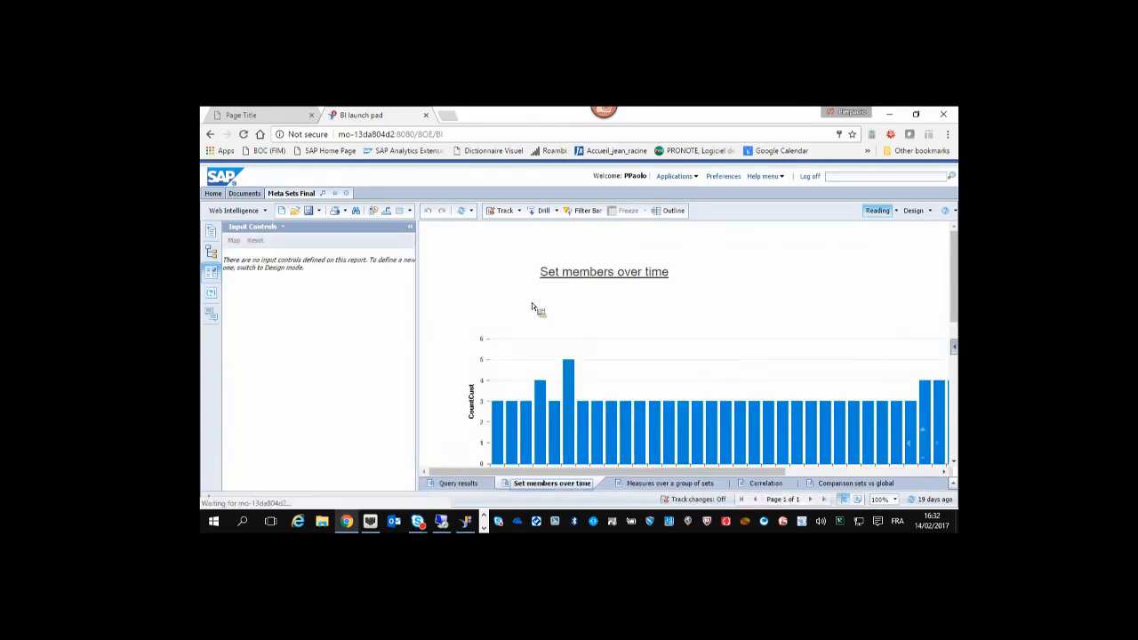
pyautogui.press('F11')
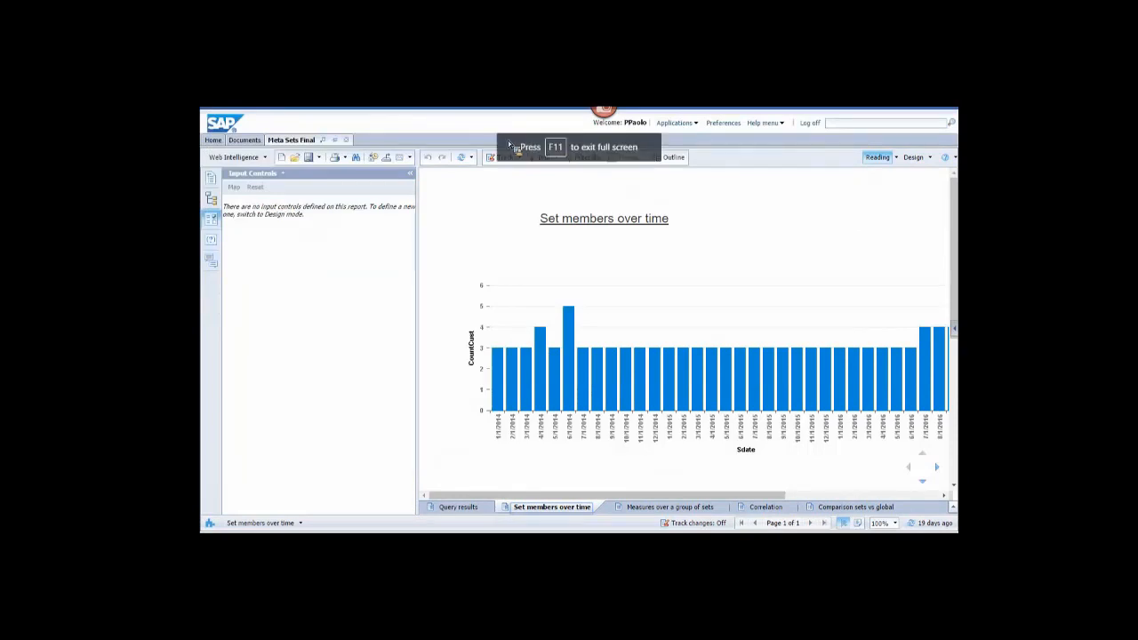
pyautogui.moveTo(554, 496); pyautogui.dragTo(527, 481)
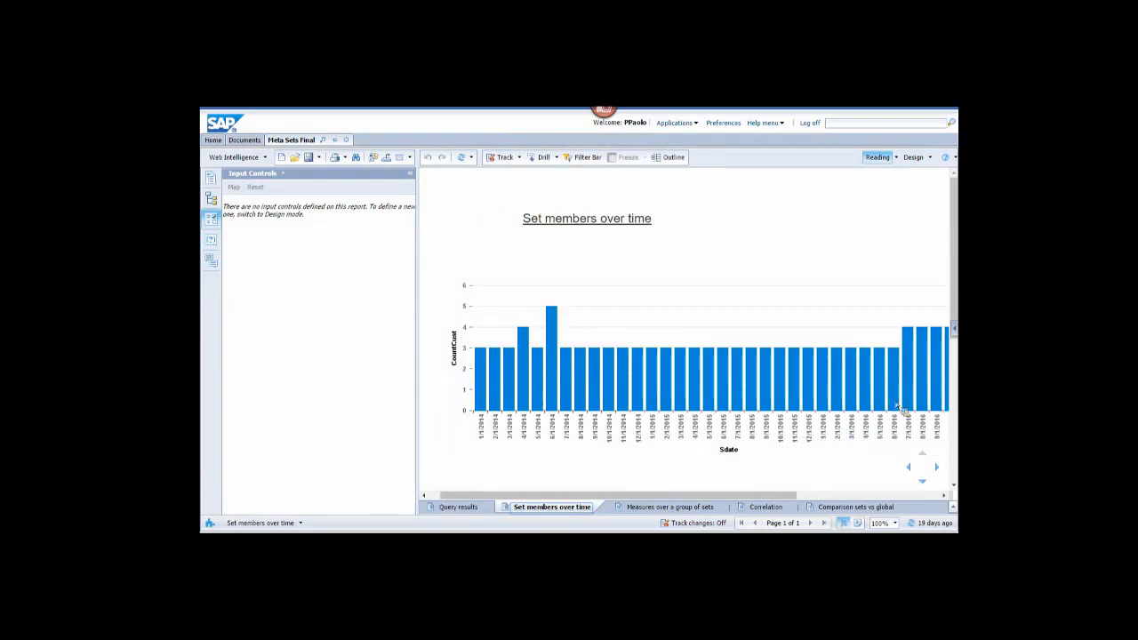
pyautogui.moveTo(699, 494)
pyautogui.mouseDown()
pyautogui.moveTo(737, 494)
pyautogui.moveTo(702, 498)
pyautogui.mouseUp()
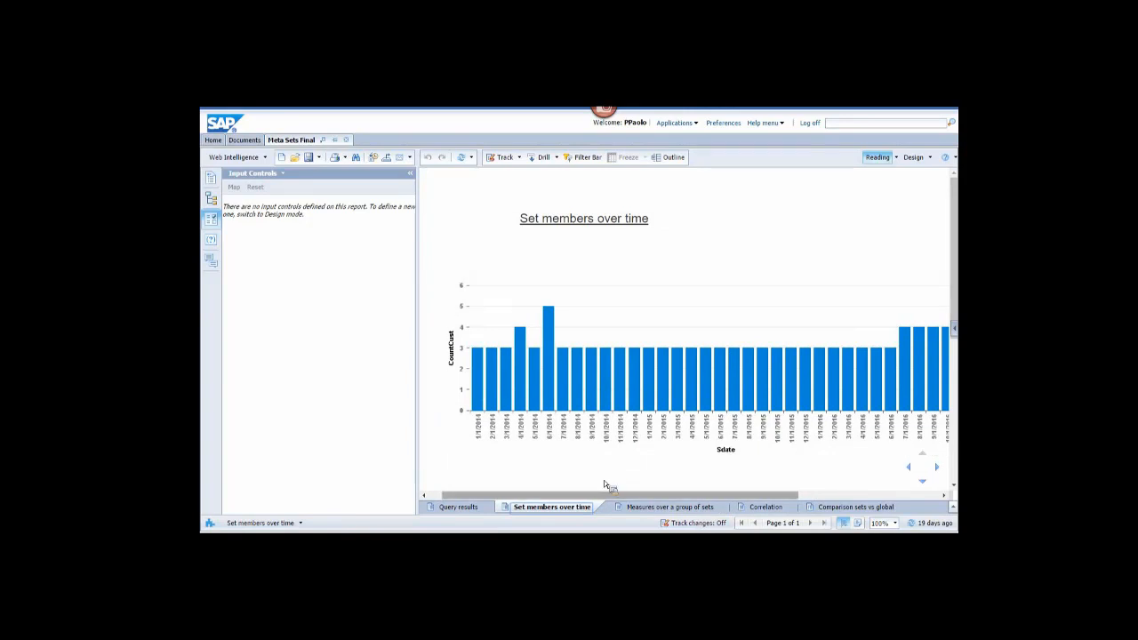
pyautogui.moveTo(604, 494); pyautogui.dragTo(626, 495)
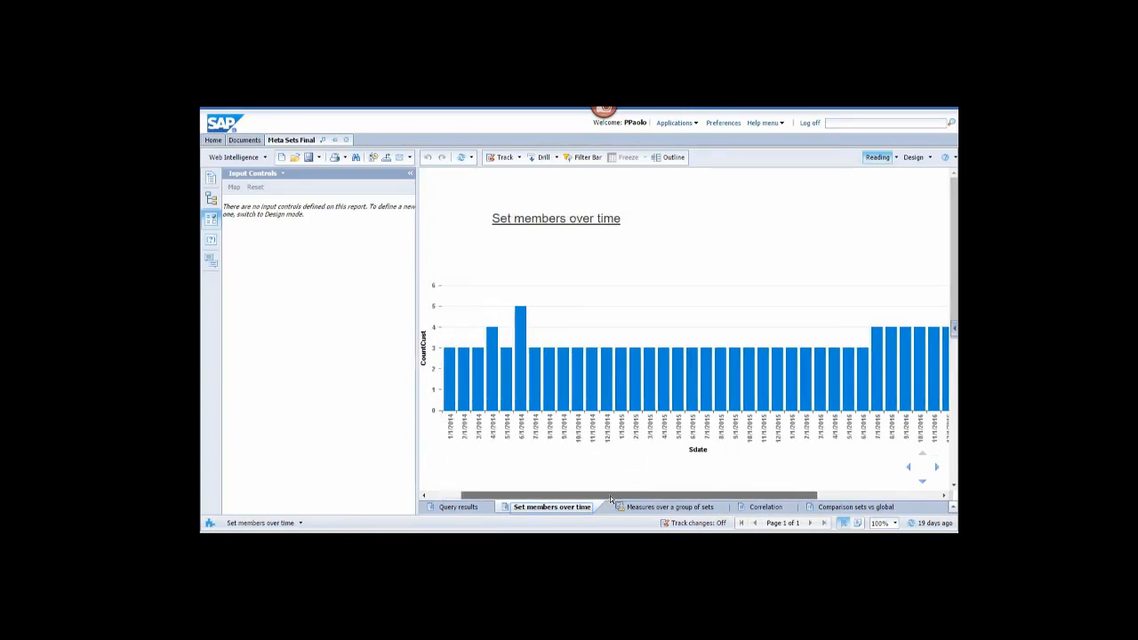
# Read customer counts and total expenses per set in Measures over a group of sets, then go to Correlation.
pyautogui.click(668, 508)
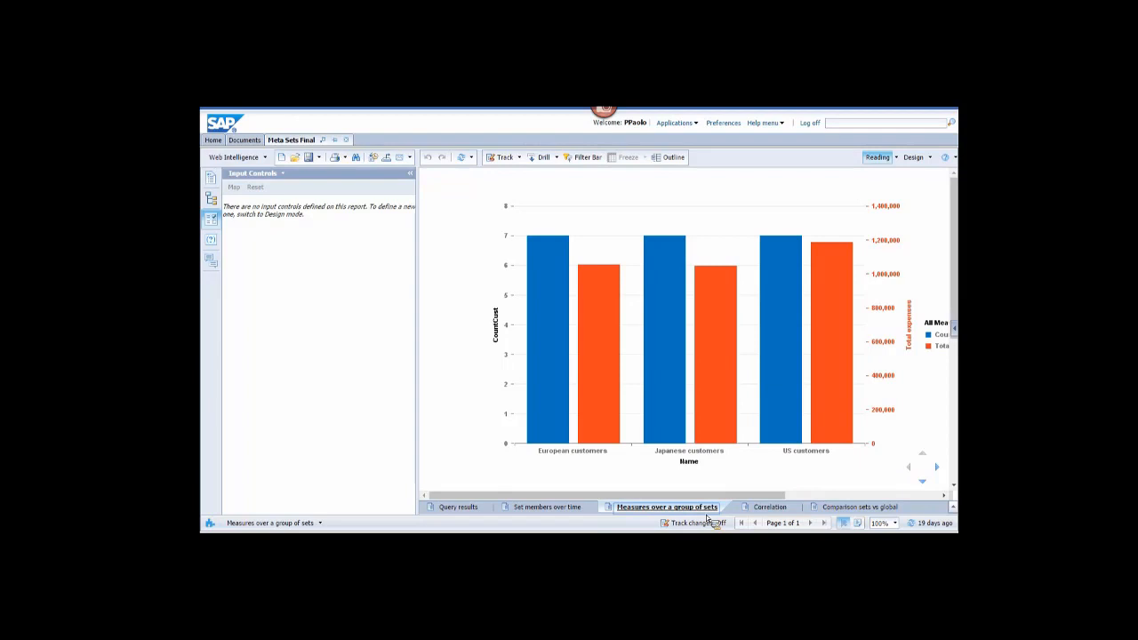
pyautogui.moveTo(604, 495); pyautogui.dragTo(629, 493)
pyautogui.moveTo(509, 257)
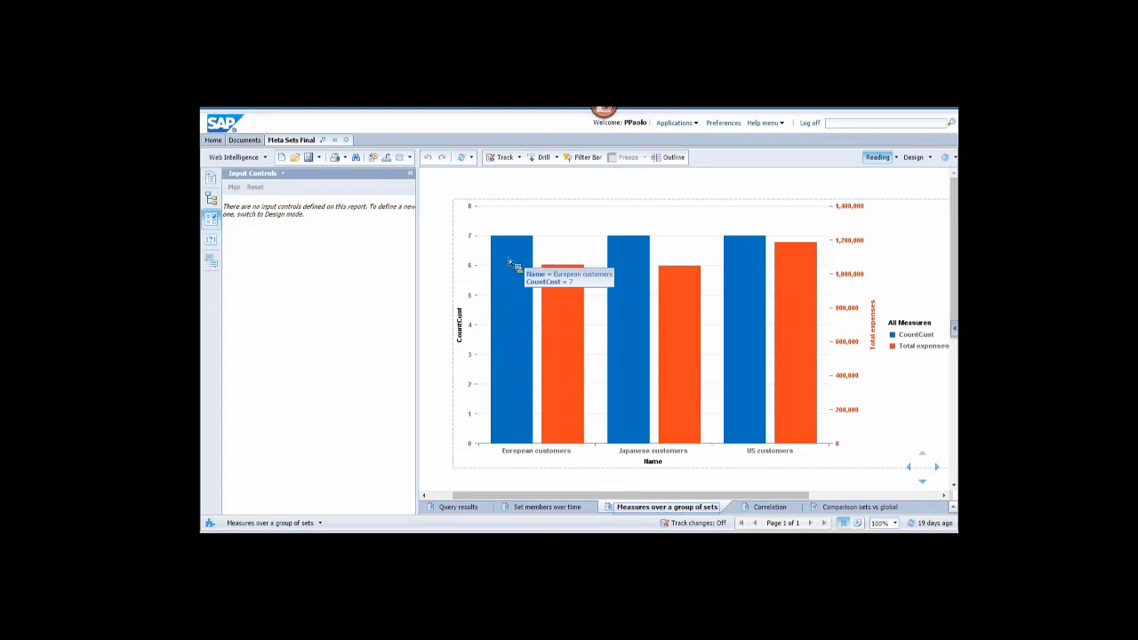
pyautogui.moveTo(620, 247)
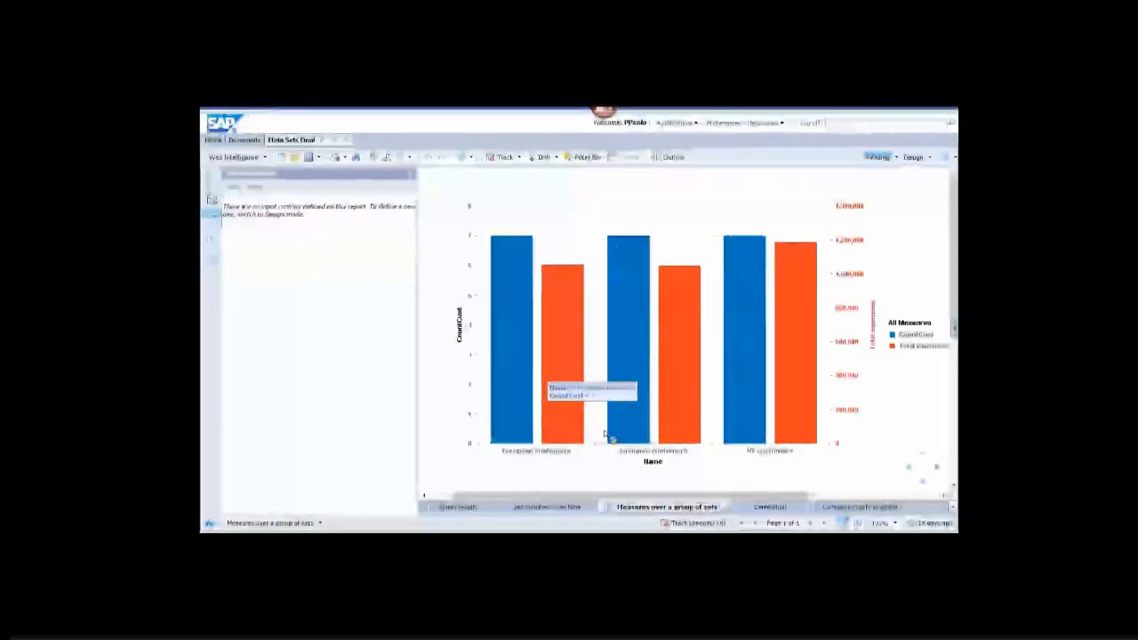
pyautogui.moveTo(763, 427)
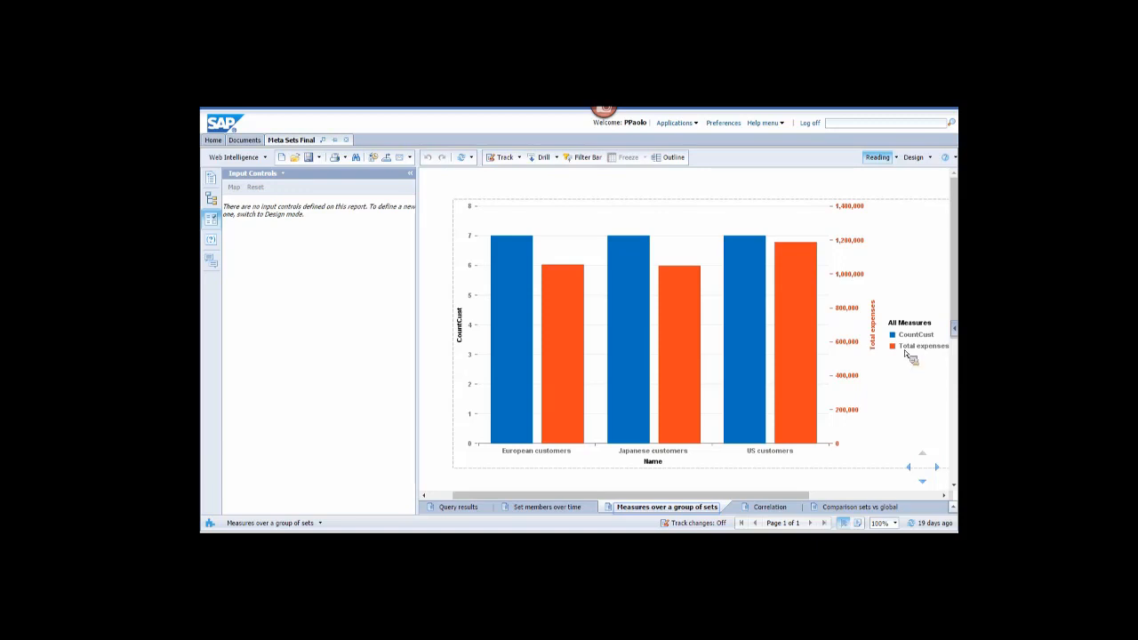
pyautogui.moveTo(797, 257)
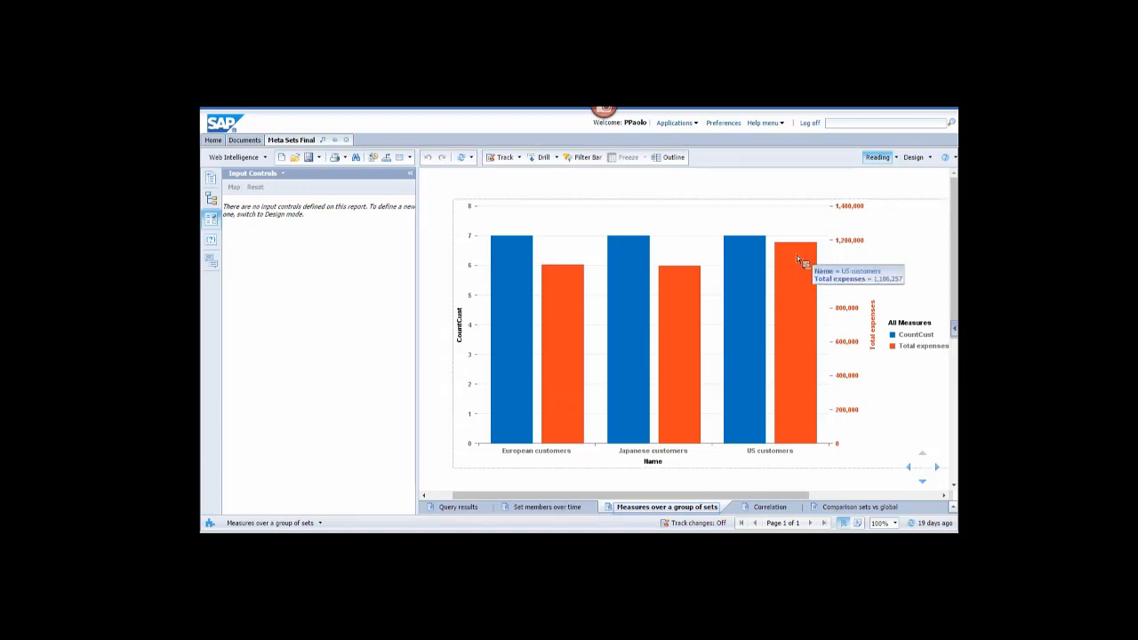
pyautogui.moveTo(694, 307)
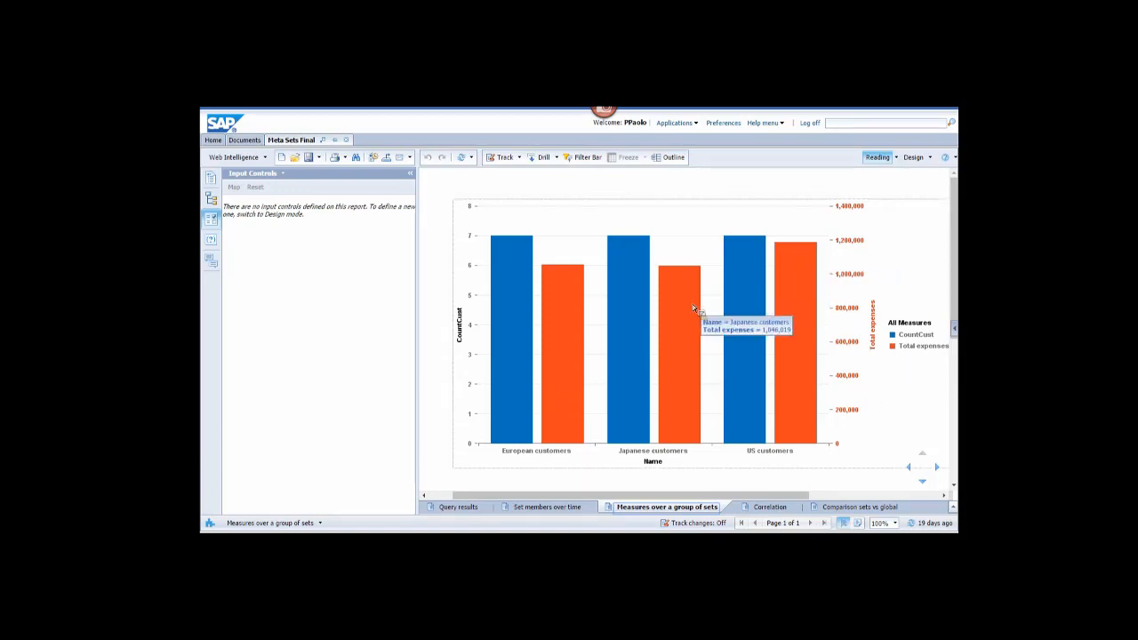
pyautogui.moveTo(558, 328)
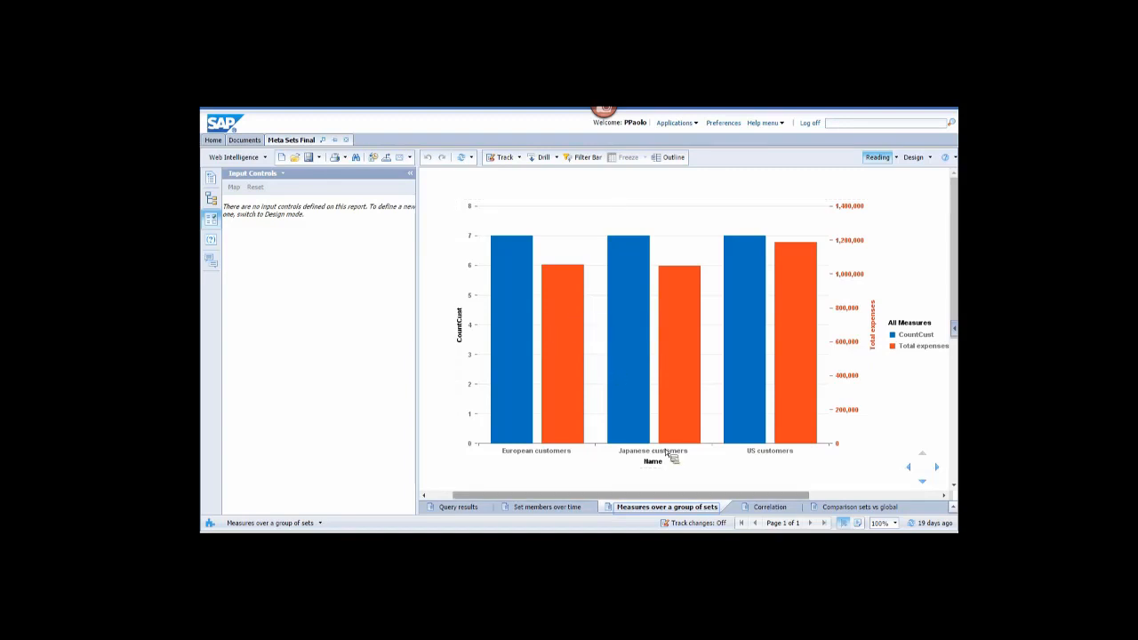
pyautogui.click(778, 509)
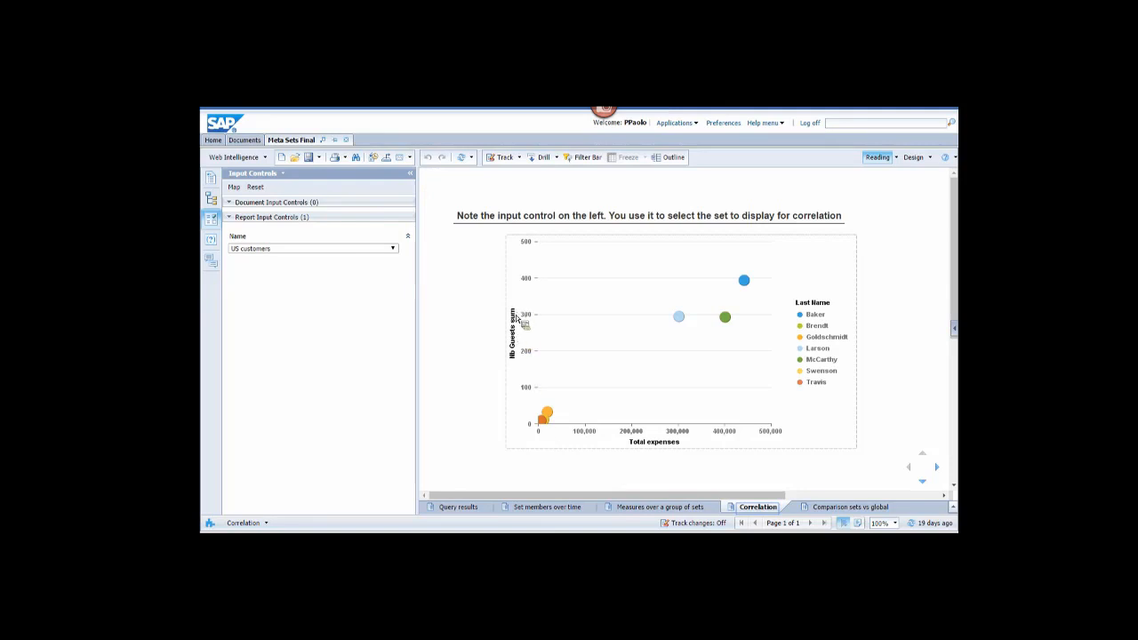
# Filter the expenses-versus-guests correlation to European, then Japanese customers.
pyautogui.moveTo(542, 421)
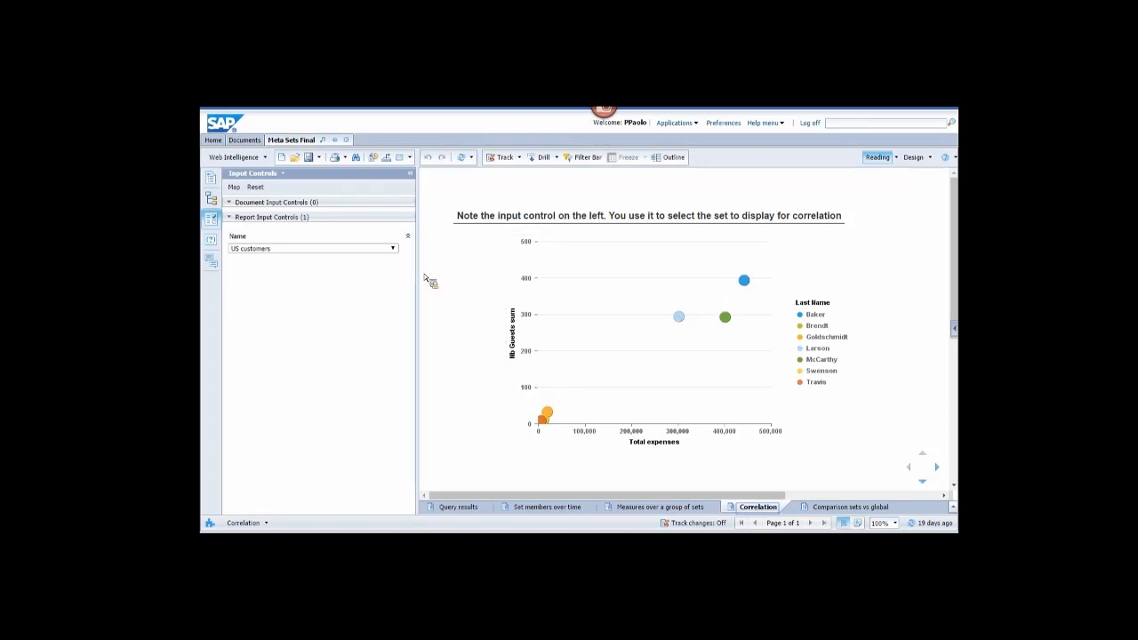
pyautogui.click(392, 248)
pyautogui.click(376, 261)
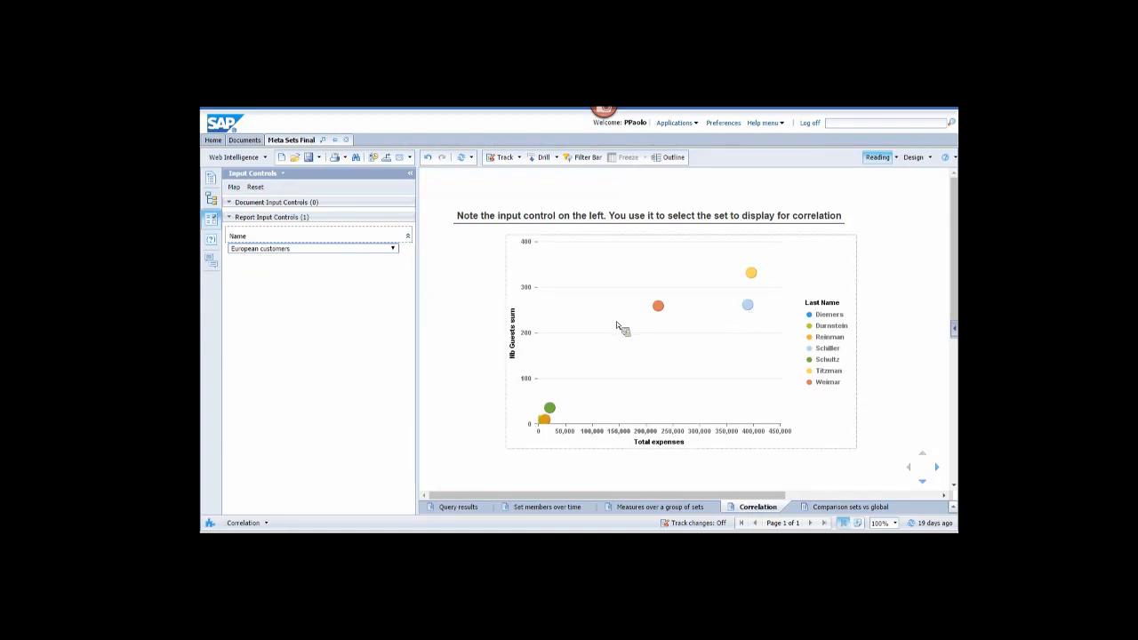
pyautogui.click(393, 249)
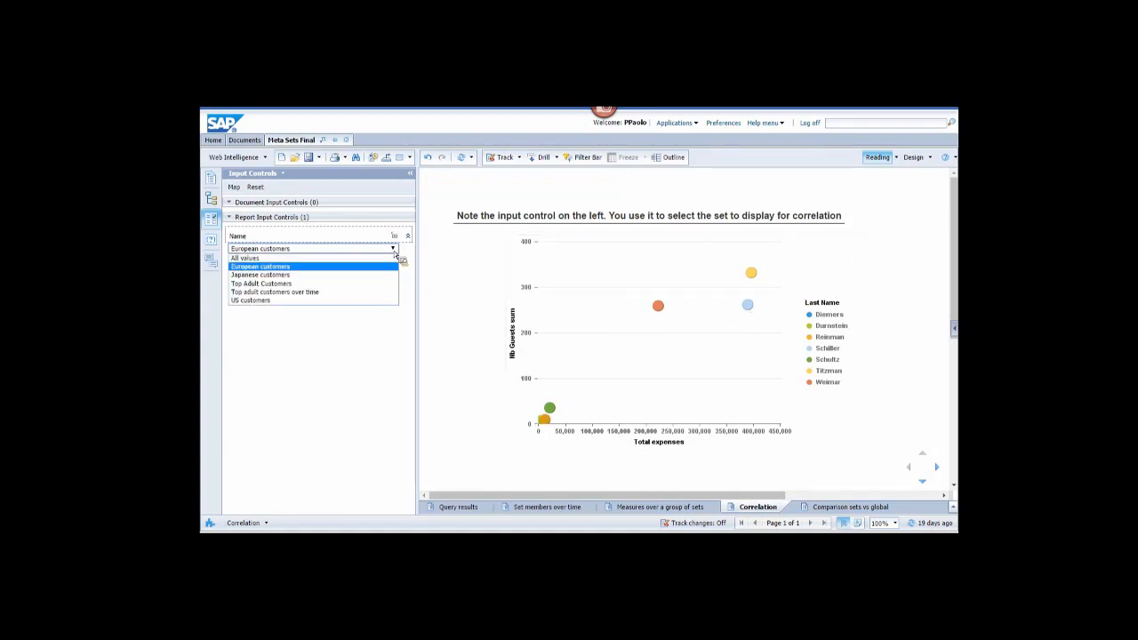
pyautogui.click(374, 276)
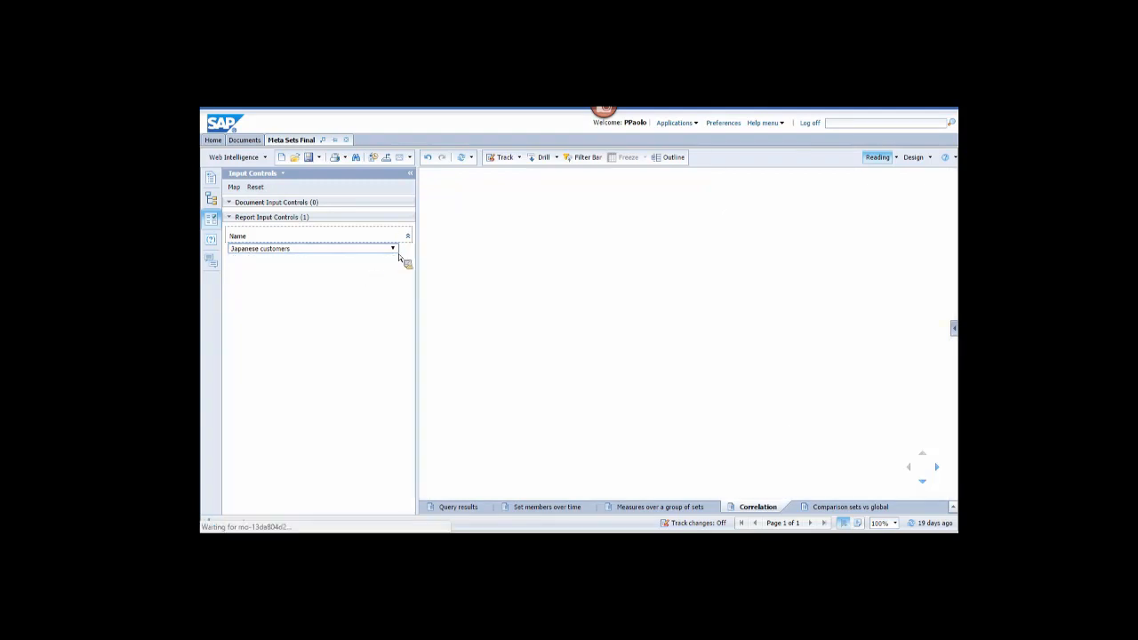
# Filter the correlation to Top Adult Customers, then switch to the Comparison sets vs global report.
pyautogui.click(397, 250)
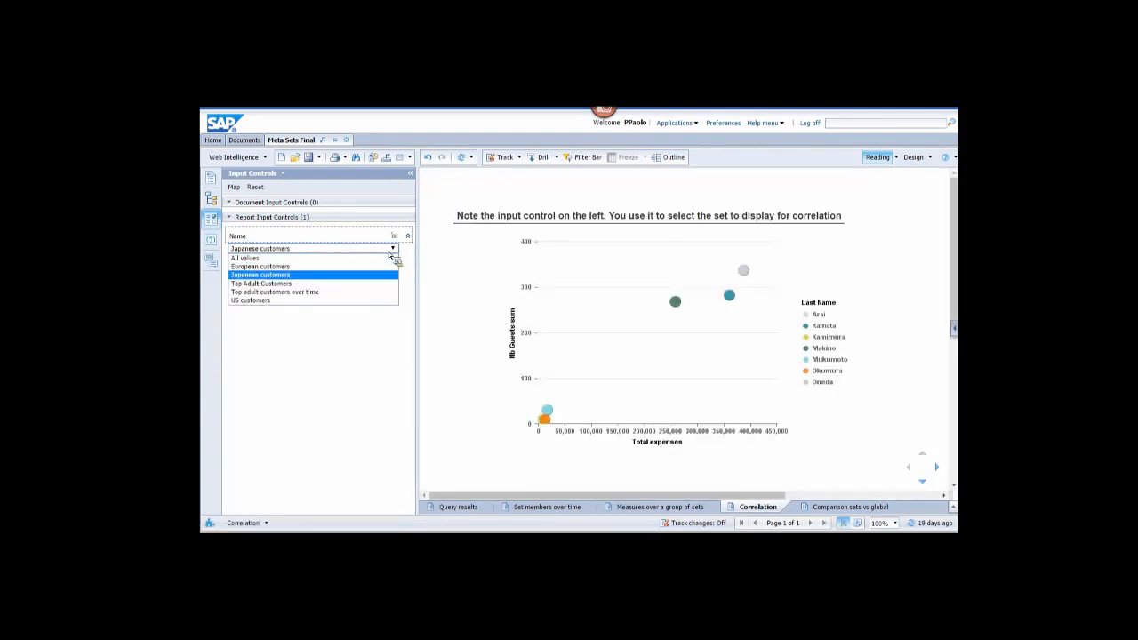
pyautogui.click(373, 282)
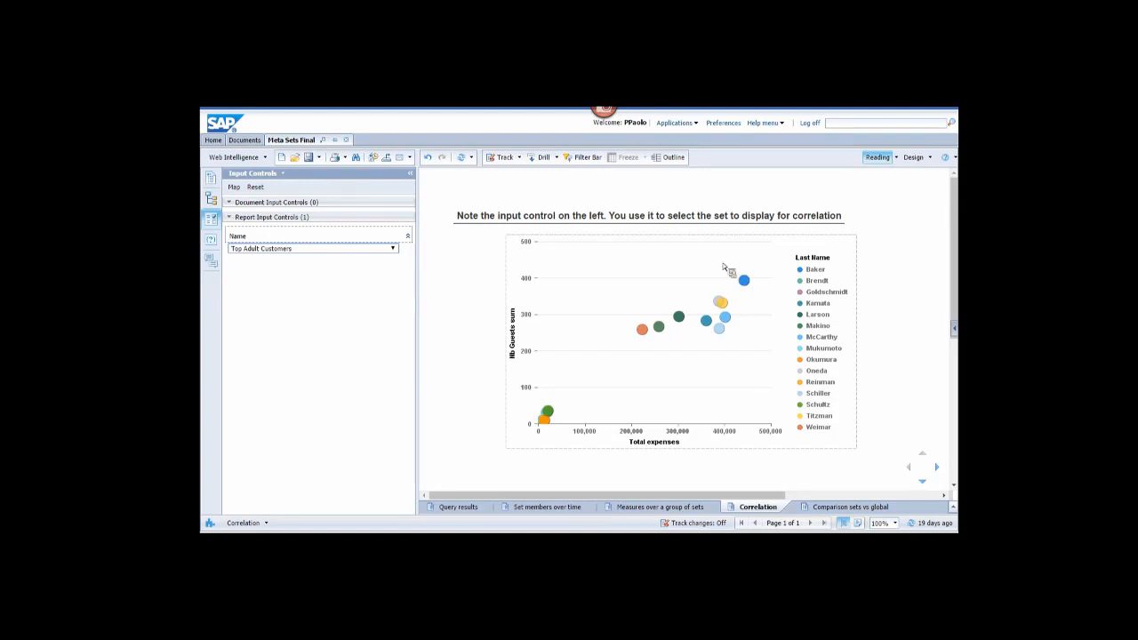
pyautogui.click(850, 506)
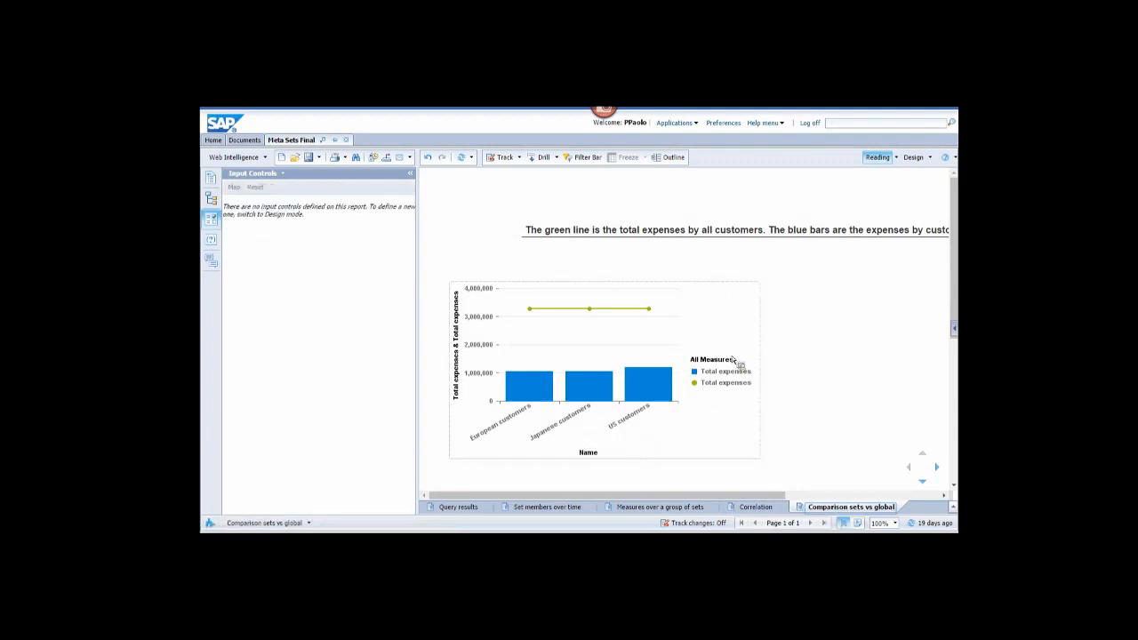
# Read the all-customers line and set expense bar totals, then exit full-screen mode.
pyautogui.moveTo(532, 313)
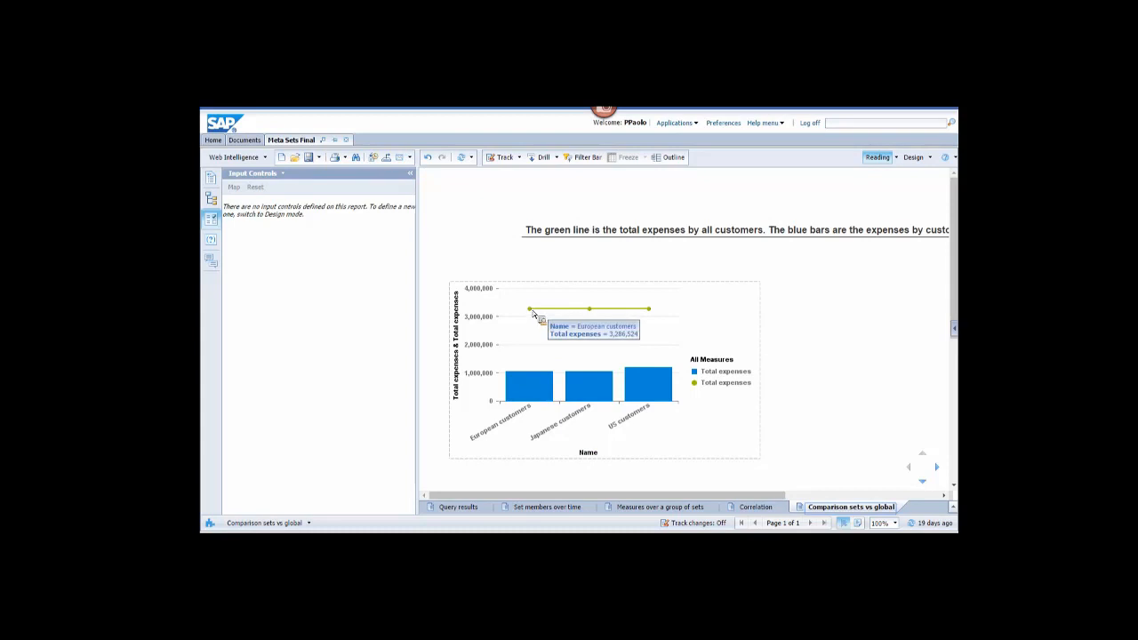
pyautogui.moveTo(518, 393)
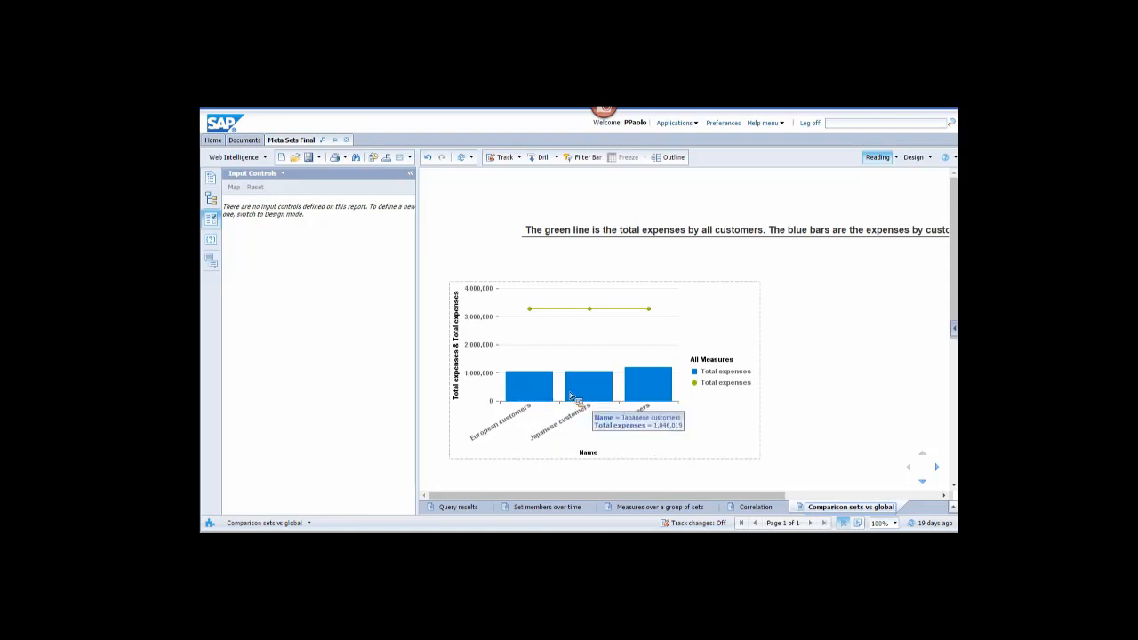
pyautogui.moveTo(655, 380)
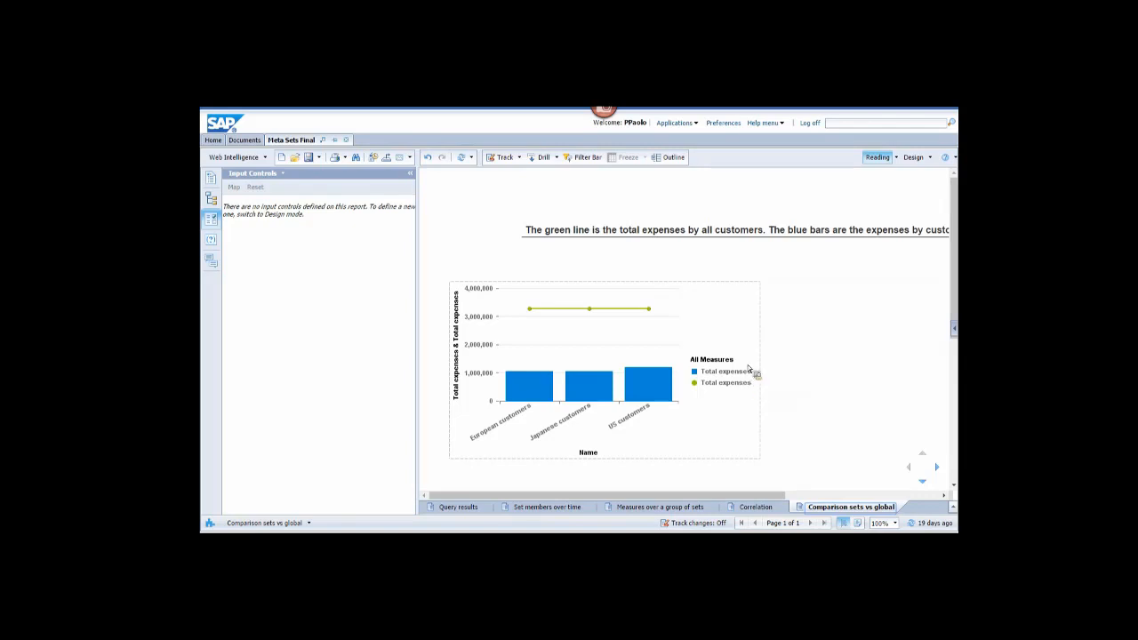
pyautogui.press('F11')
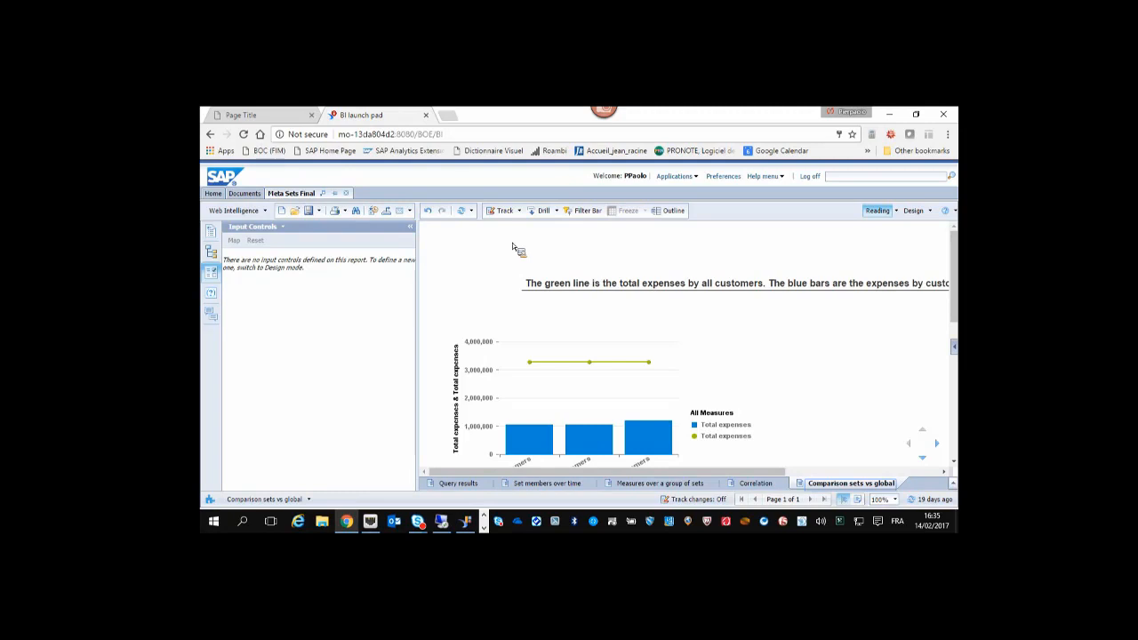
# Present the PowerPoint deck from slide 14 through to slide 16, 'Support platform as of BI 4.2 SP3'.
pyautogui.click(485, 529)
pyautogui.click(302, 523)
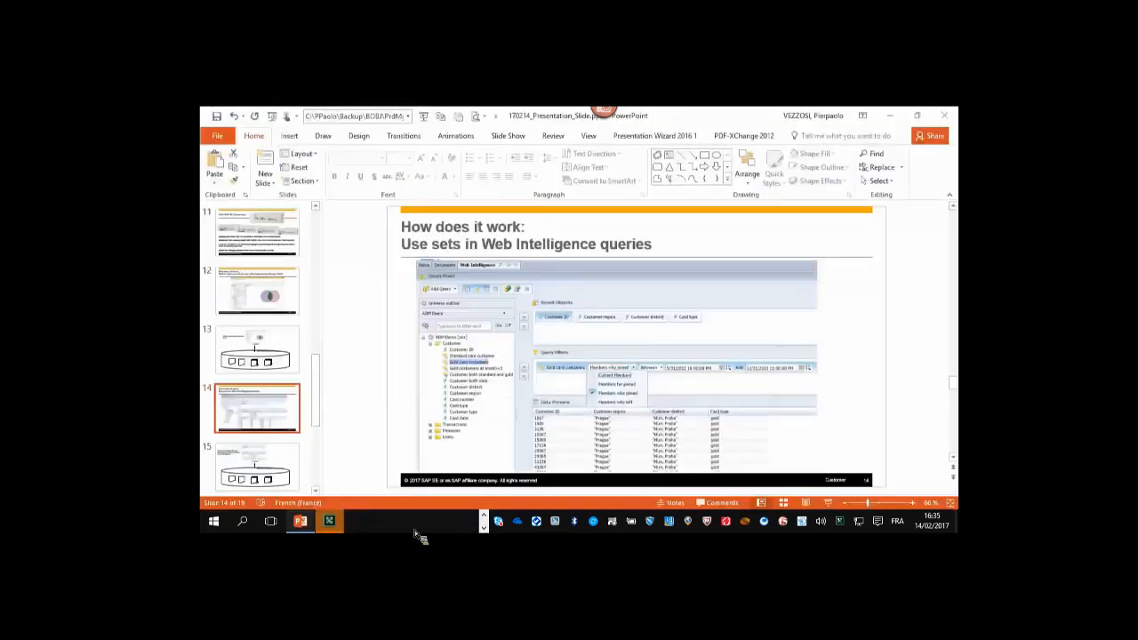
pyautogui.click(426, 118)
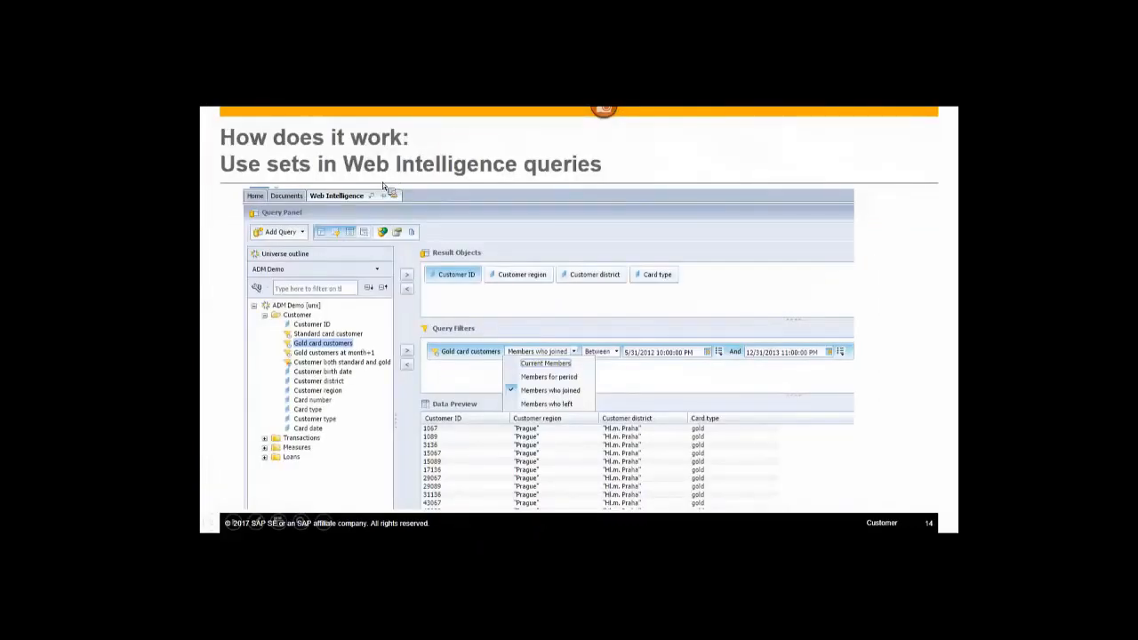
pyautogui.click(384, 187)
pyautogui.click(387, 189)
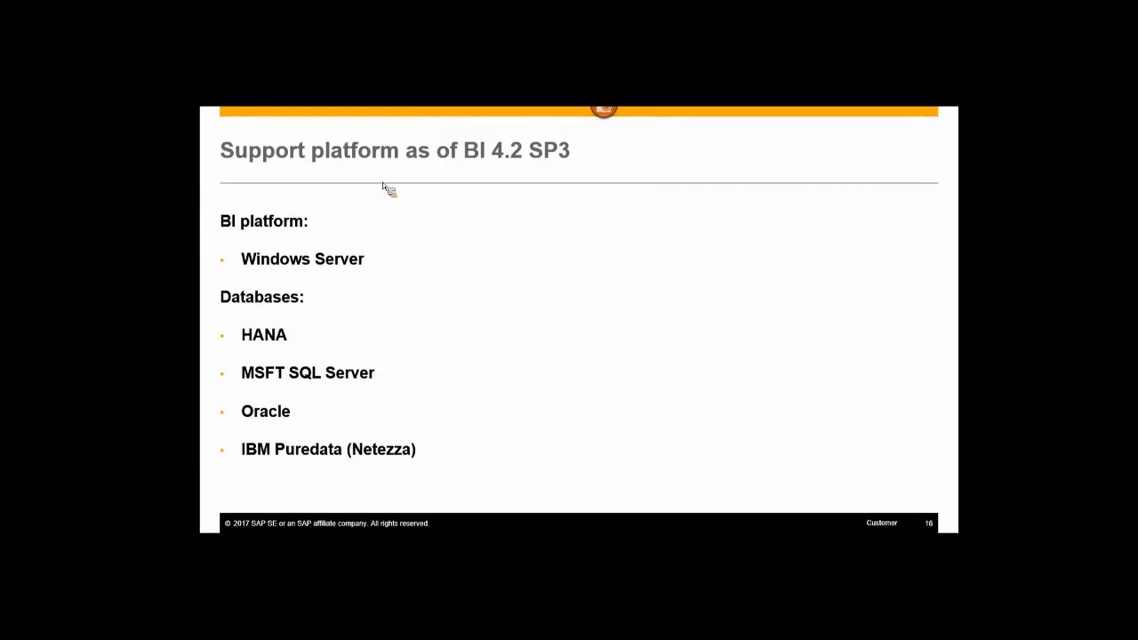